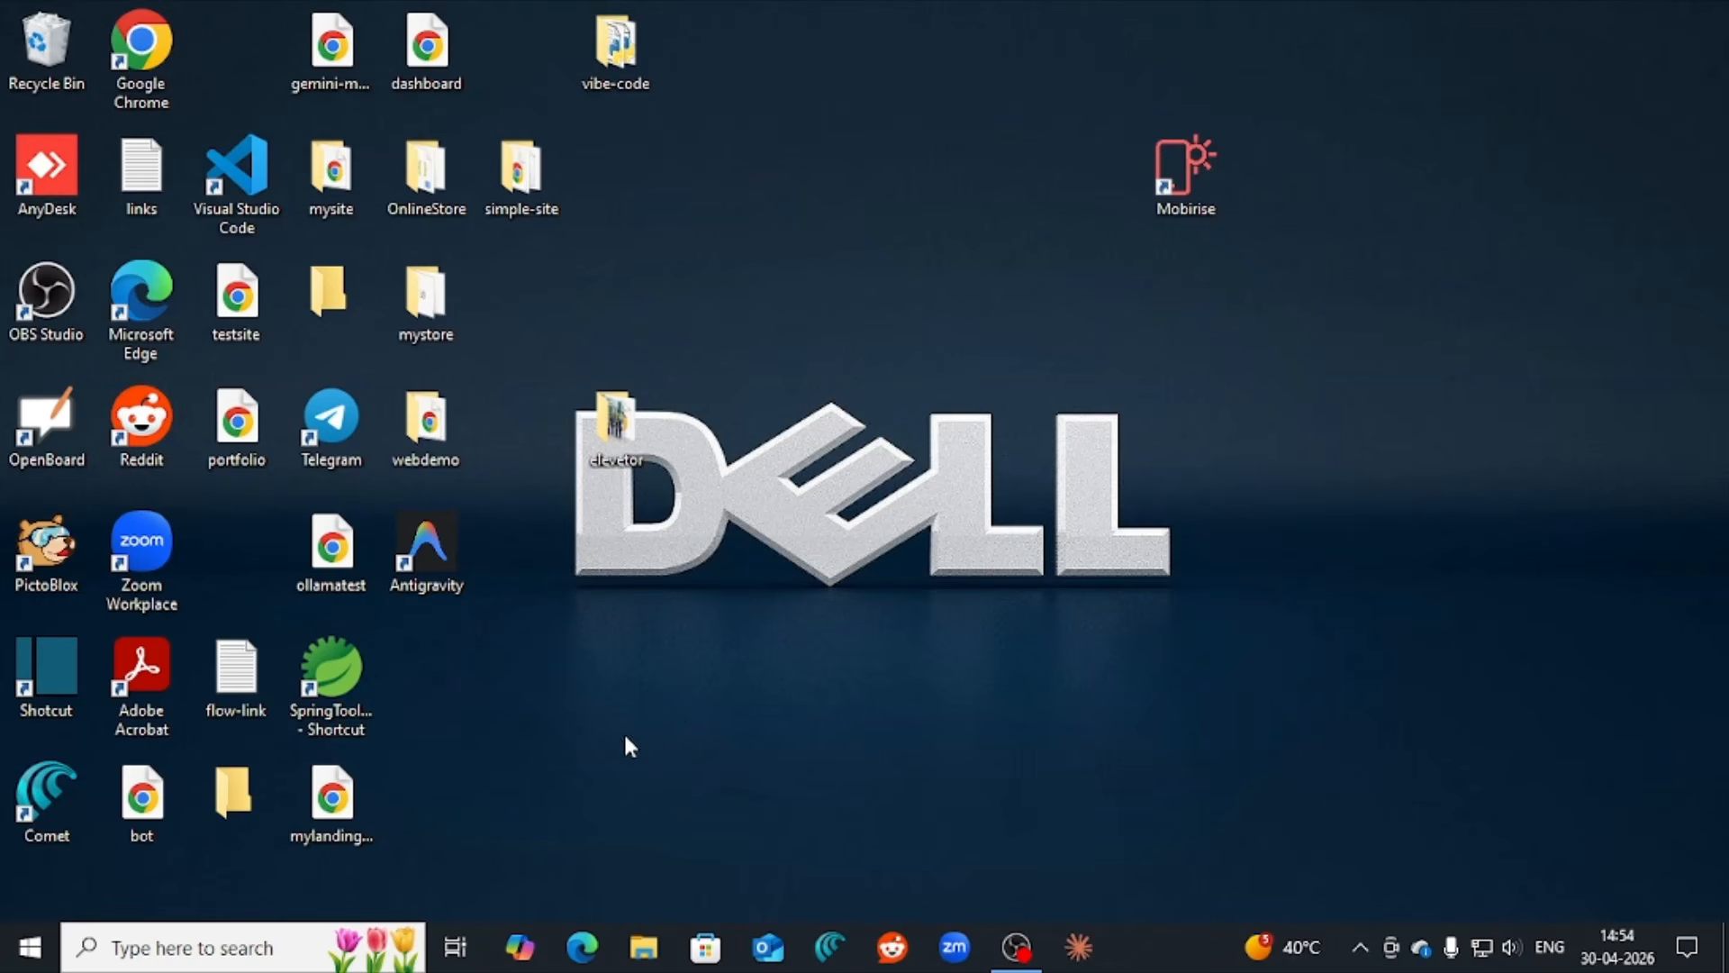
- View the desktop app download options on claude.ai in Google Chrome, and close the browser
left_click(155, 56)
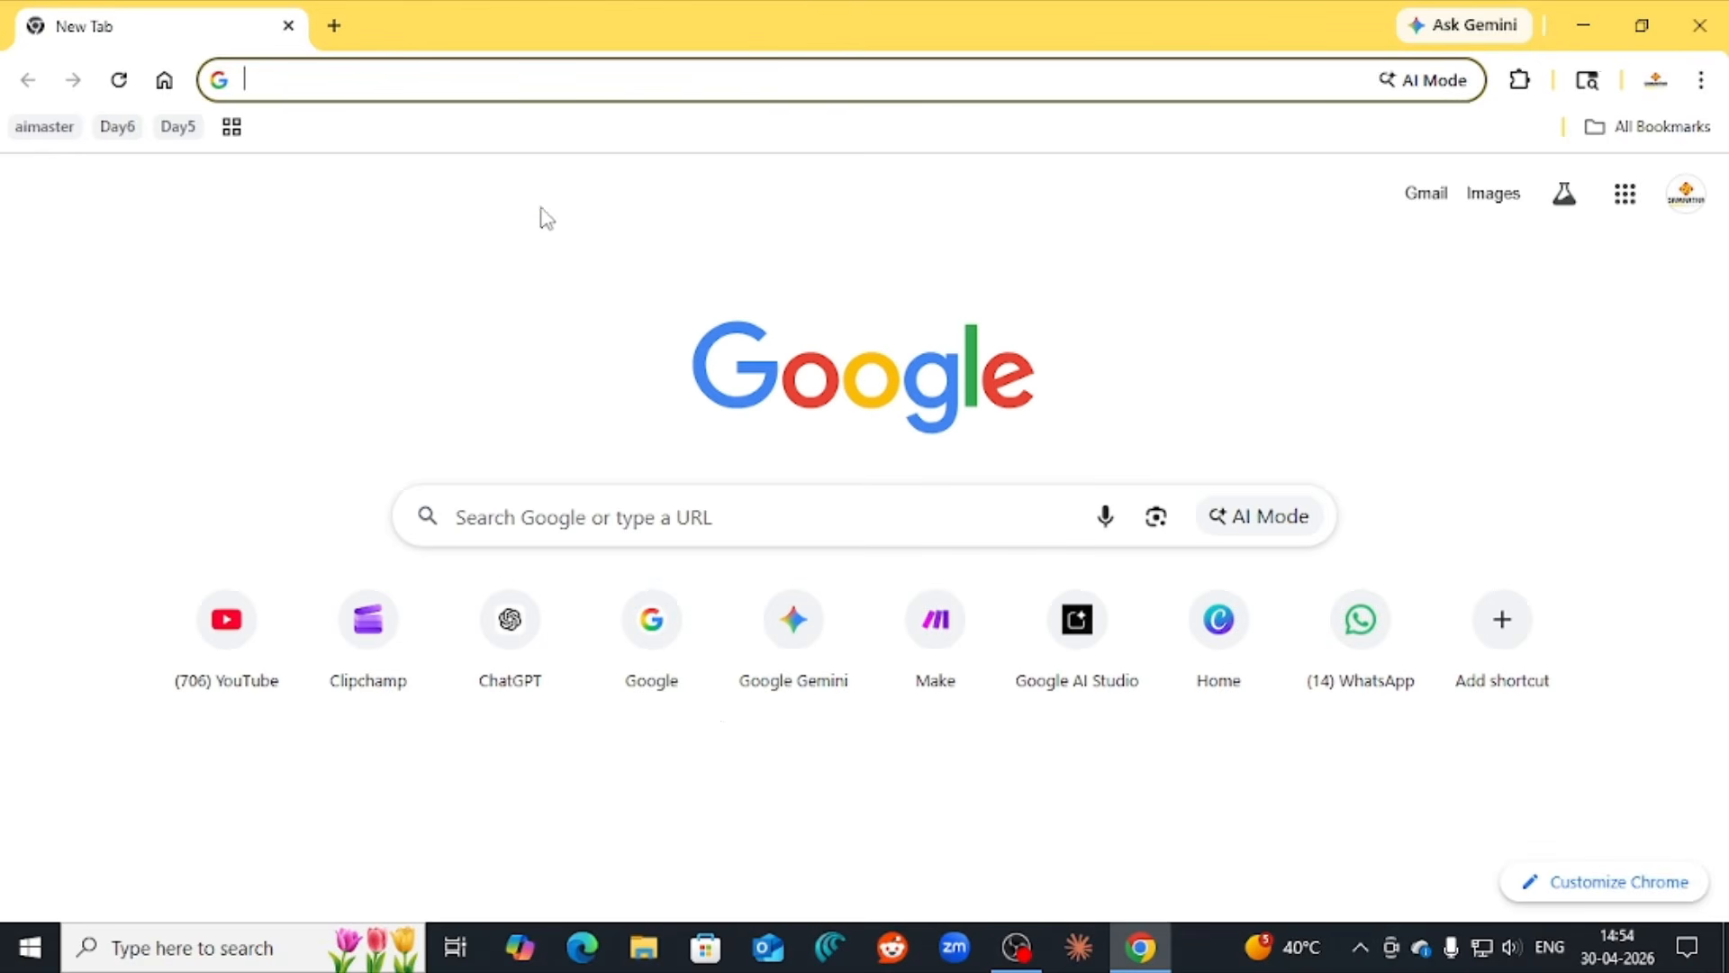
type("claude.ai")
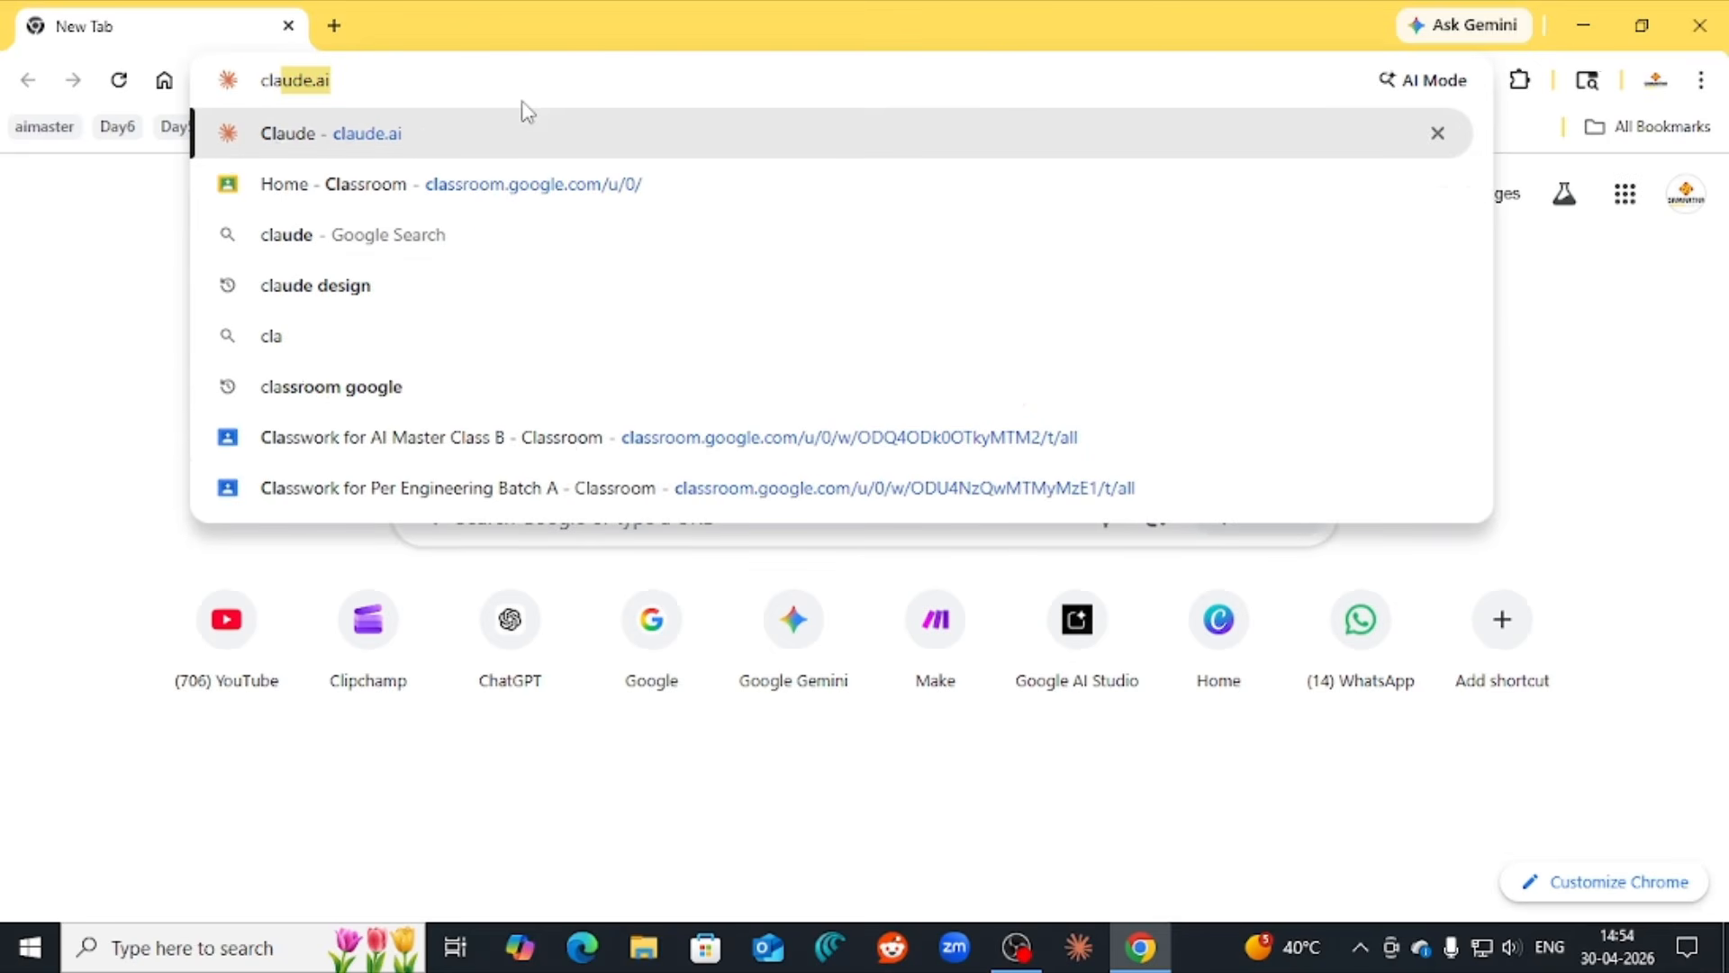
key("Return")
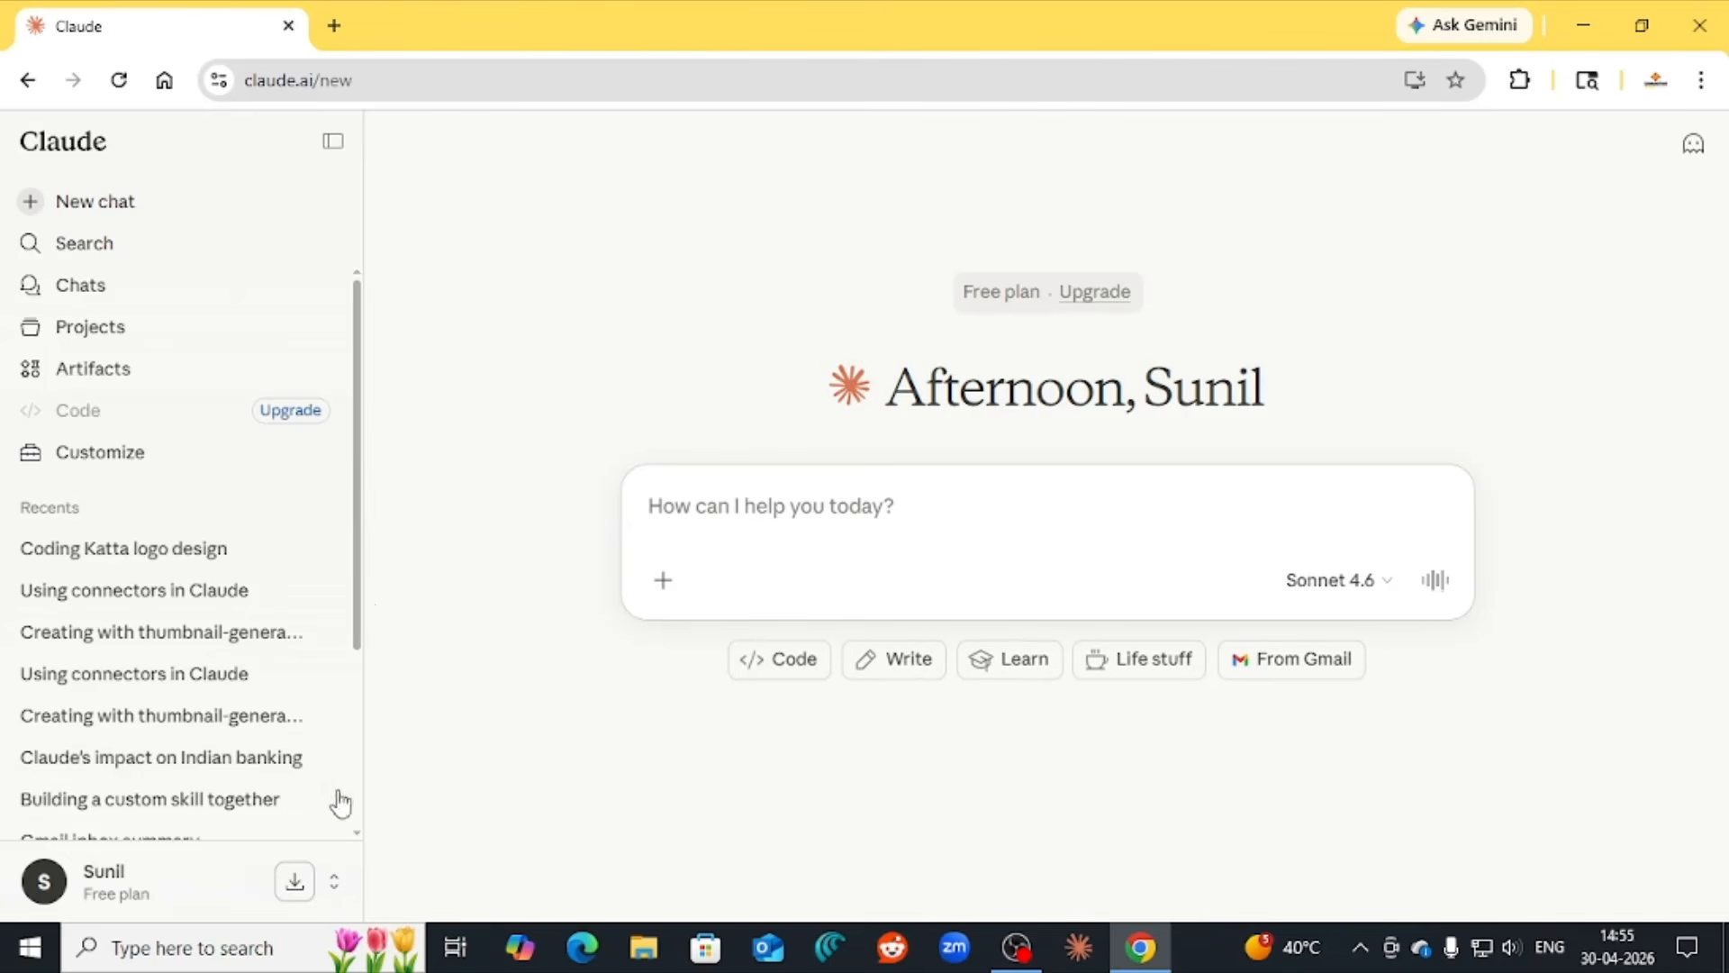
left_click(296, 887)
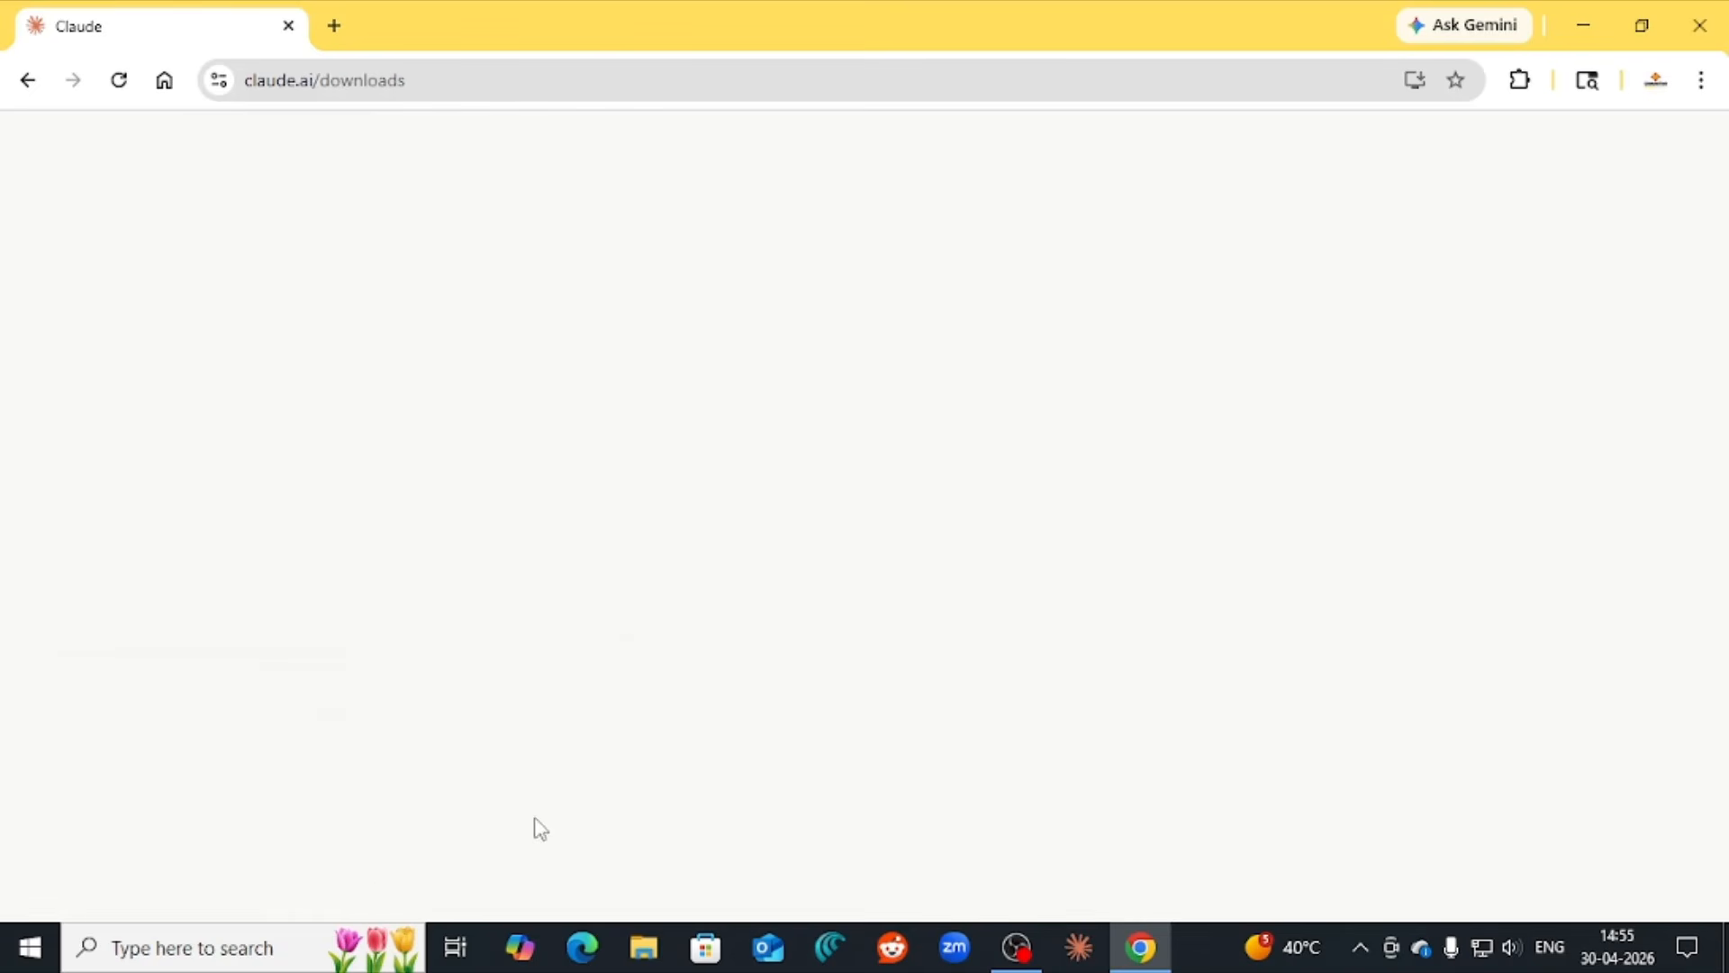
scroll(682, 604, "down", 5)
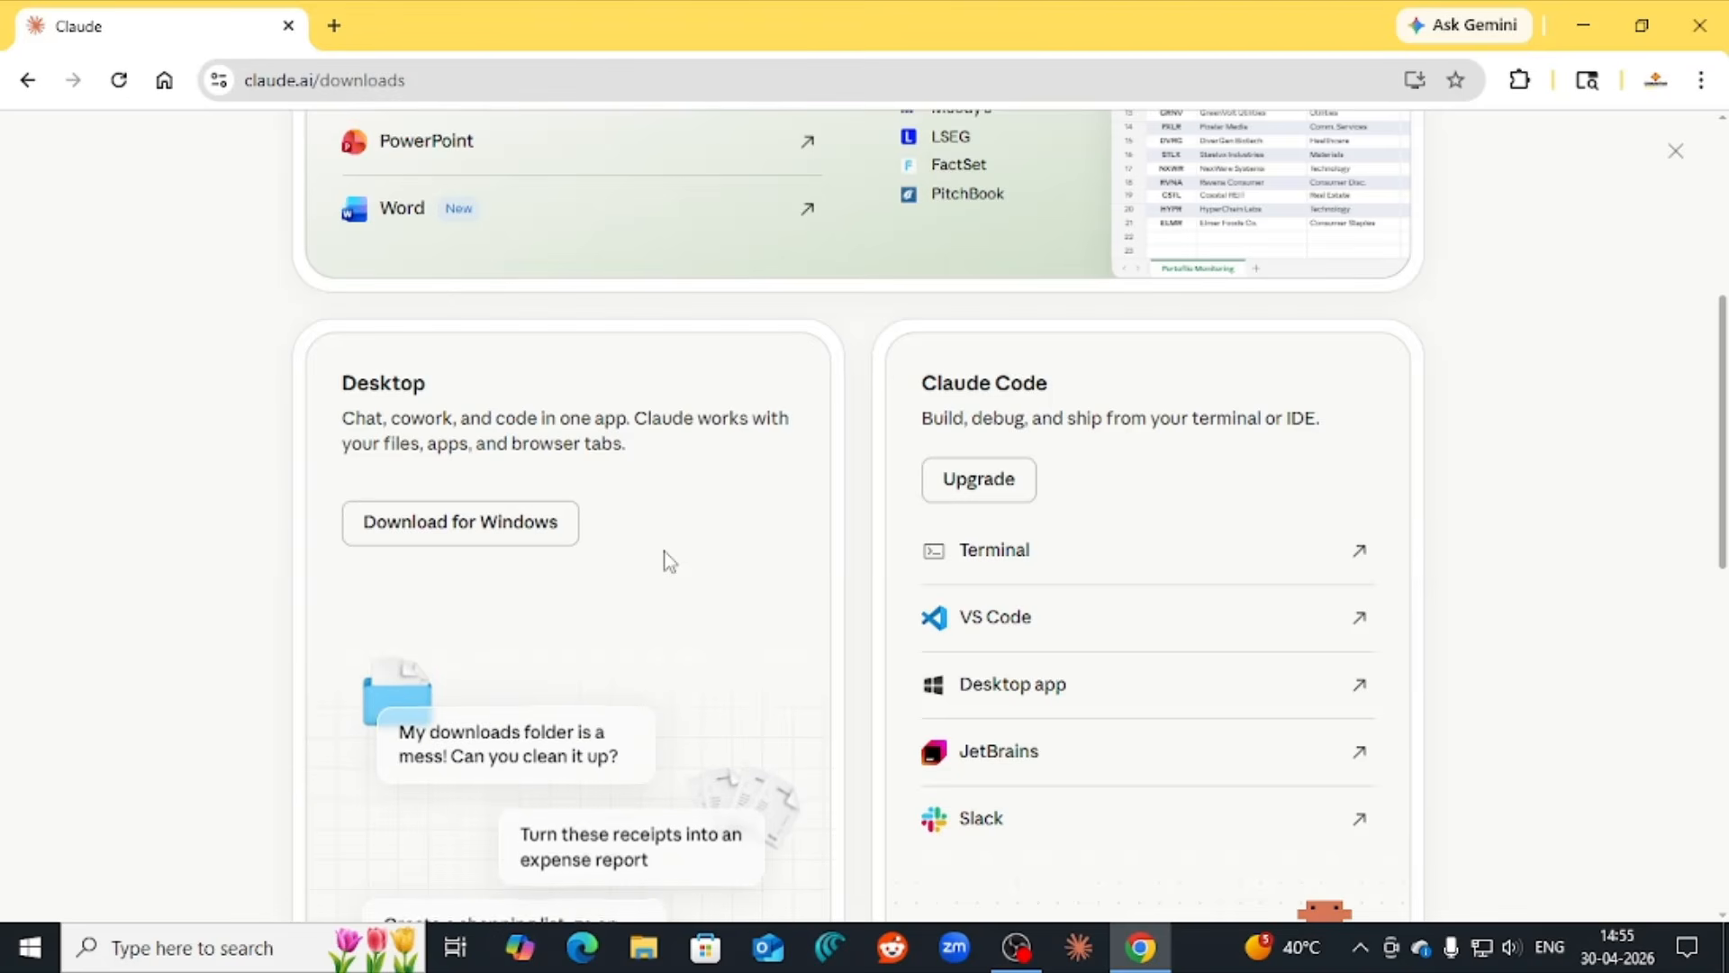
scroll(666, 554, "up", 1)
scroll(667, 551, "up", 4)
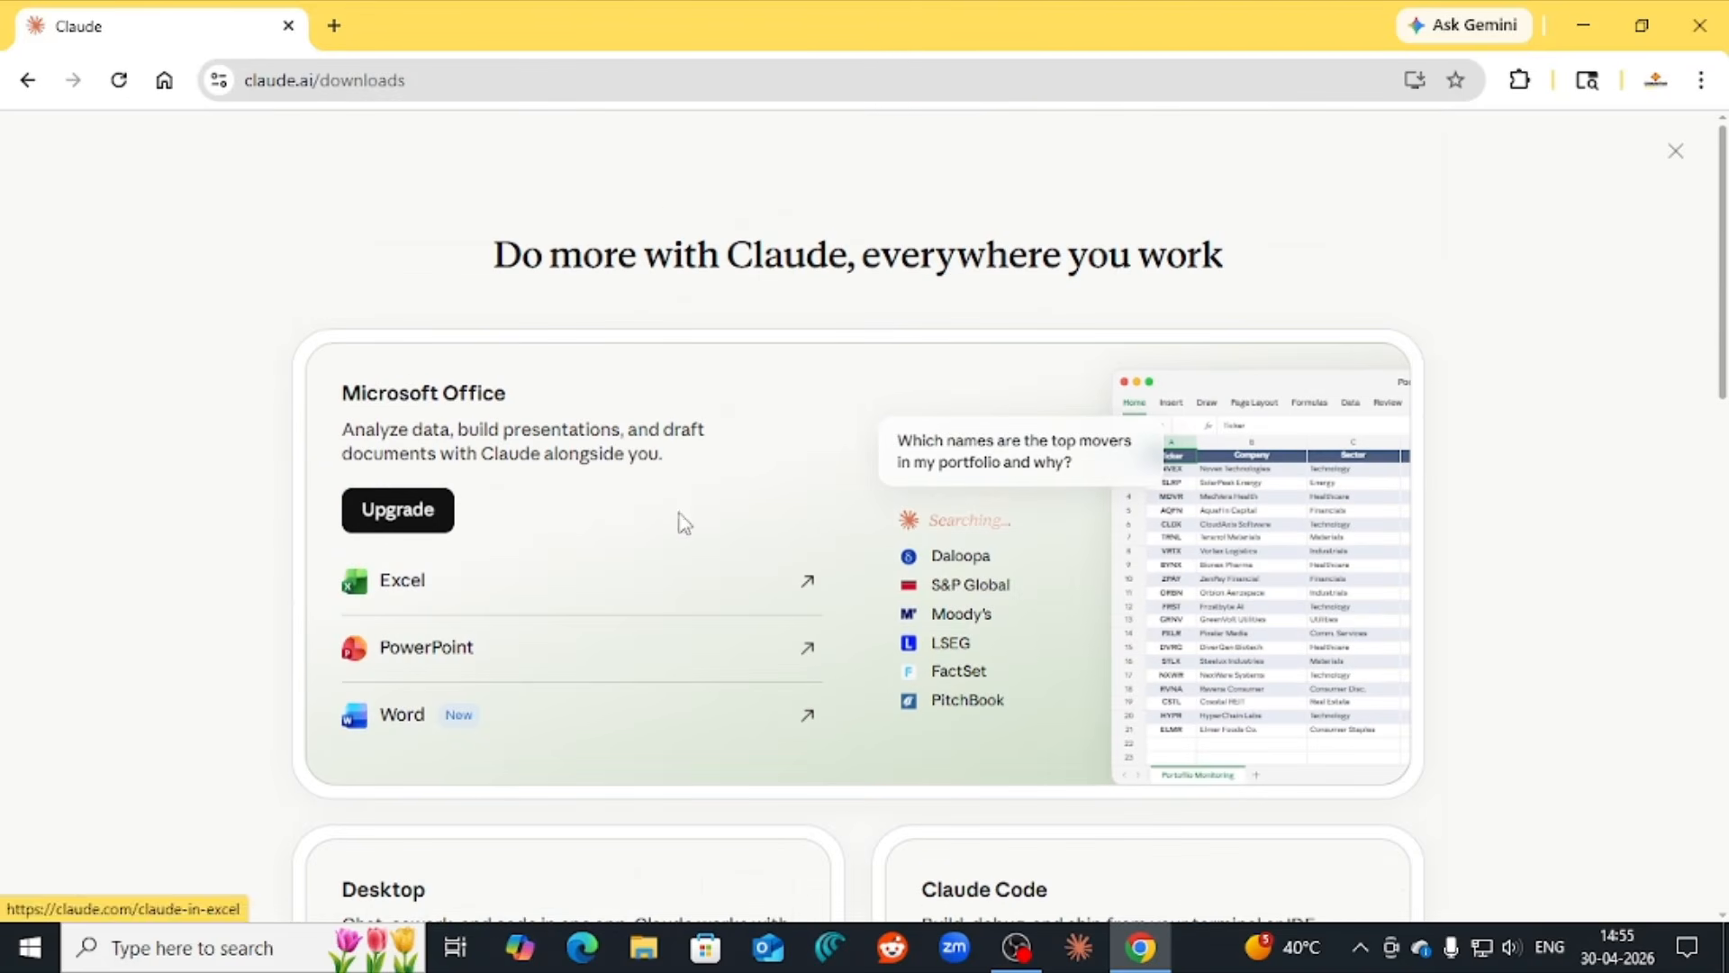
left_click(1695, 27)
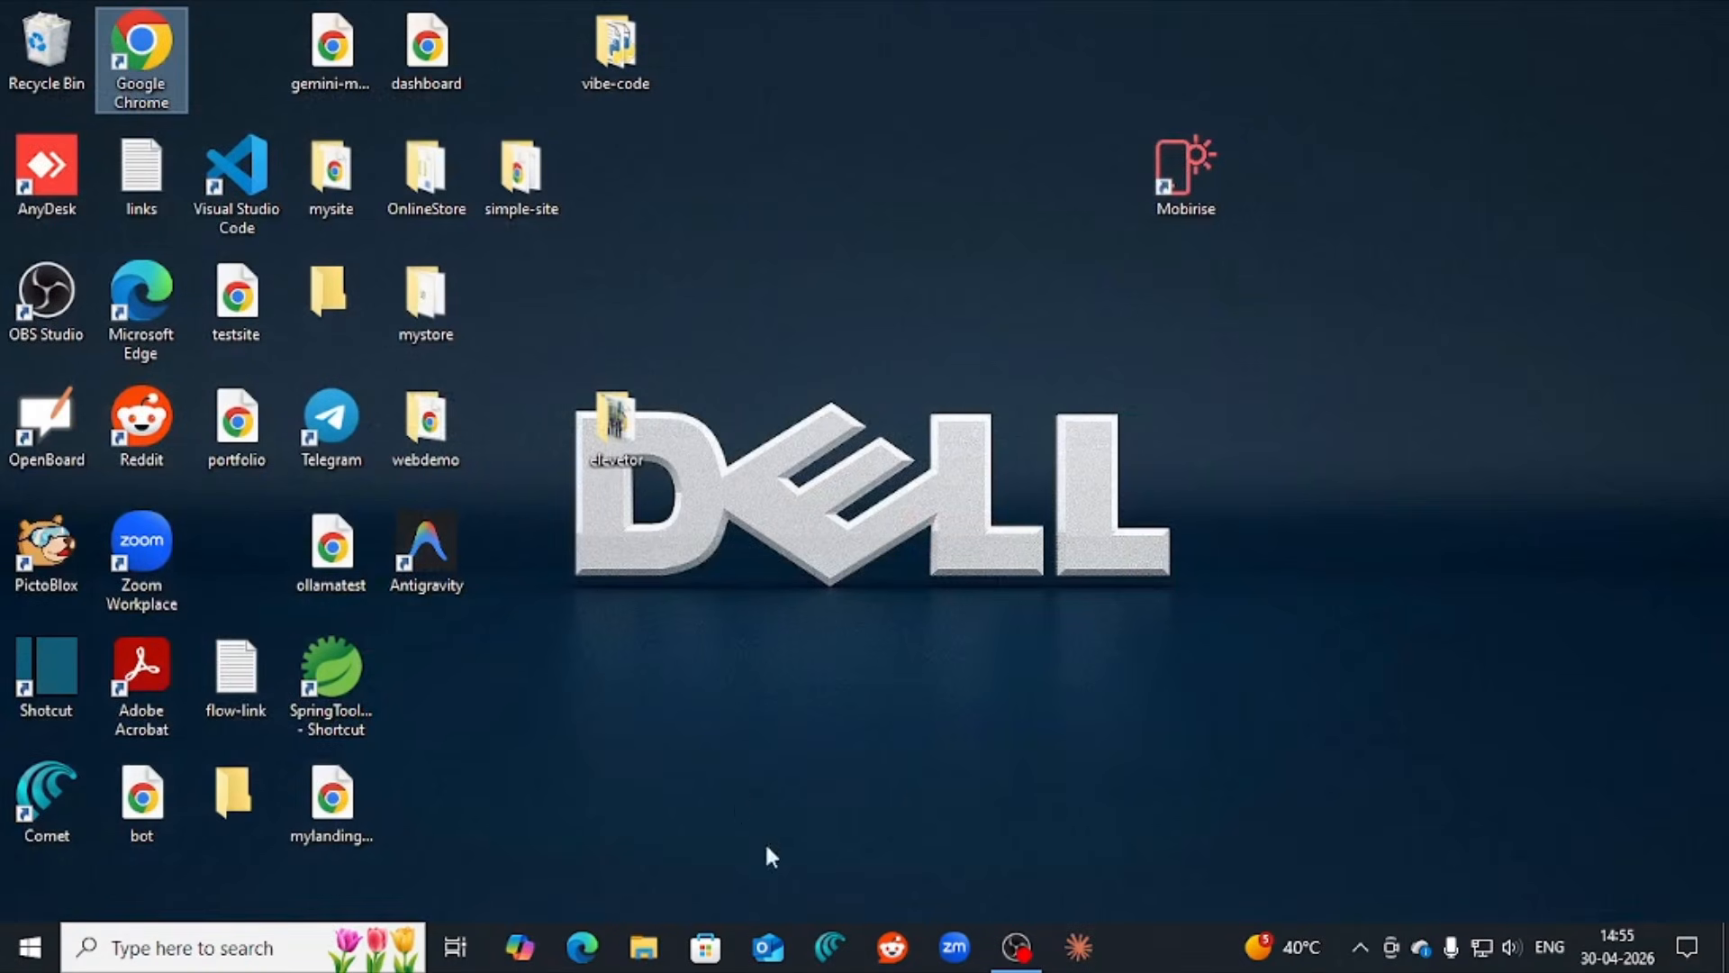
- Switch to the Claude desktop app, open the connectors directory from Customize, and look through the available connectors
left_click(1079, 948)
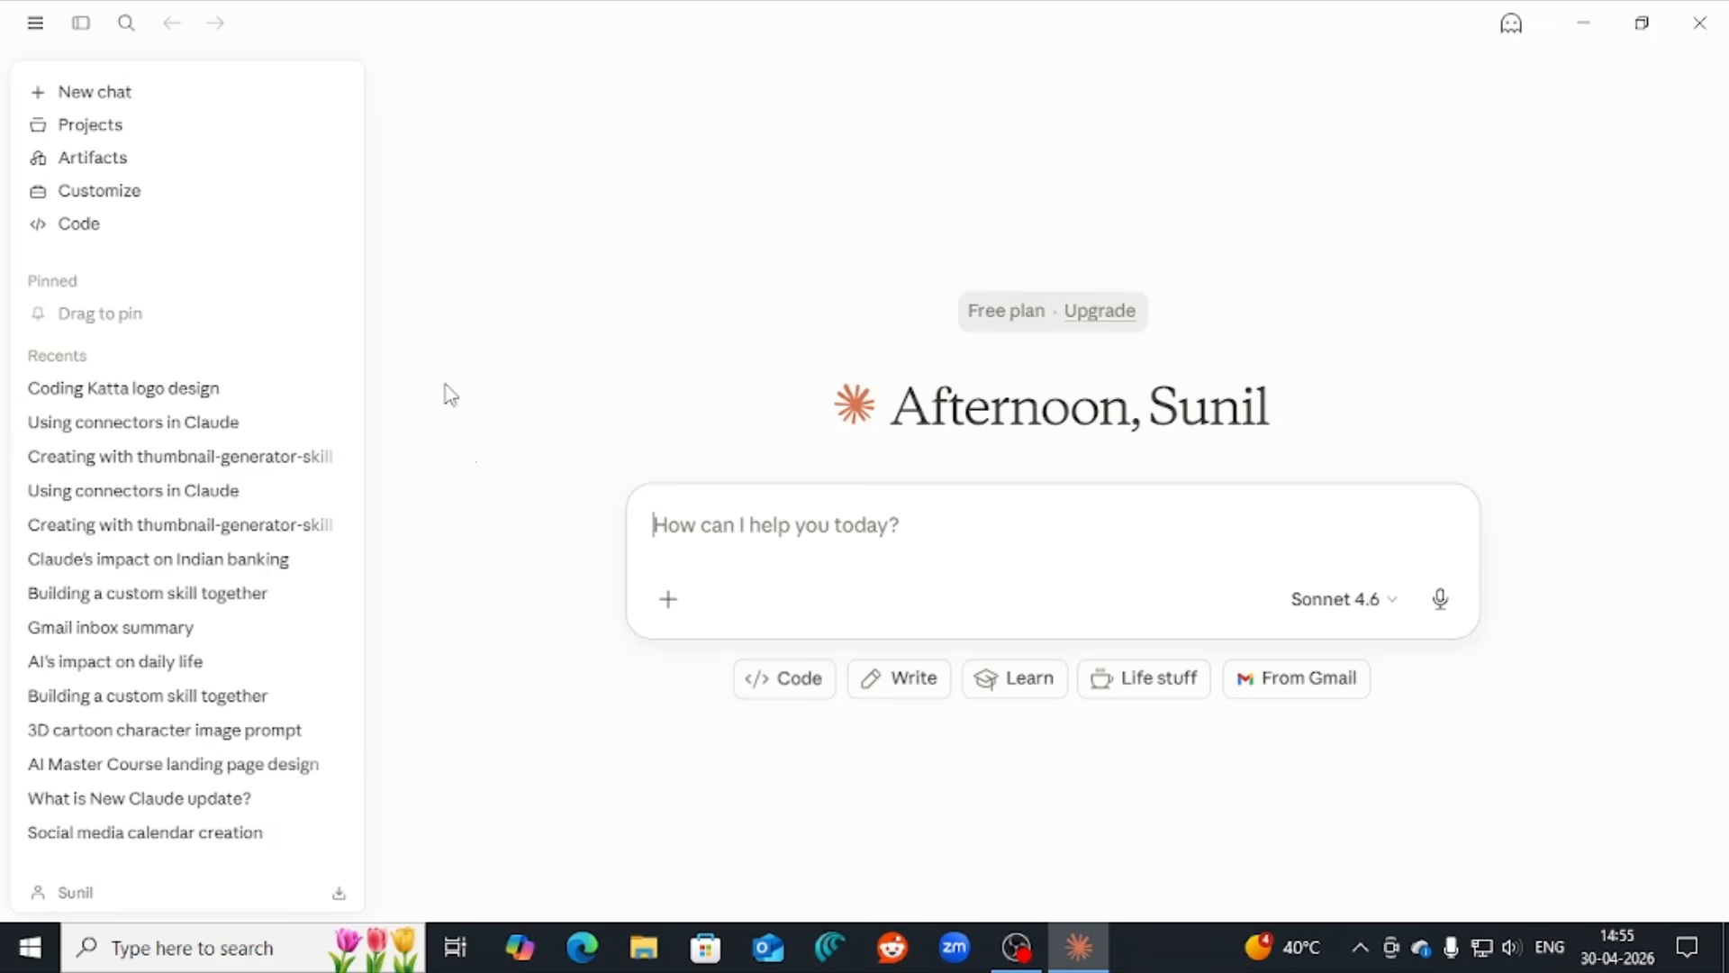
left_click(90, 201)
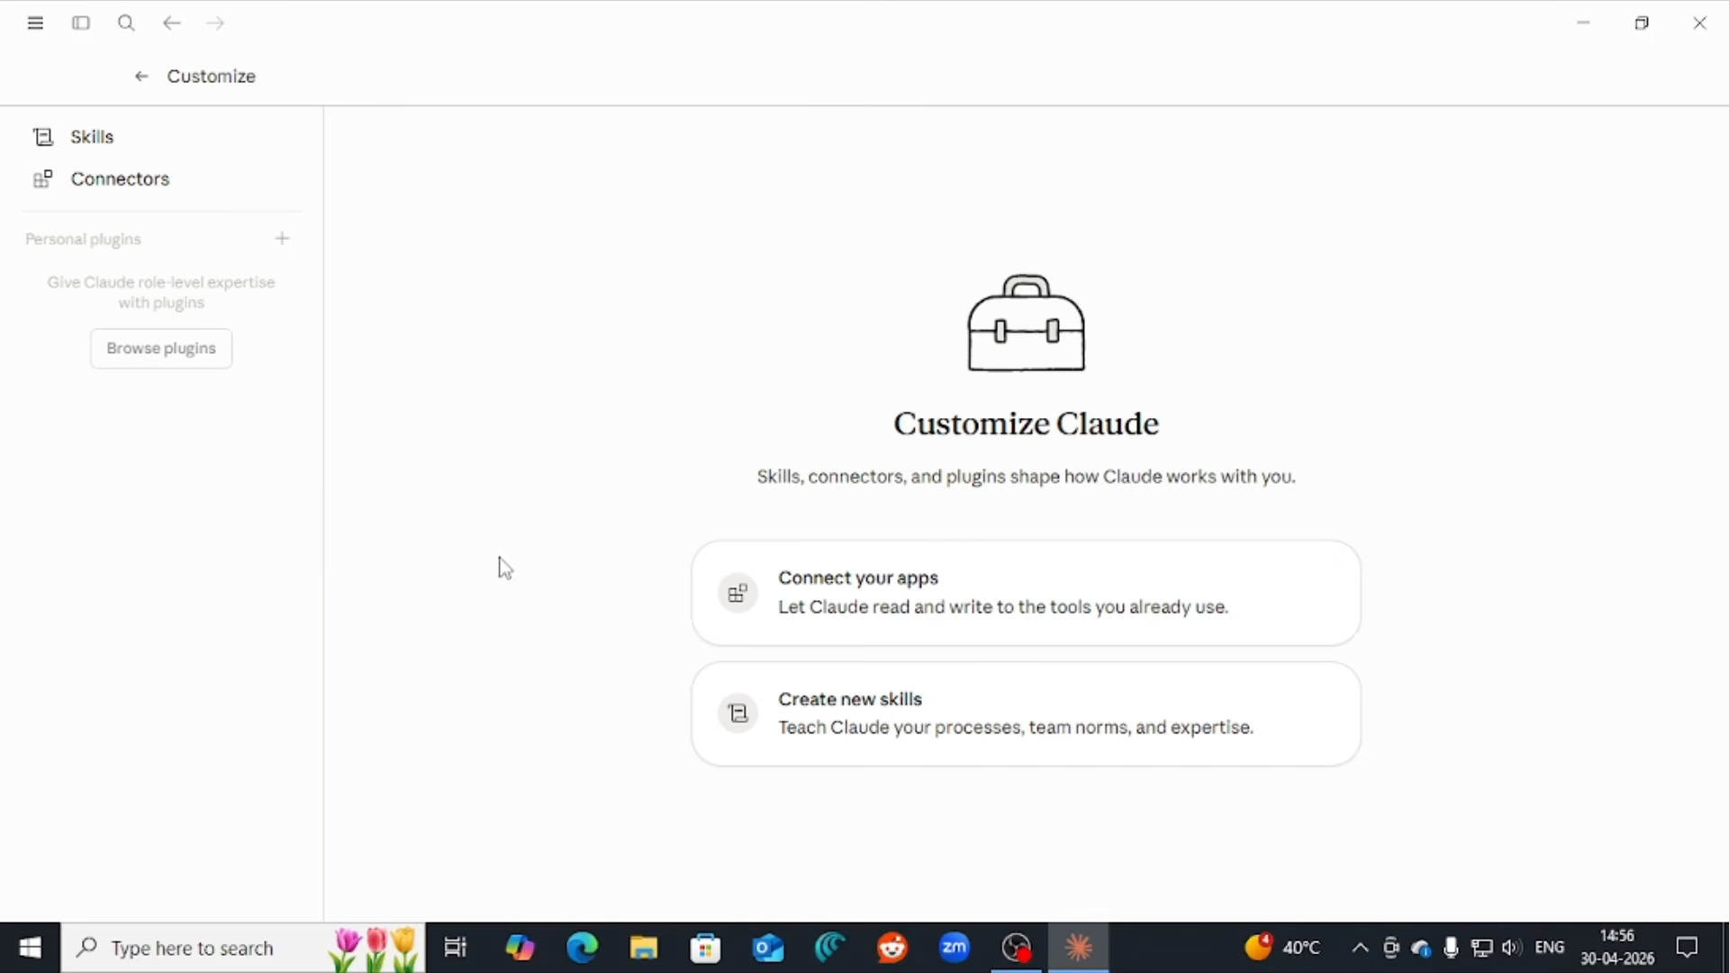
left_click(112, 192)
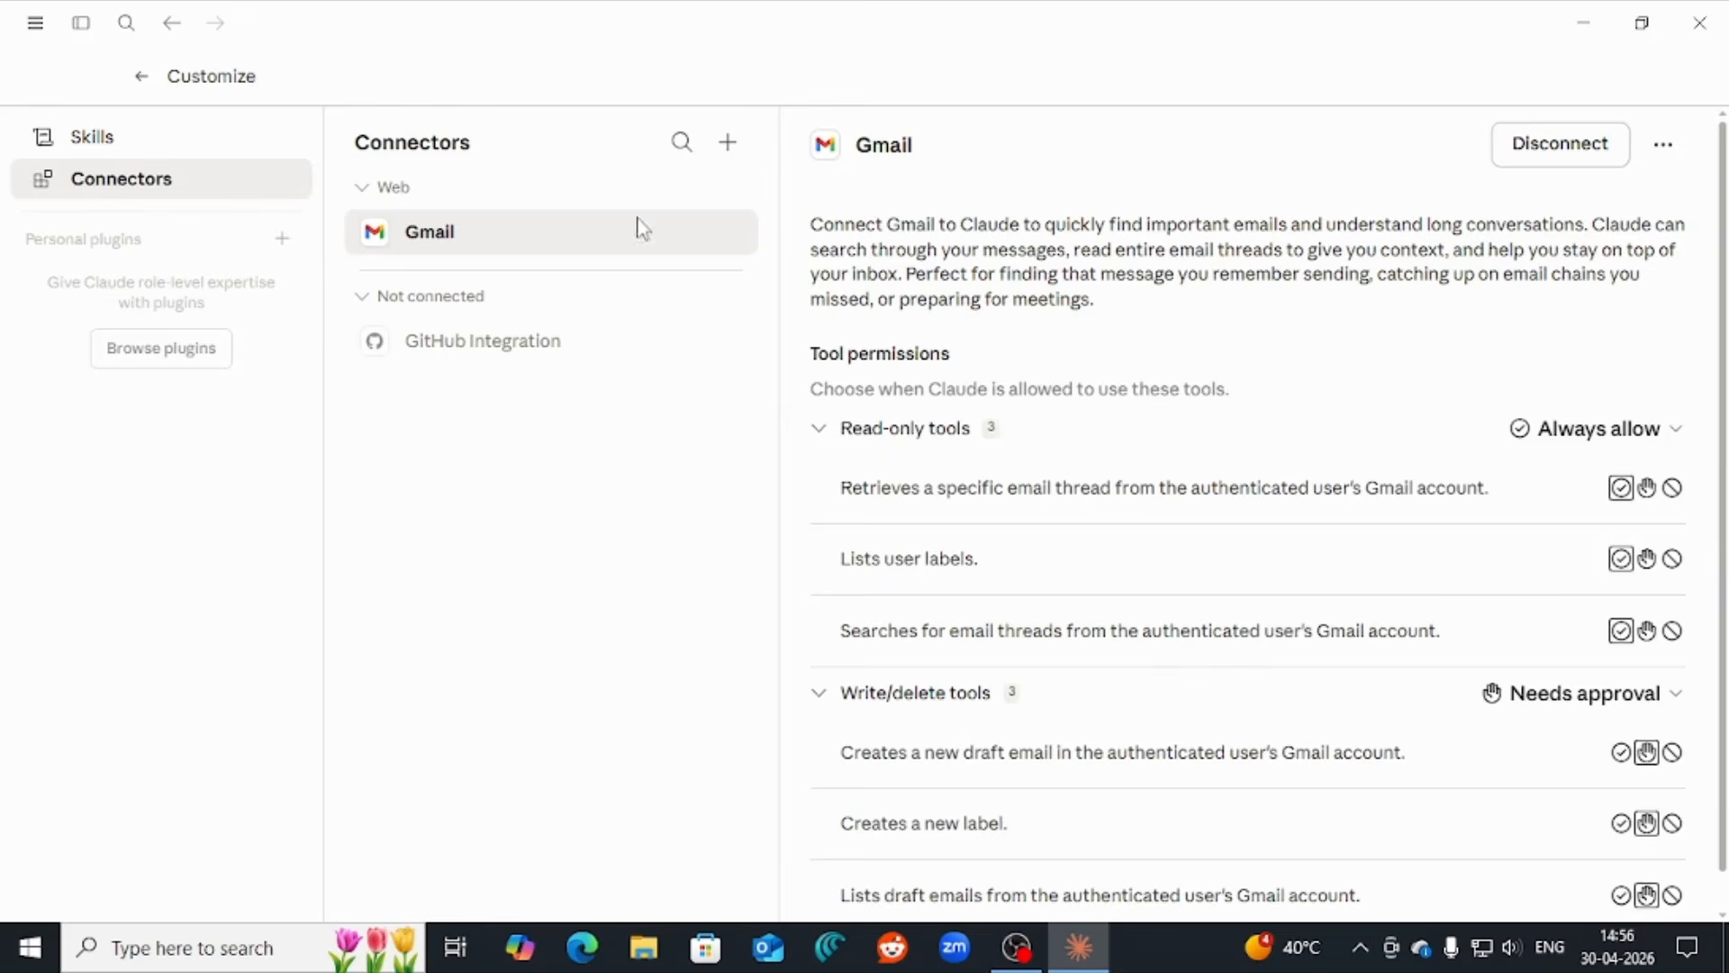
left_click(729, 146)
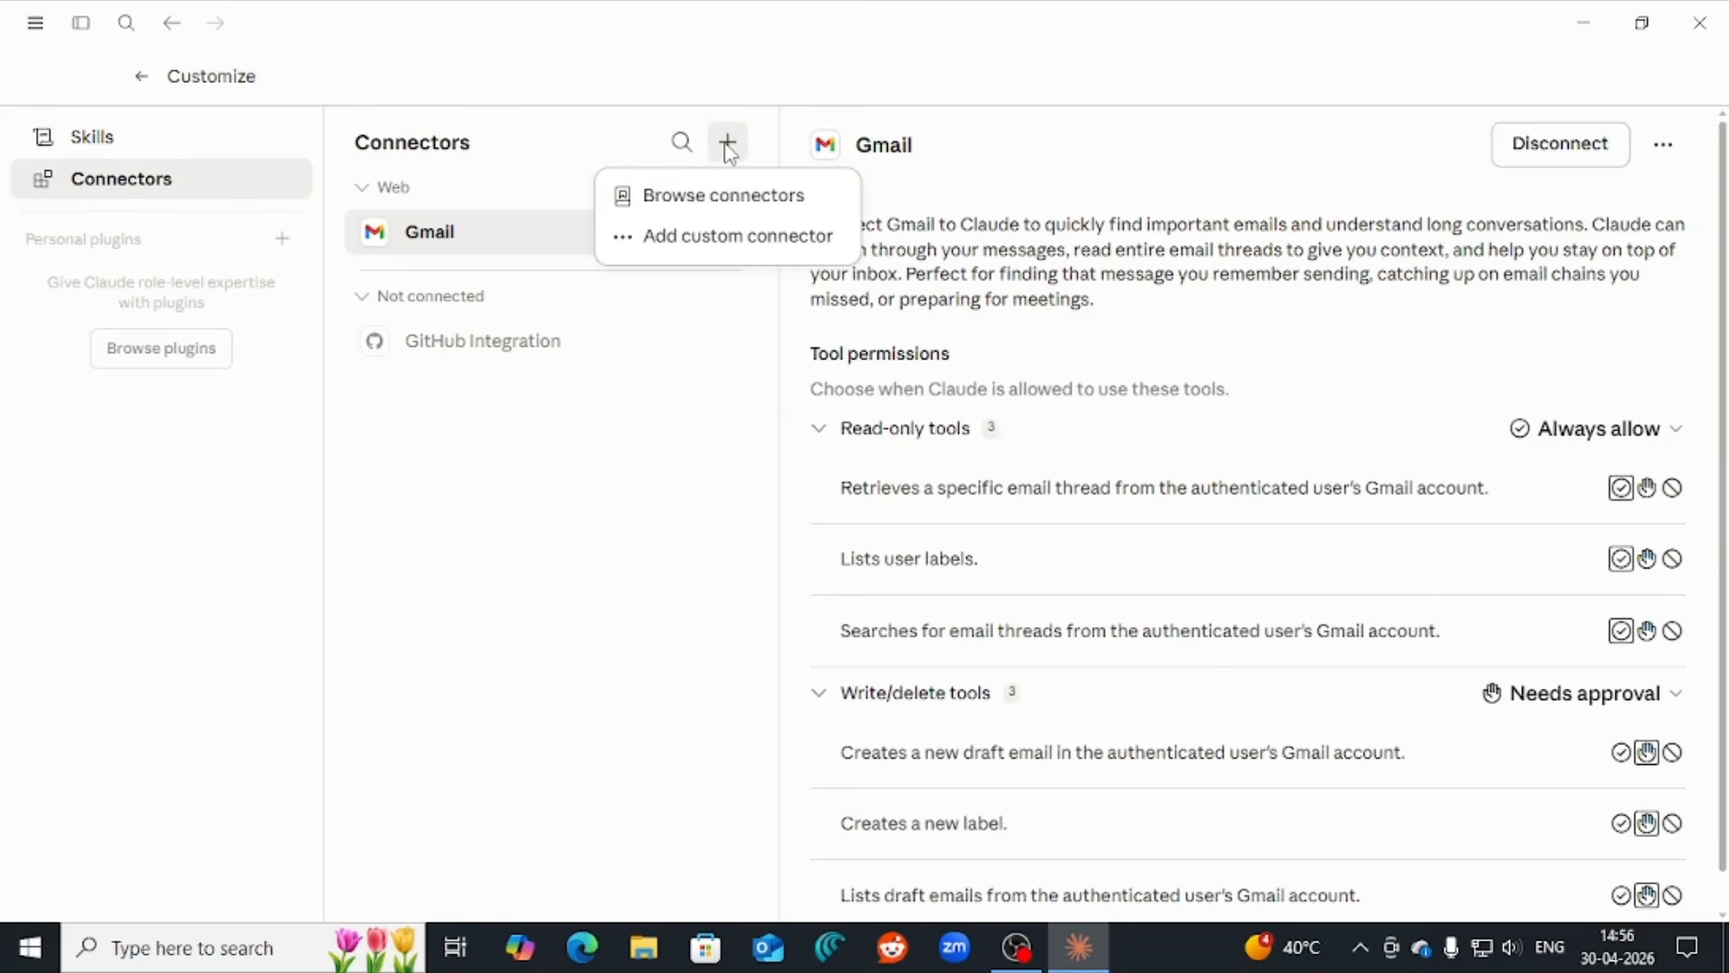
left_click(731, 209)
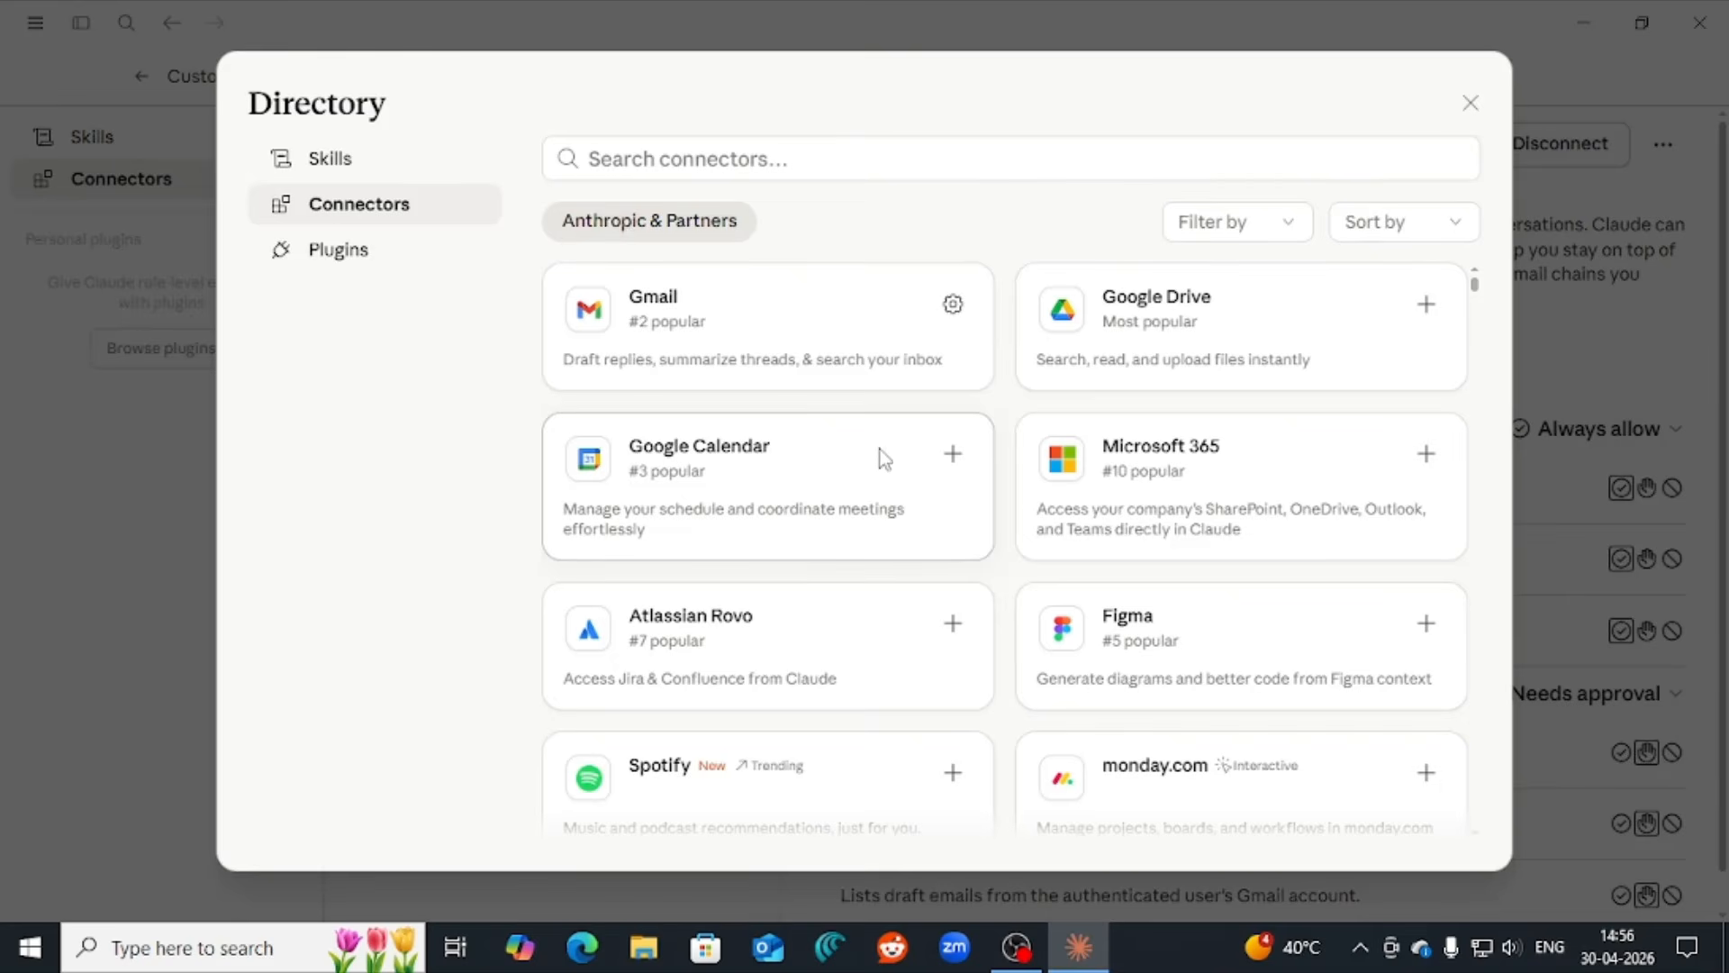
scroll(883, 458, "down", 10)
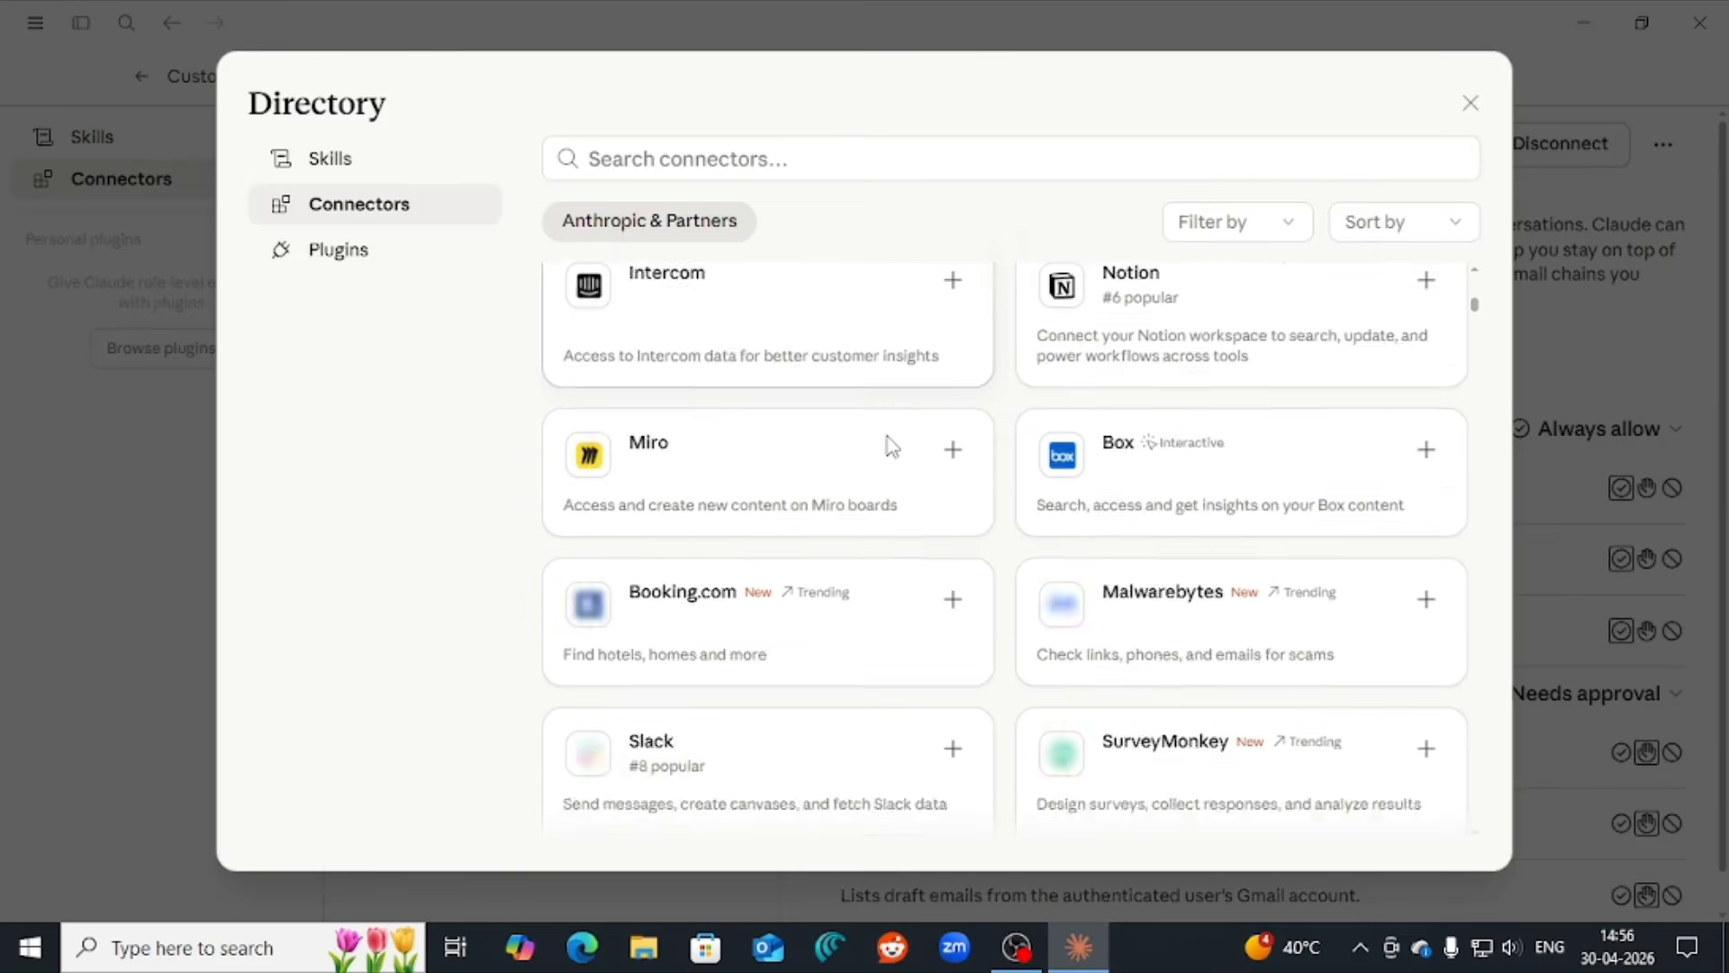
scroll(891, 446, "down", 18)
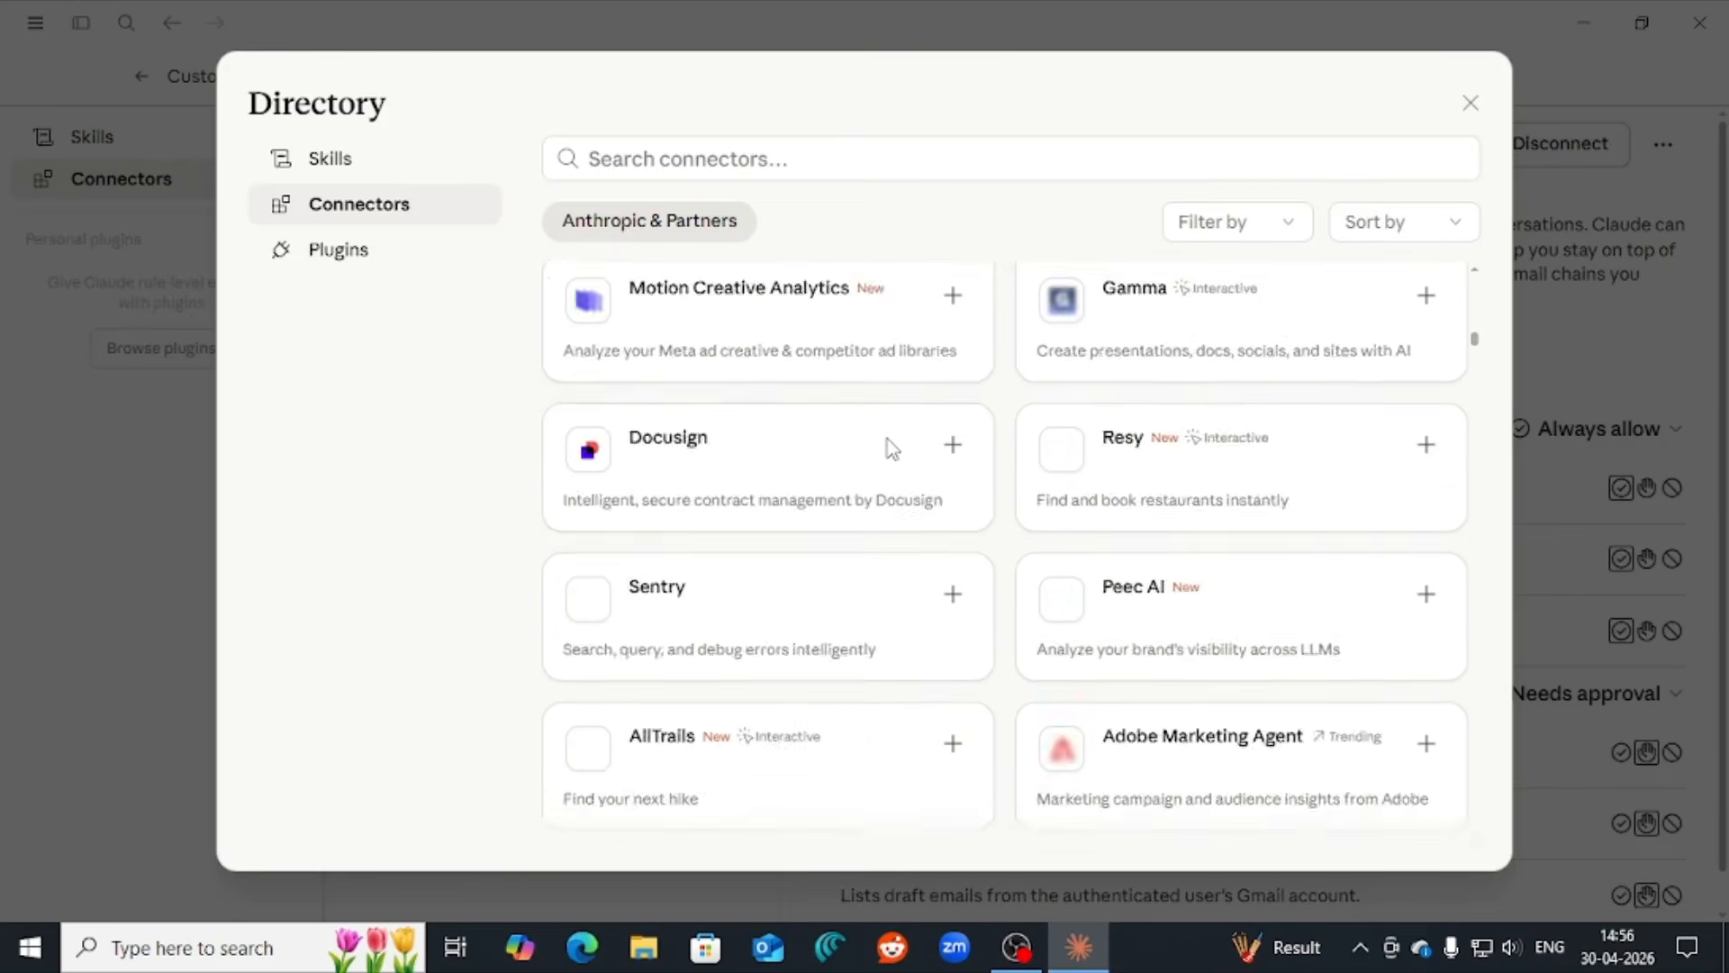
scroll(891, 448, "down", 12)
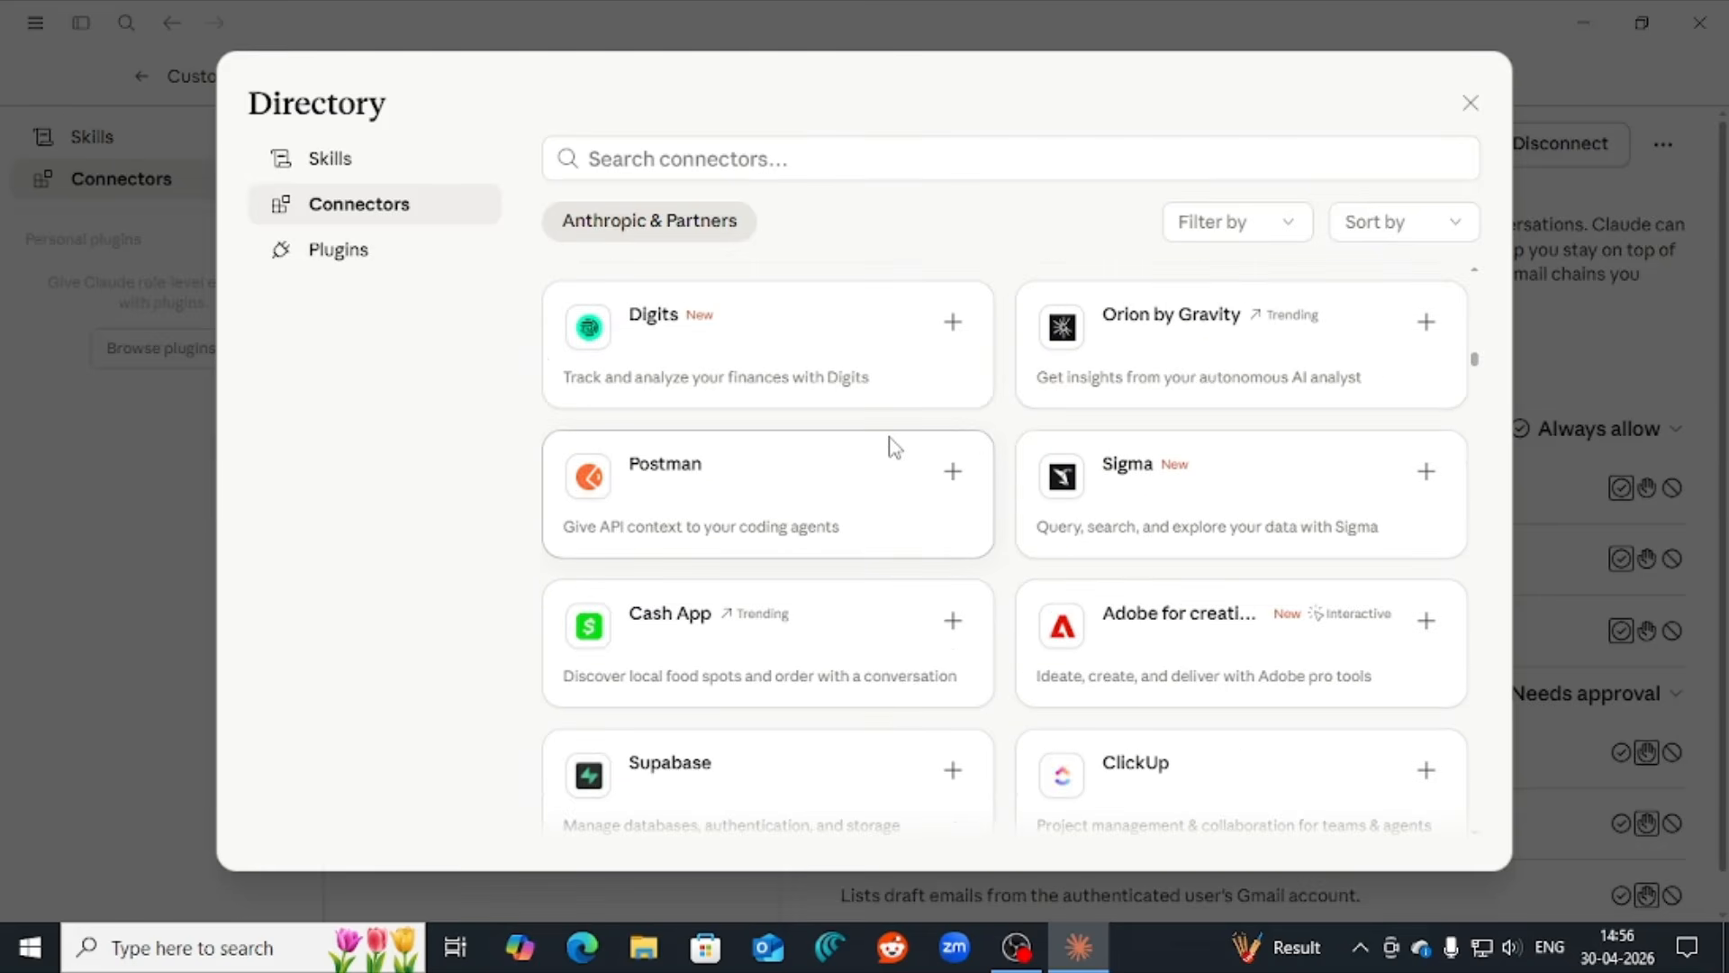
scroll(891, 447, "down", 10)
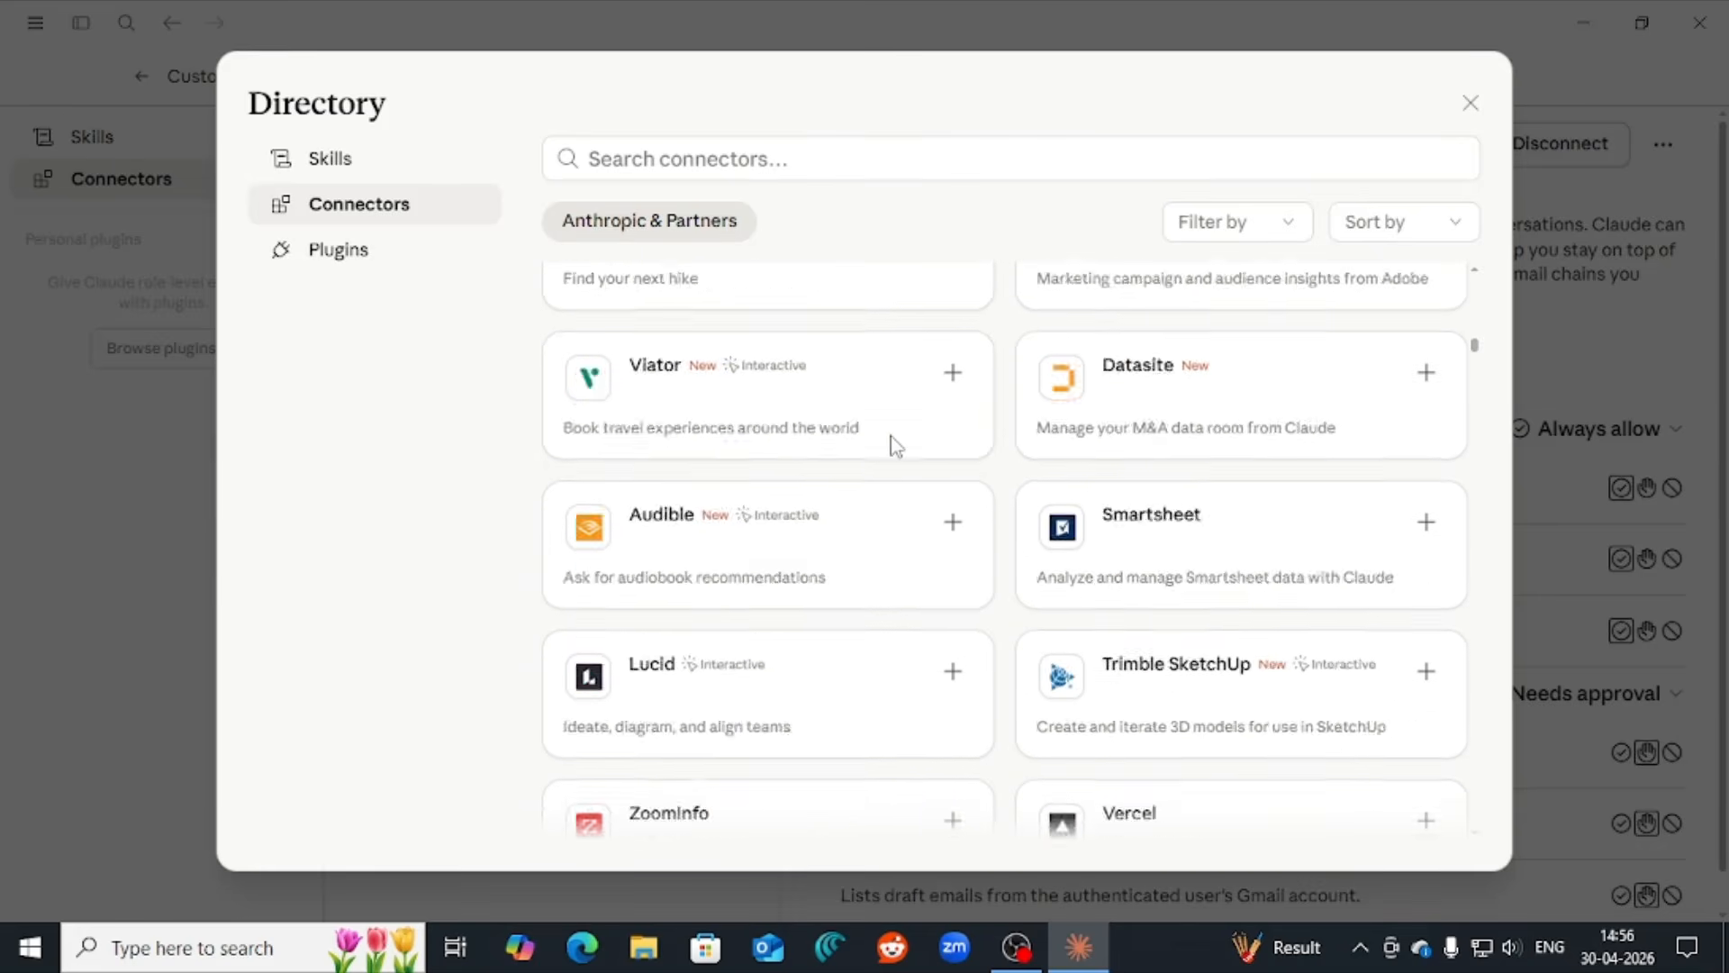
scroll(896, 446, "up", 20)
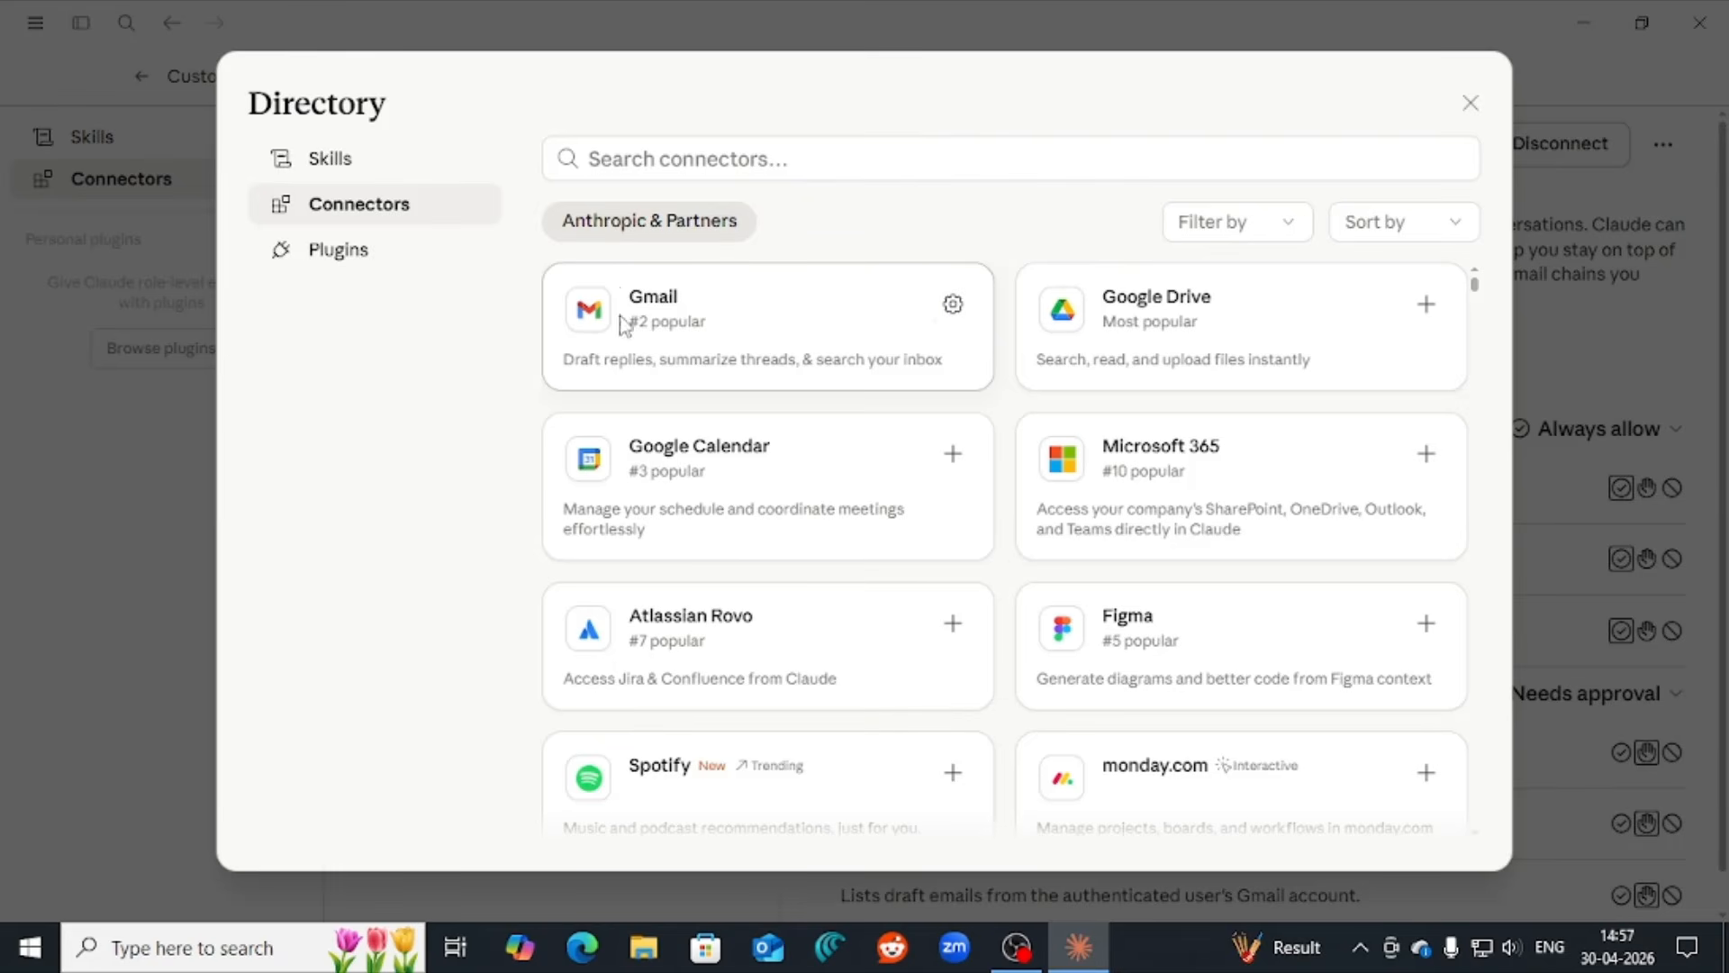
- Disconnect the existing Gmail connector, confirming its removal, and close the directory
left_click(952, 305)
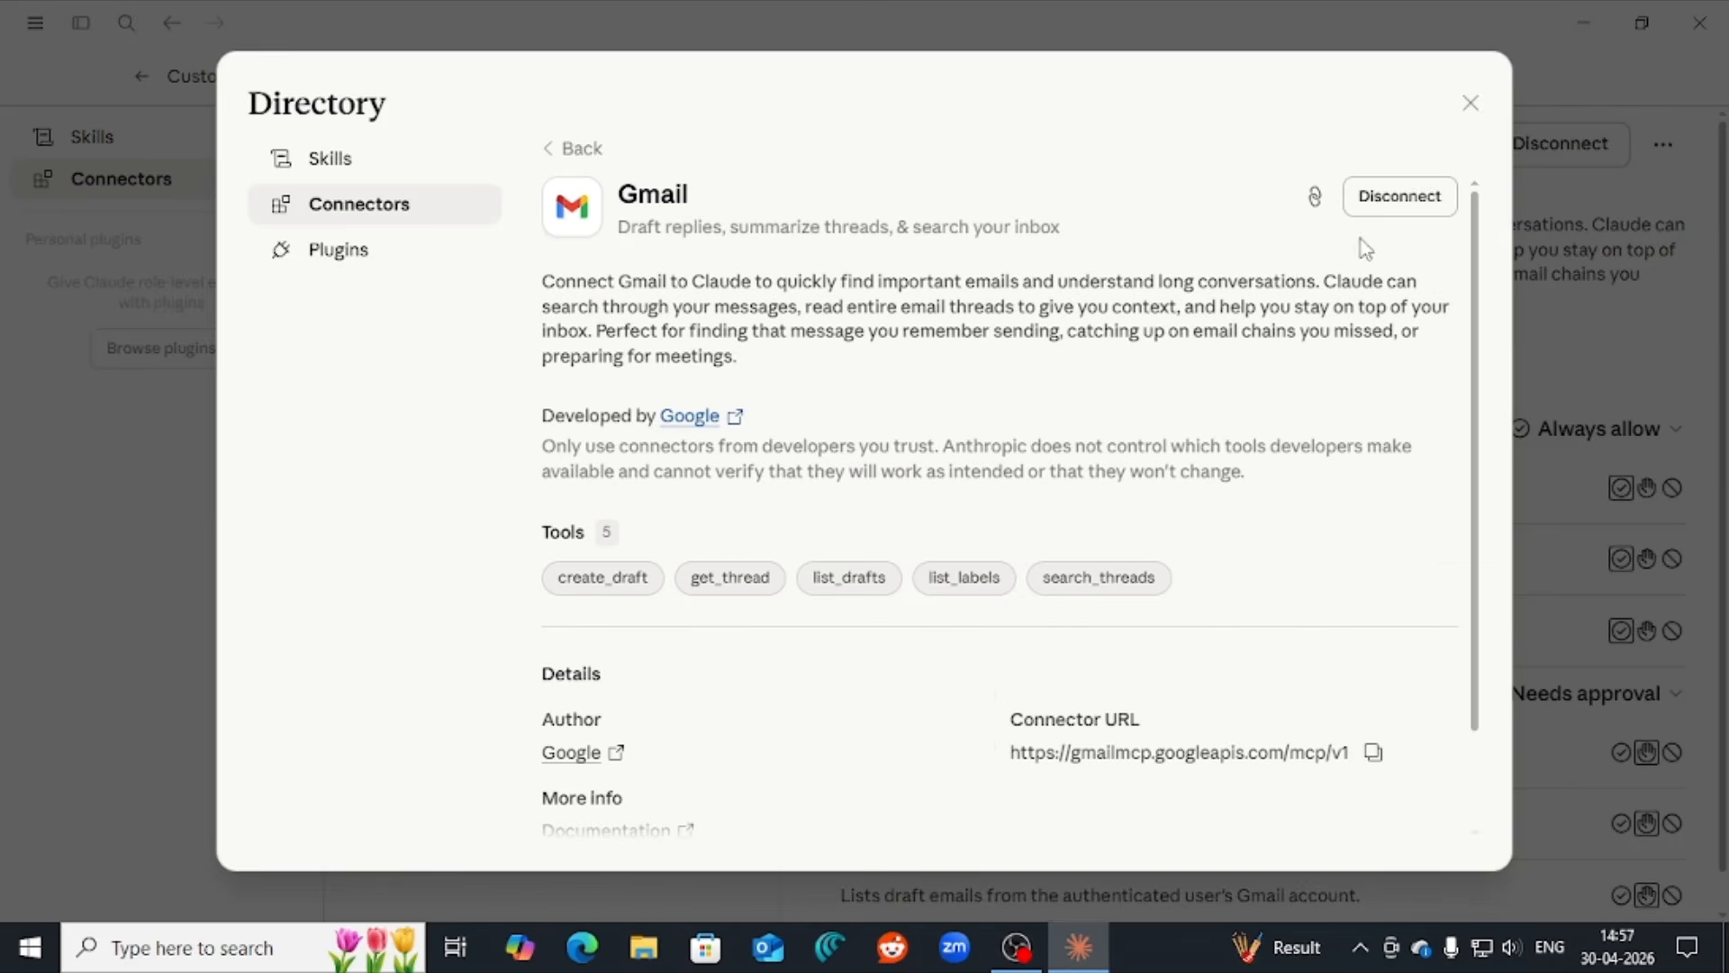
left_click(1381, 199)
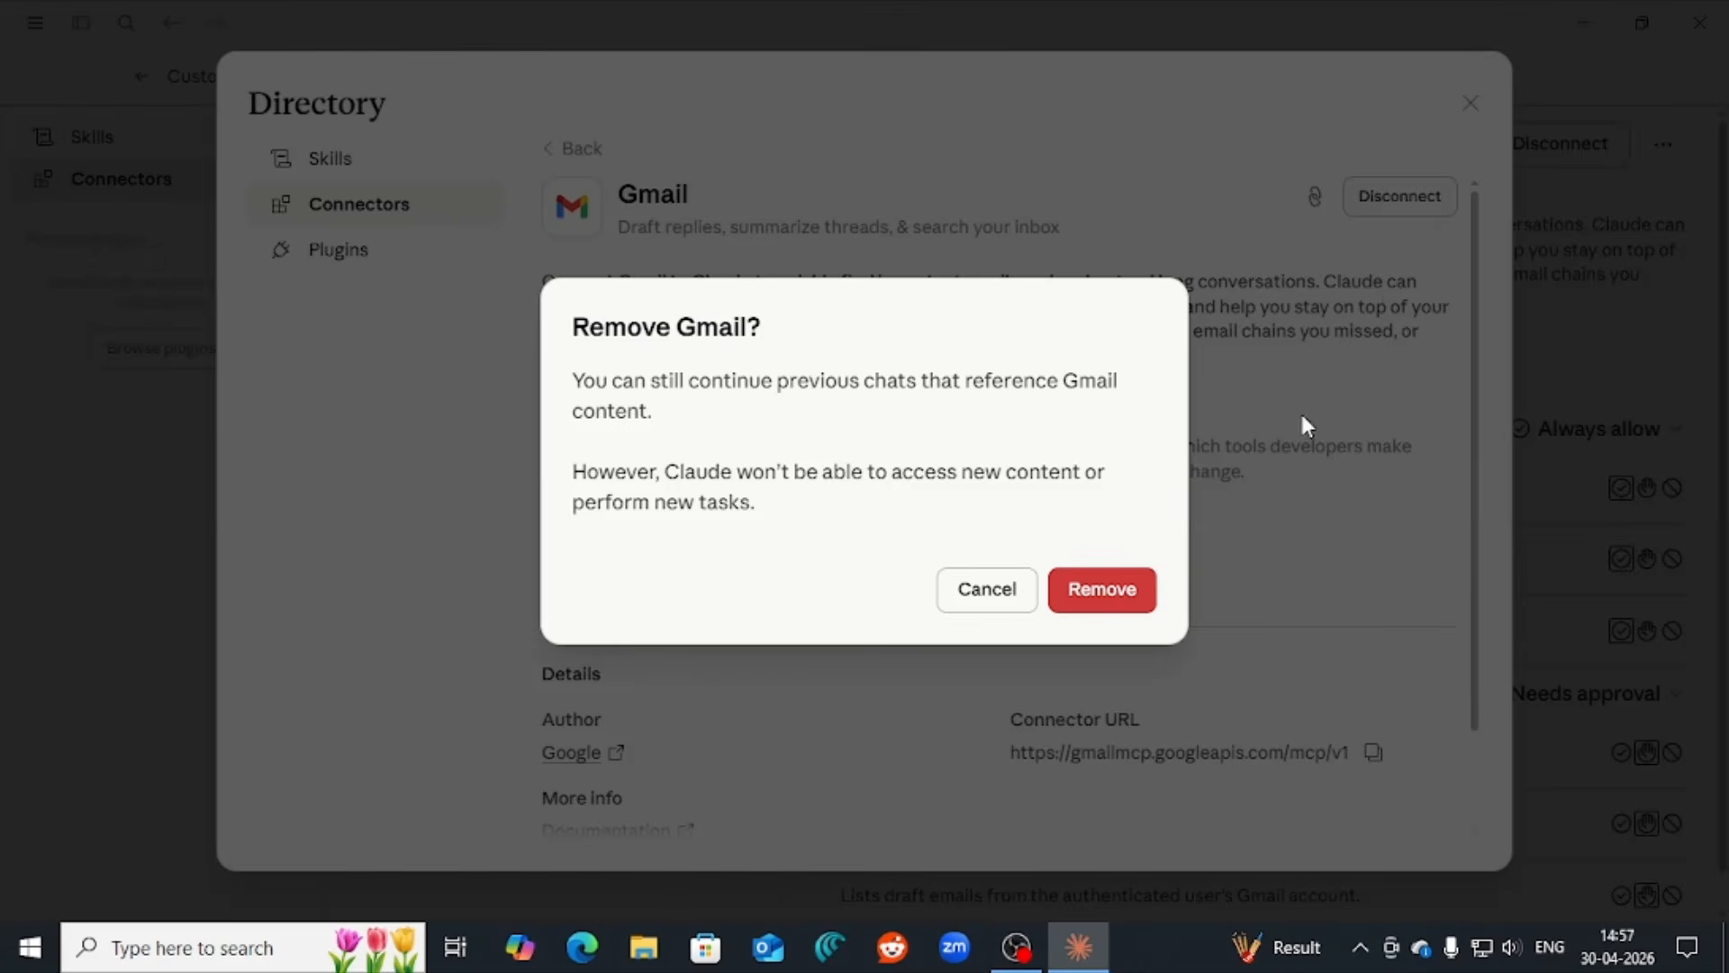
left_click(1102, 591)
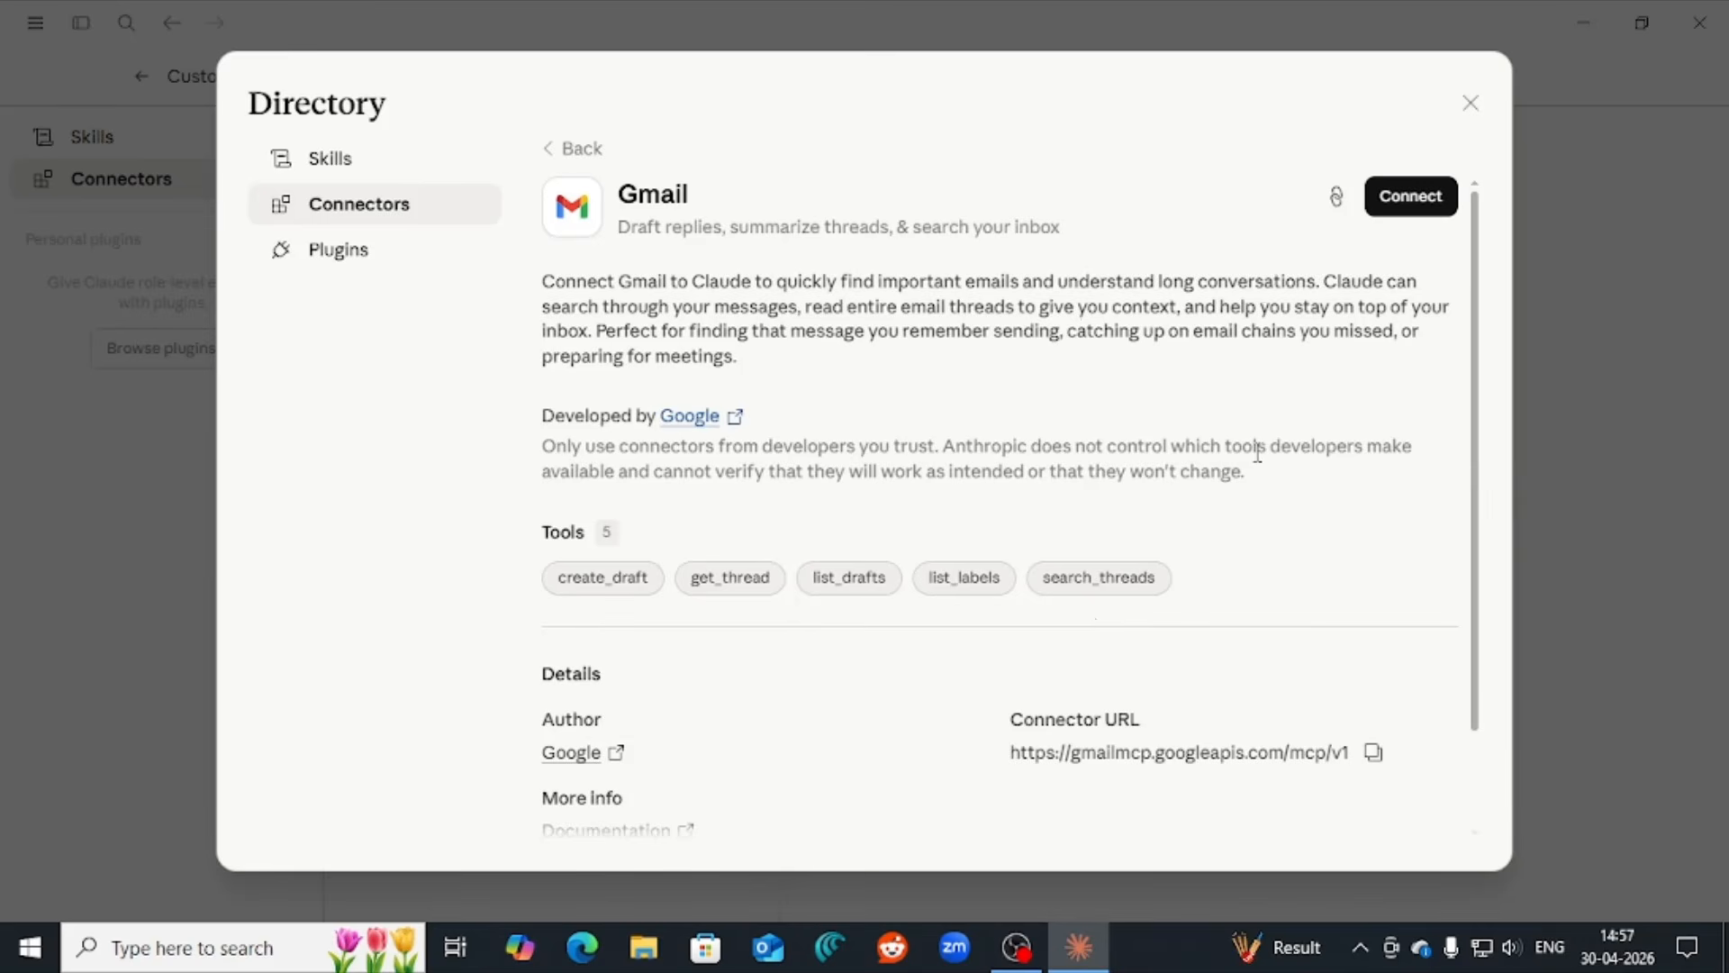
left_click(1470, 102)
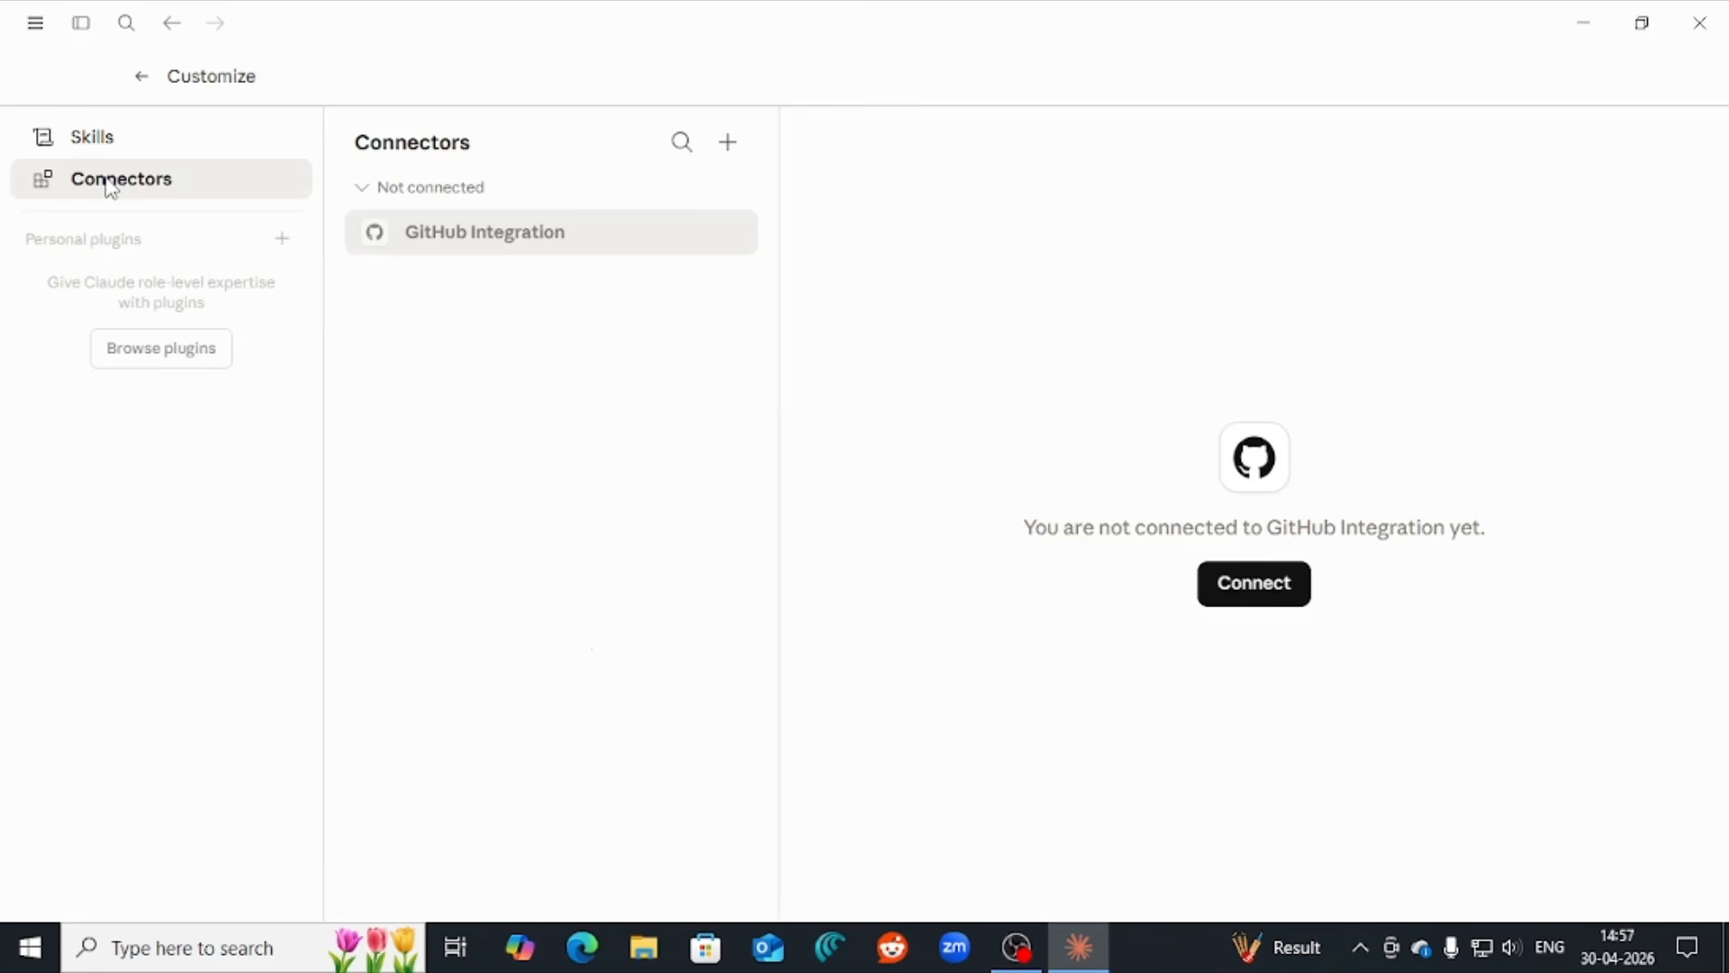
- Browse the connectors directory again and add the Gmail connector
left_click(731, 146)
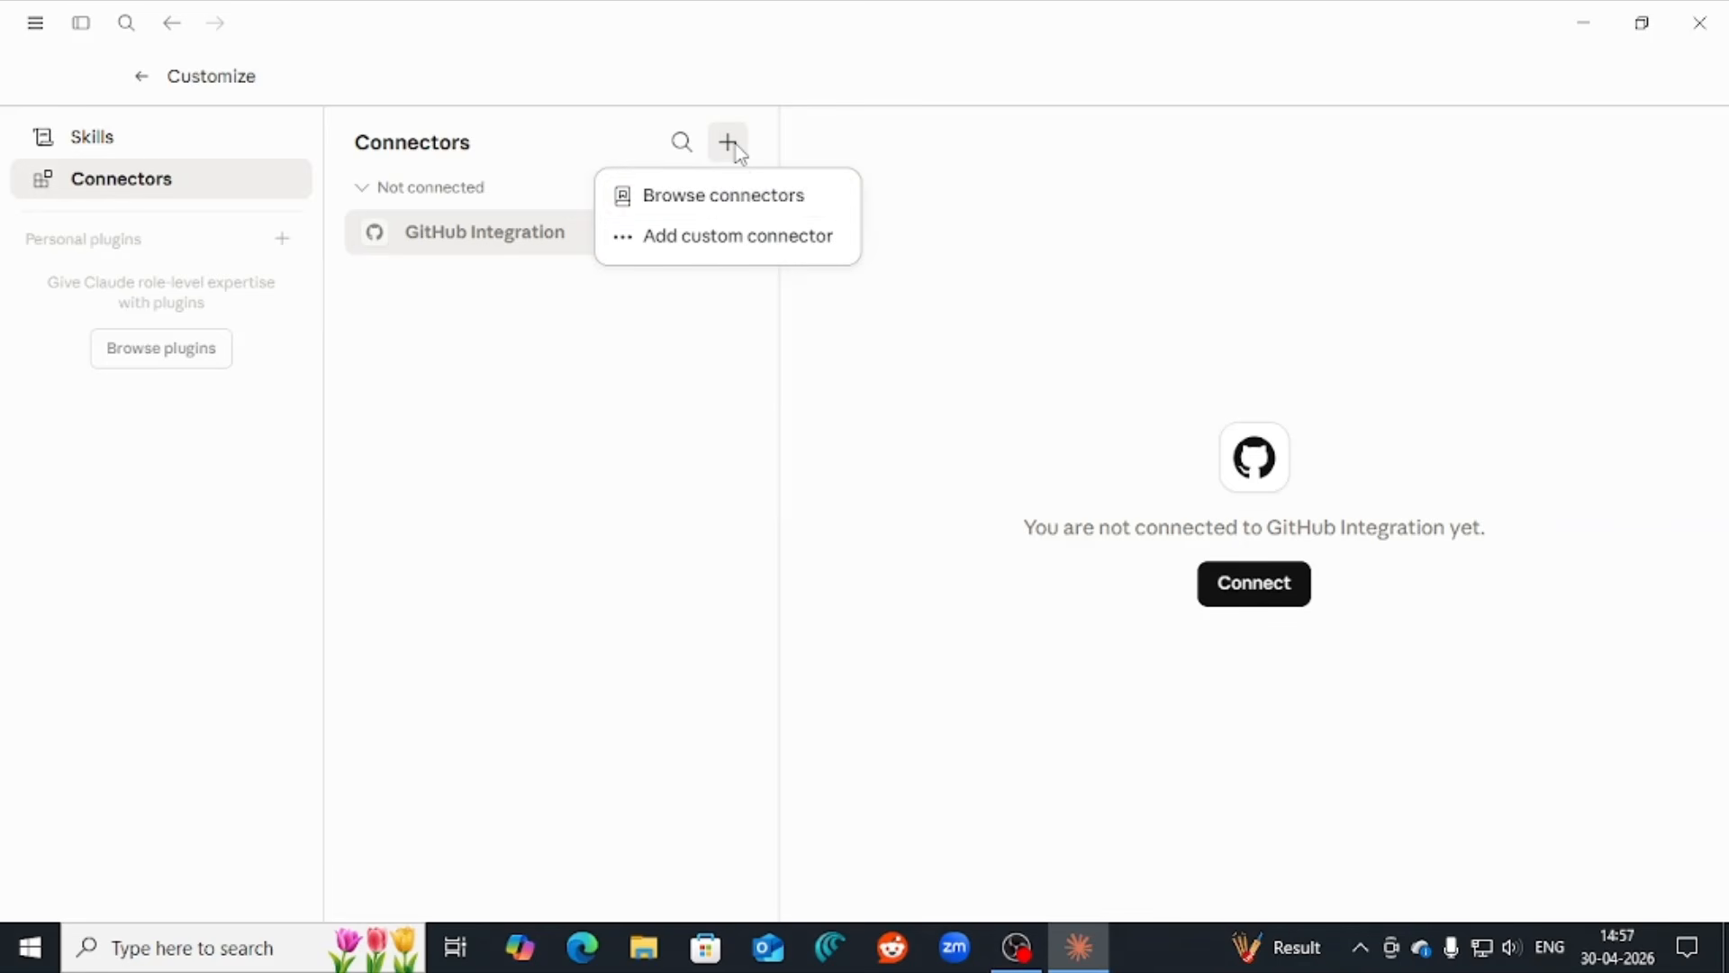
left_click(759, 214)
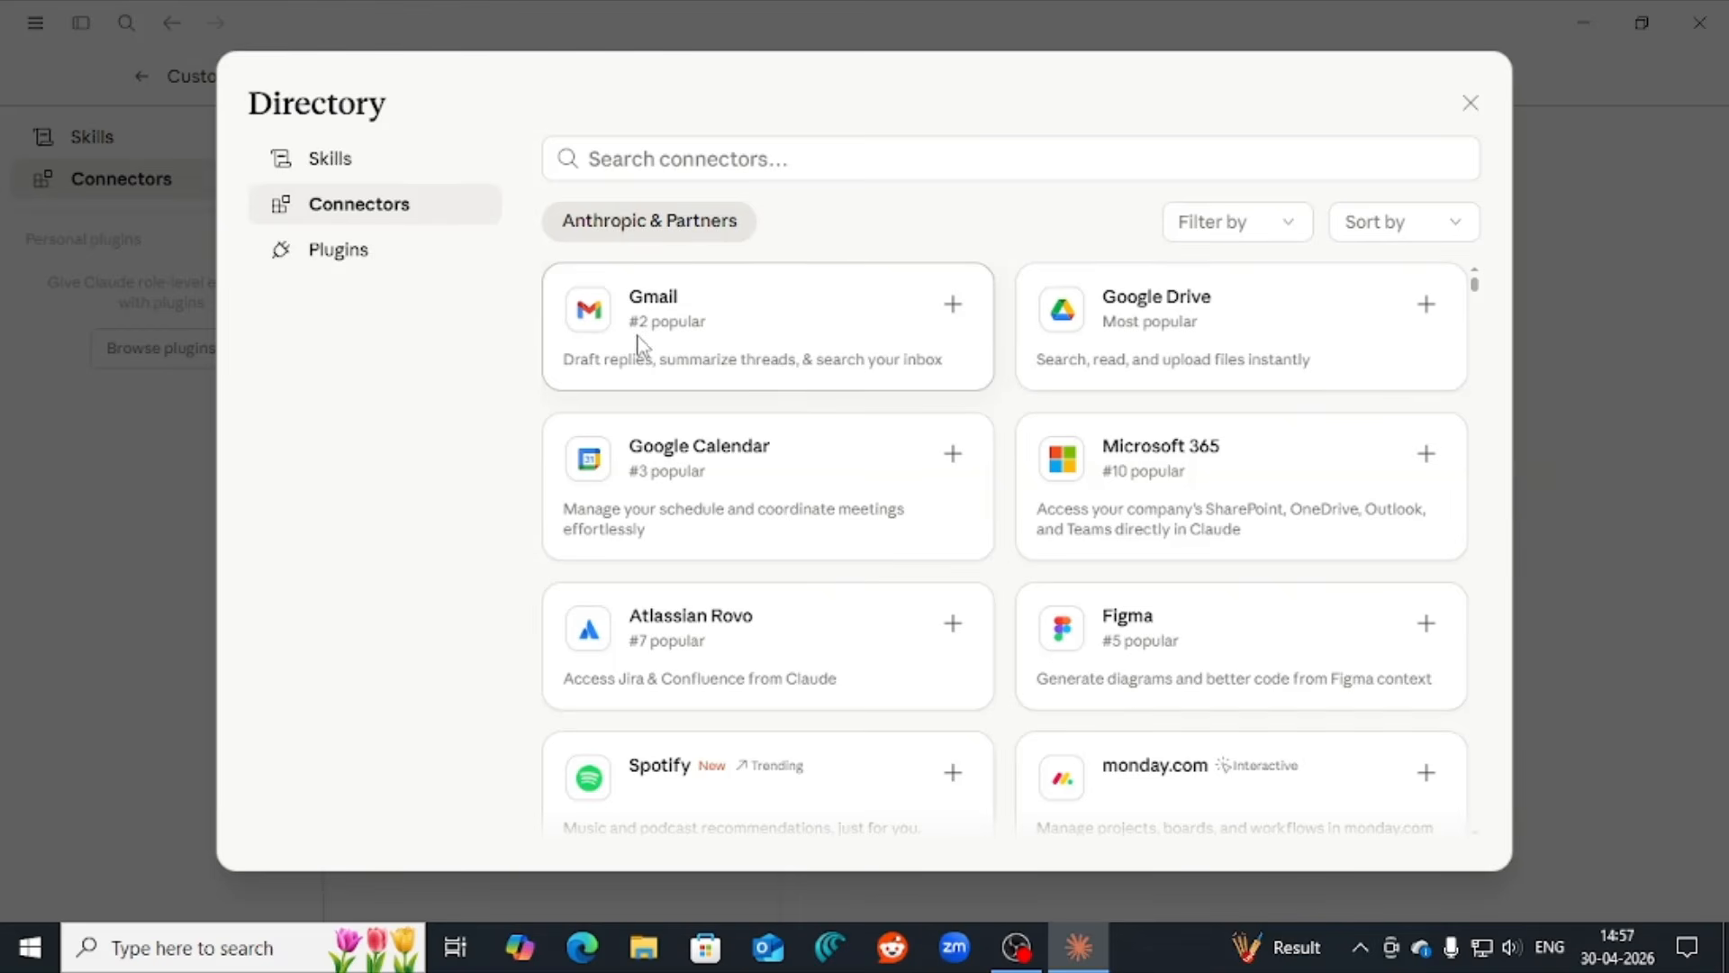
left_click(954, 306)
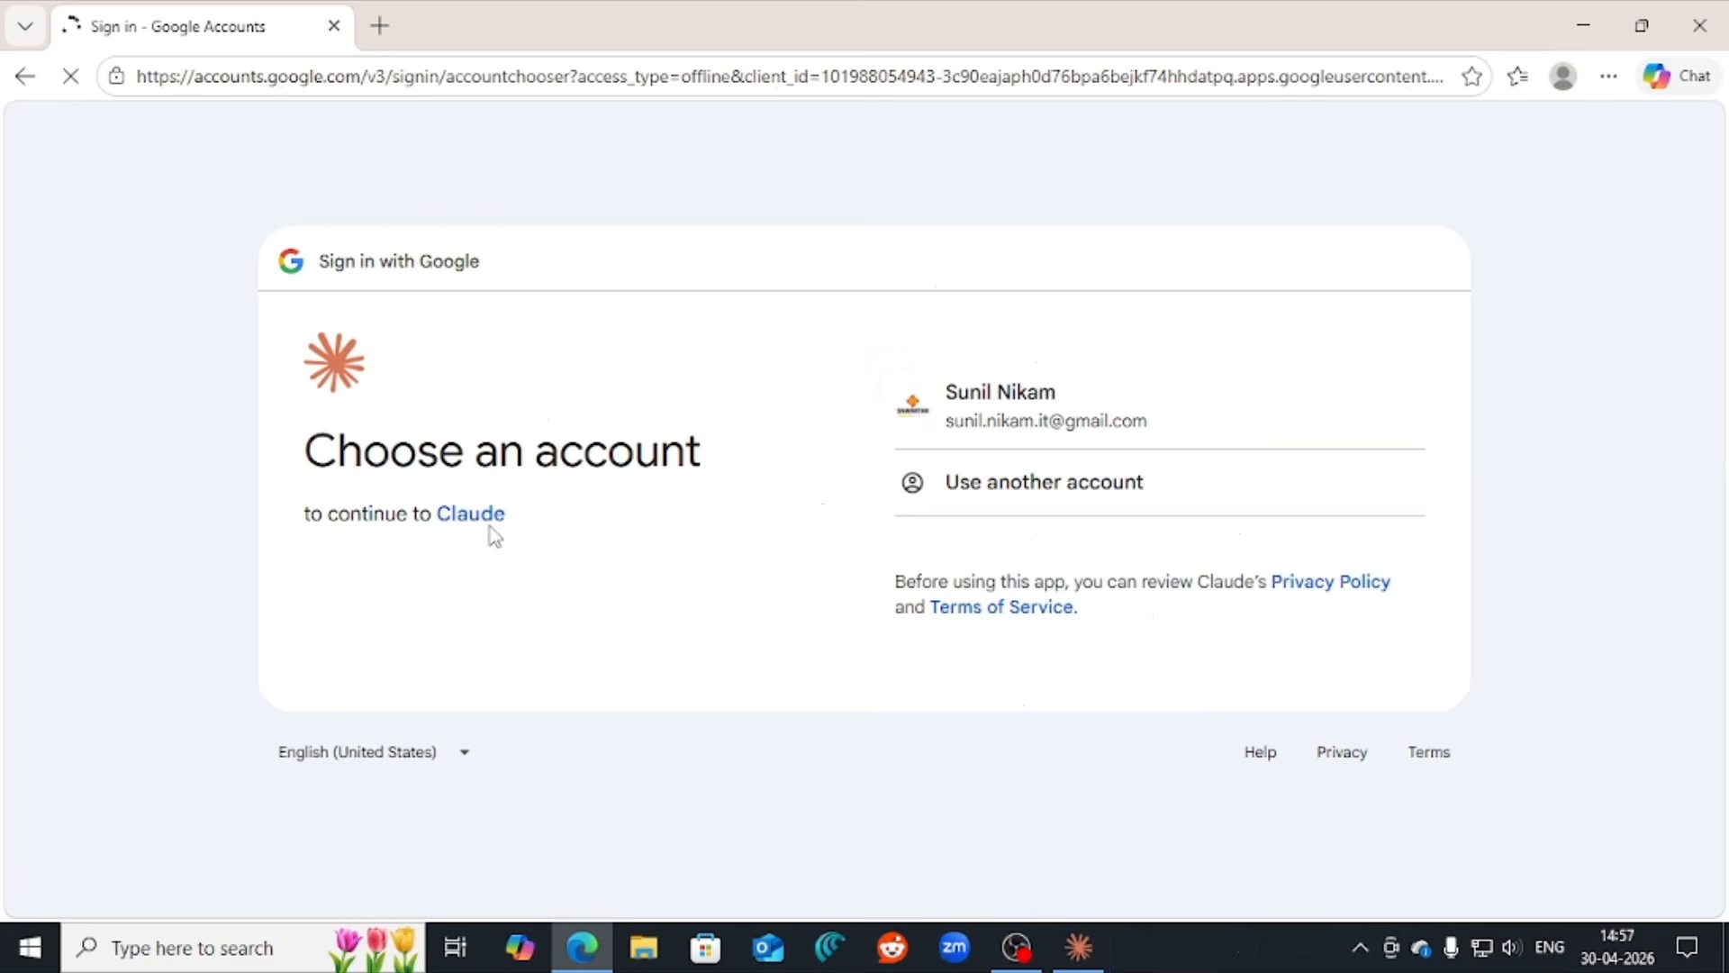
- Authorize Claude's Gmail access with the listed Google account, including managing drafts and sending emails, and return to the Claude desktop app
left_click(1052, 403)
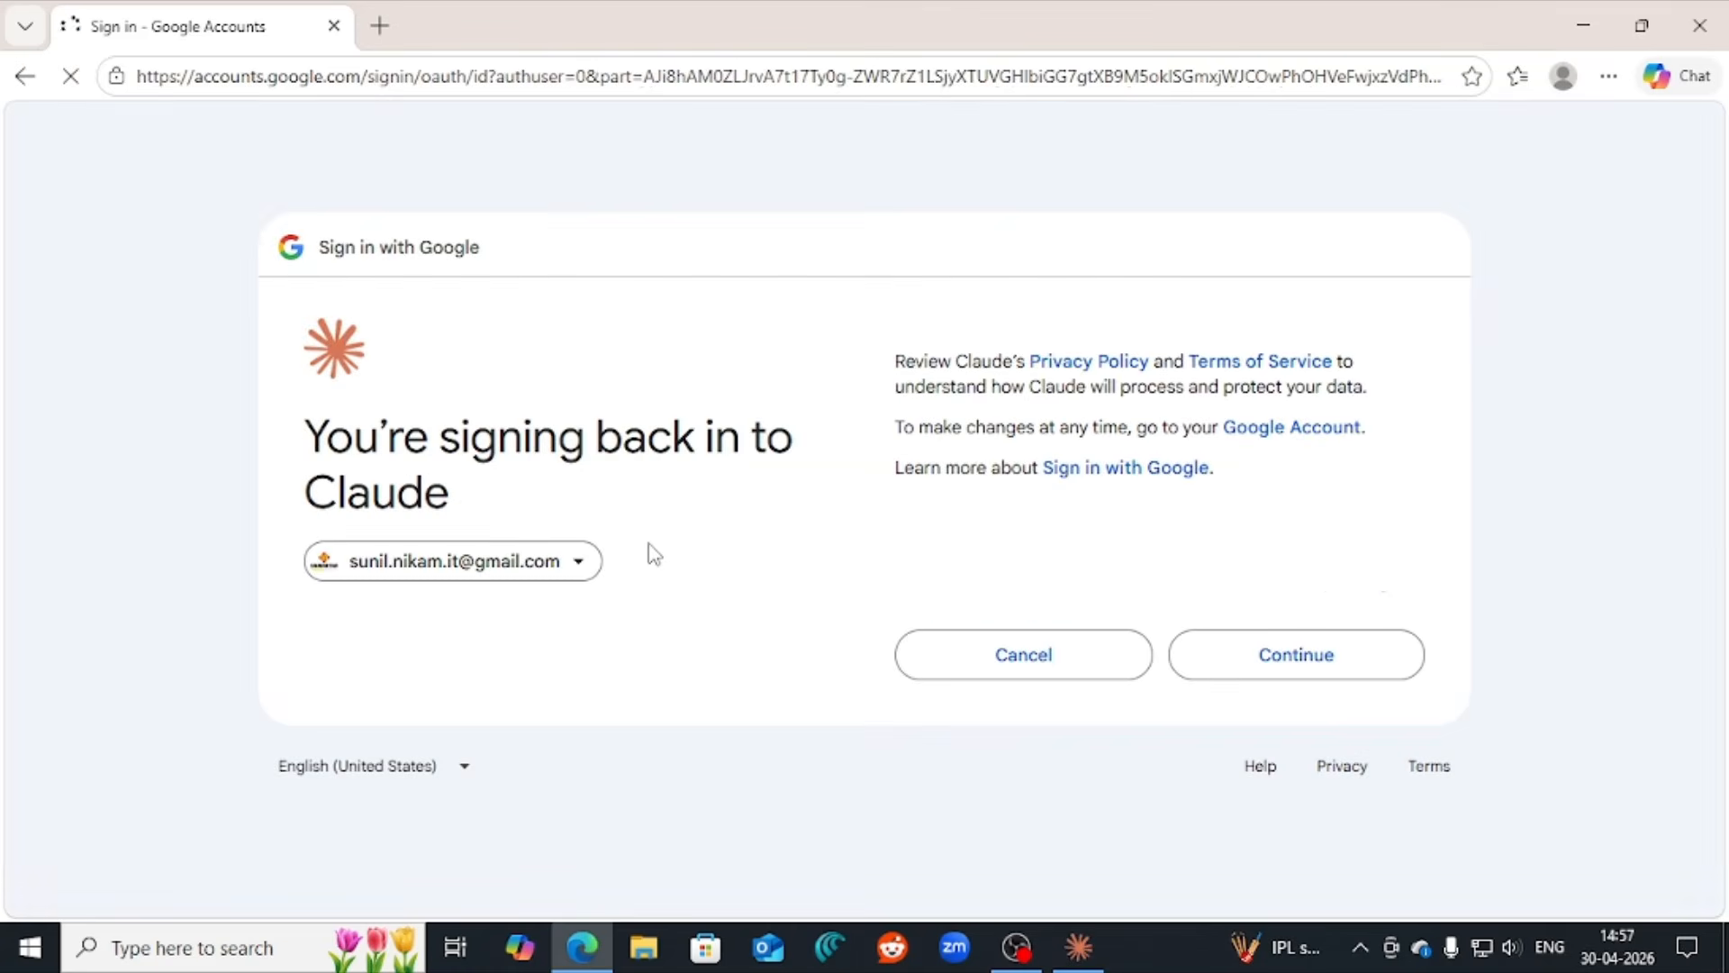
left_click(1290, 666)
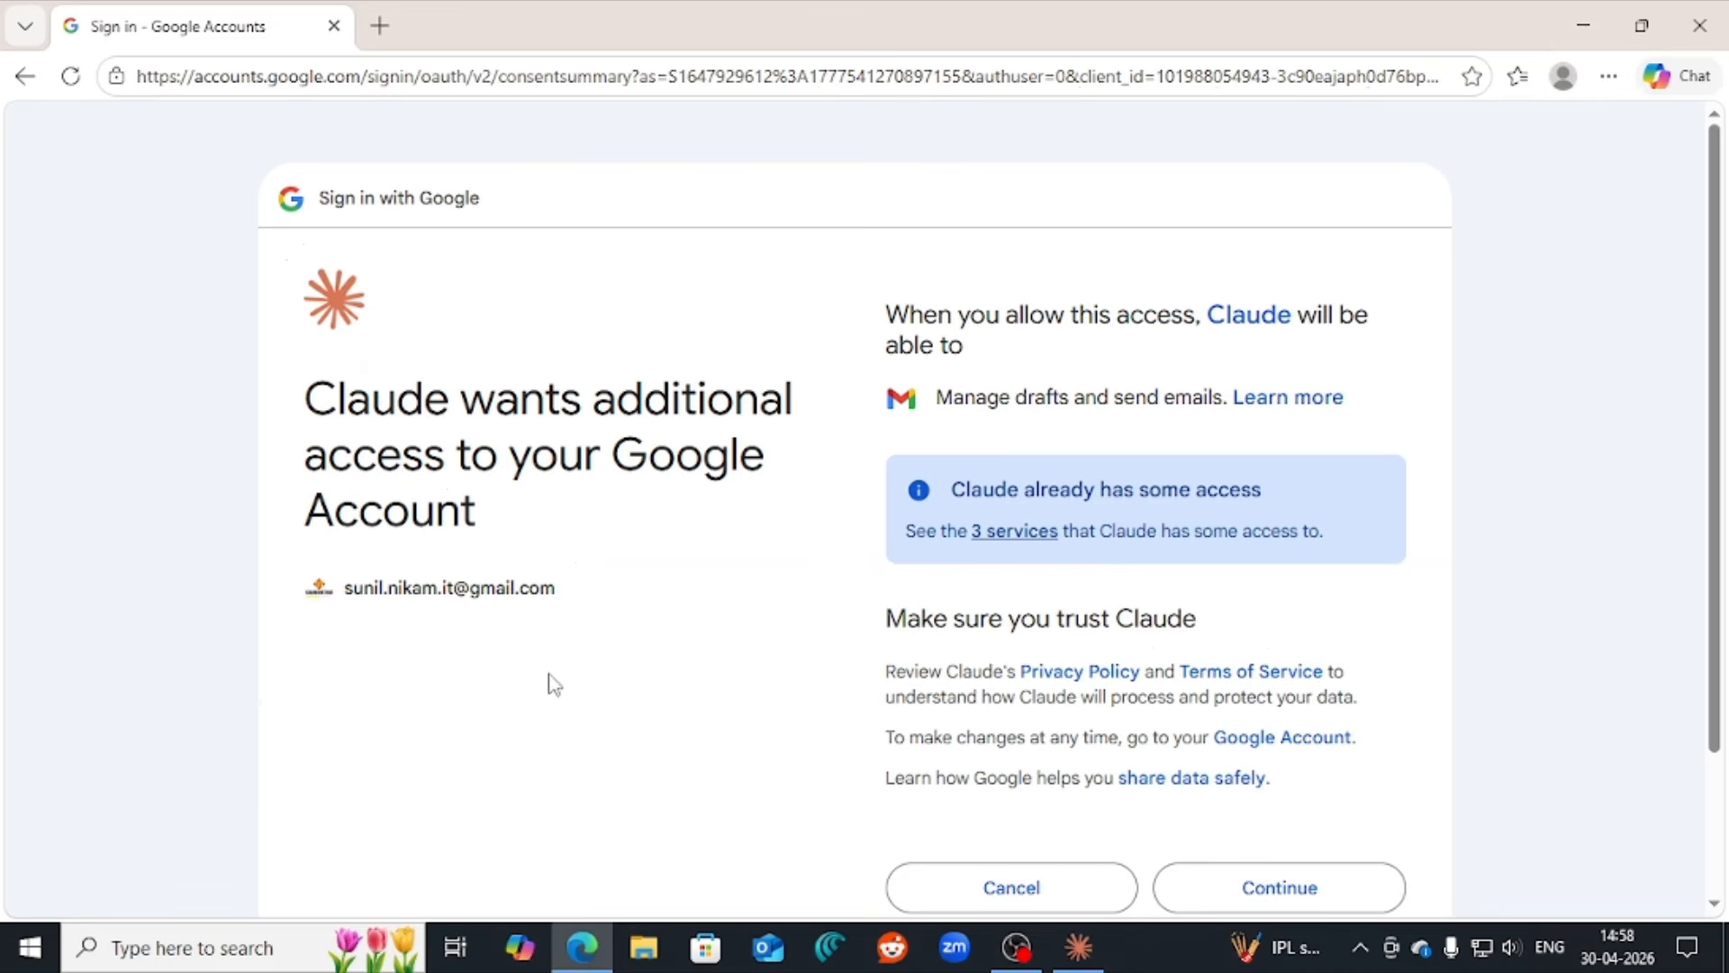
scroll(1278, 760, "down", 2)
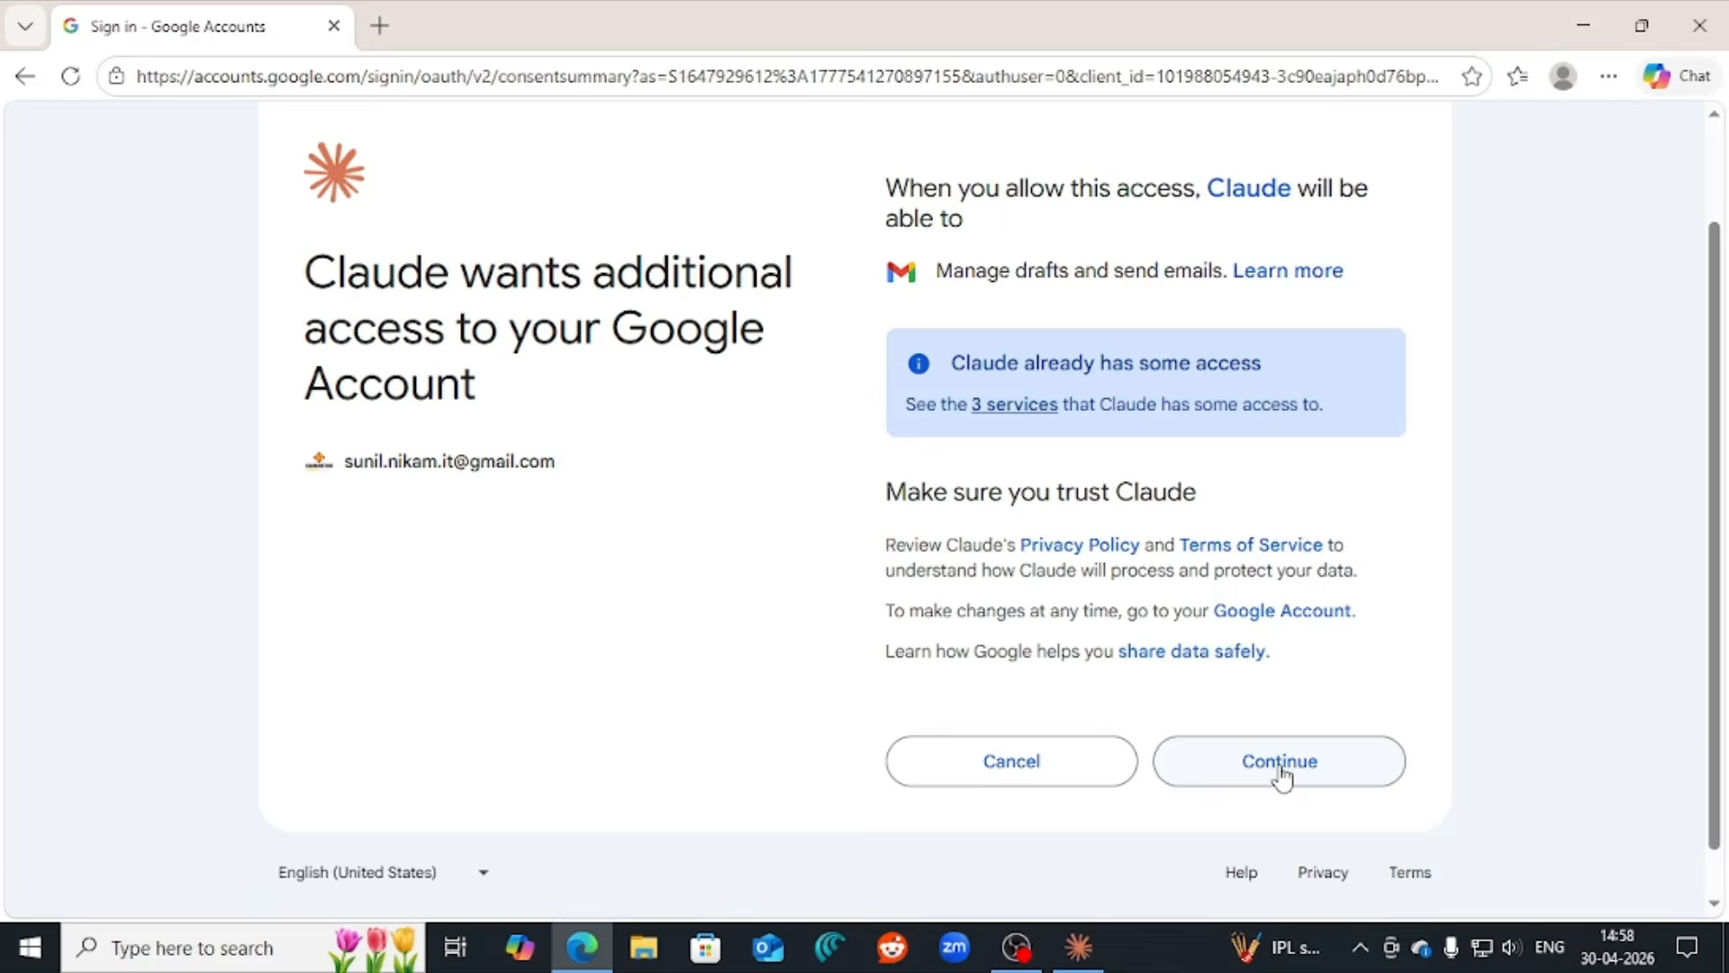
left_click(1280, 765)
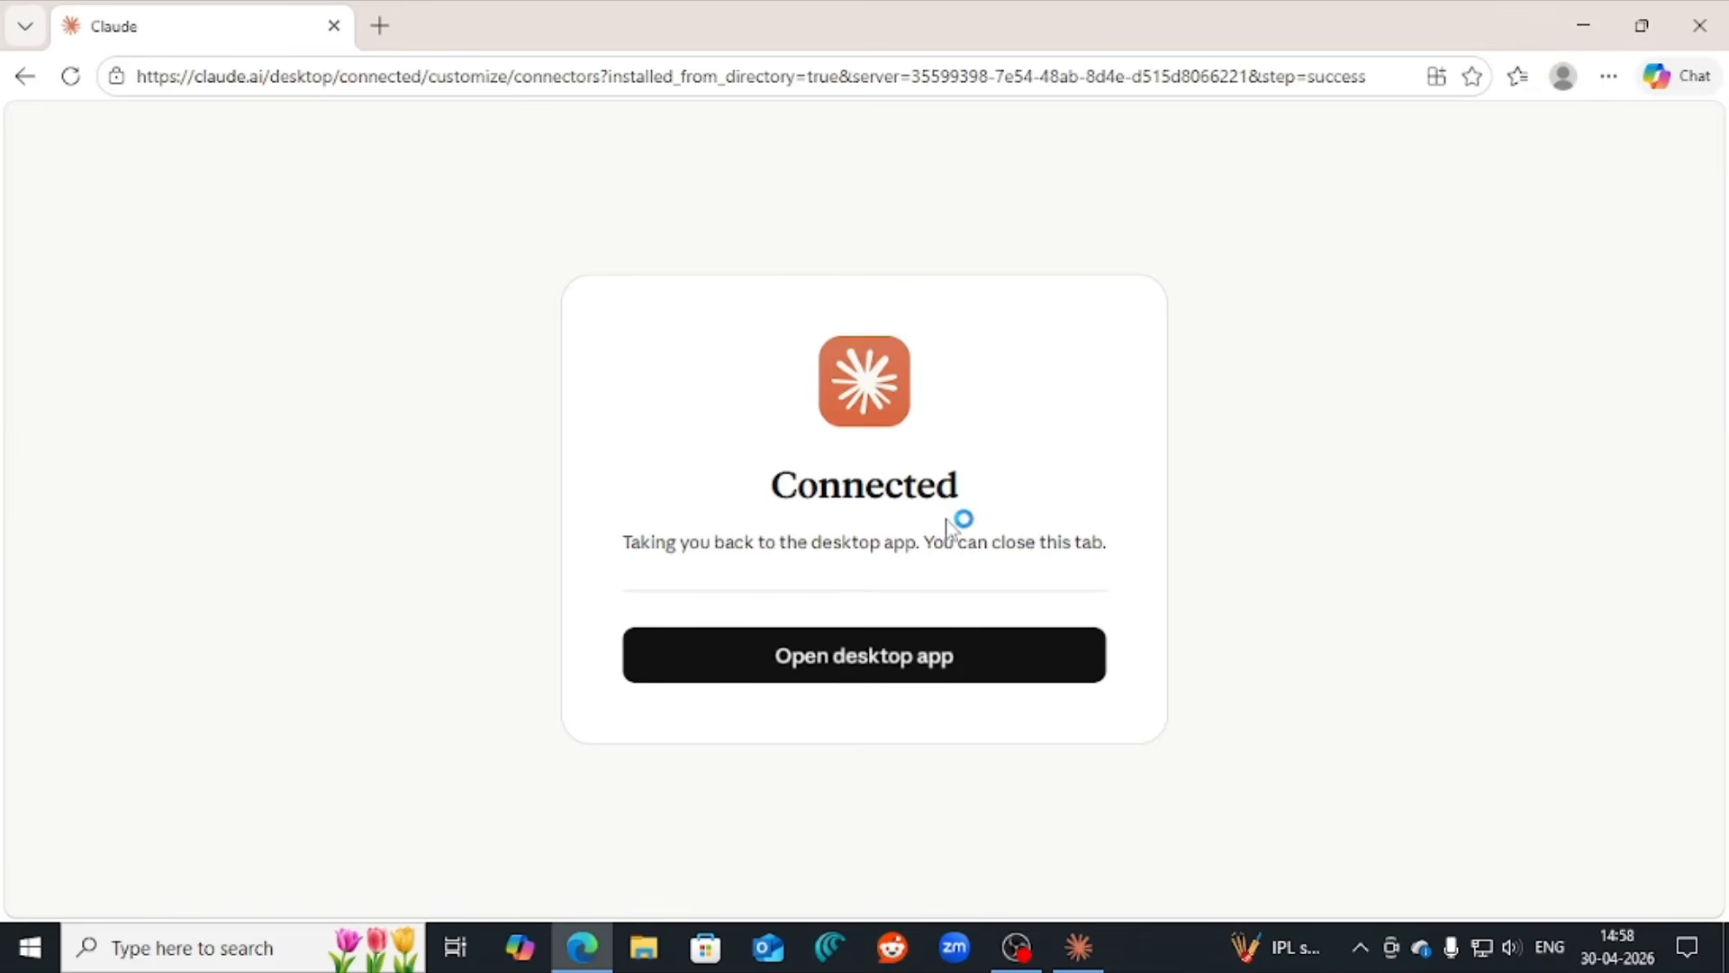
left_click(679, 660)
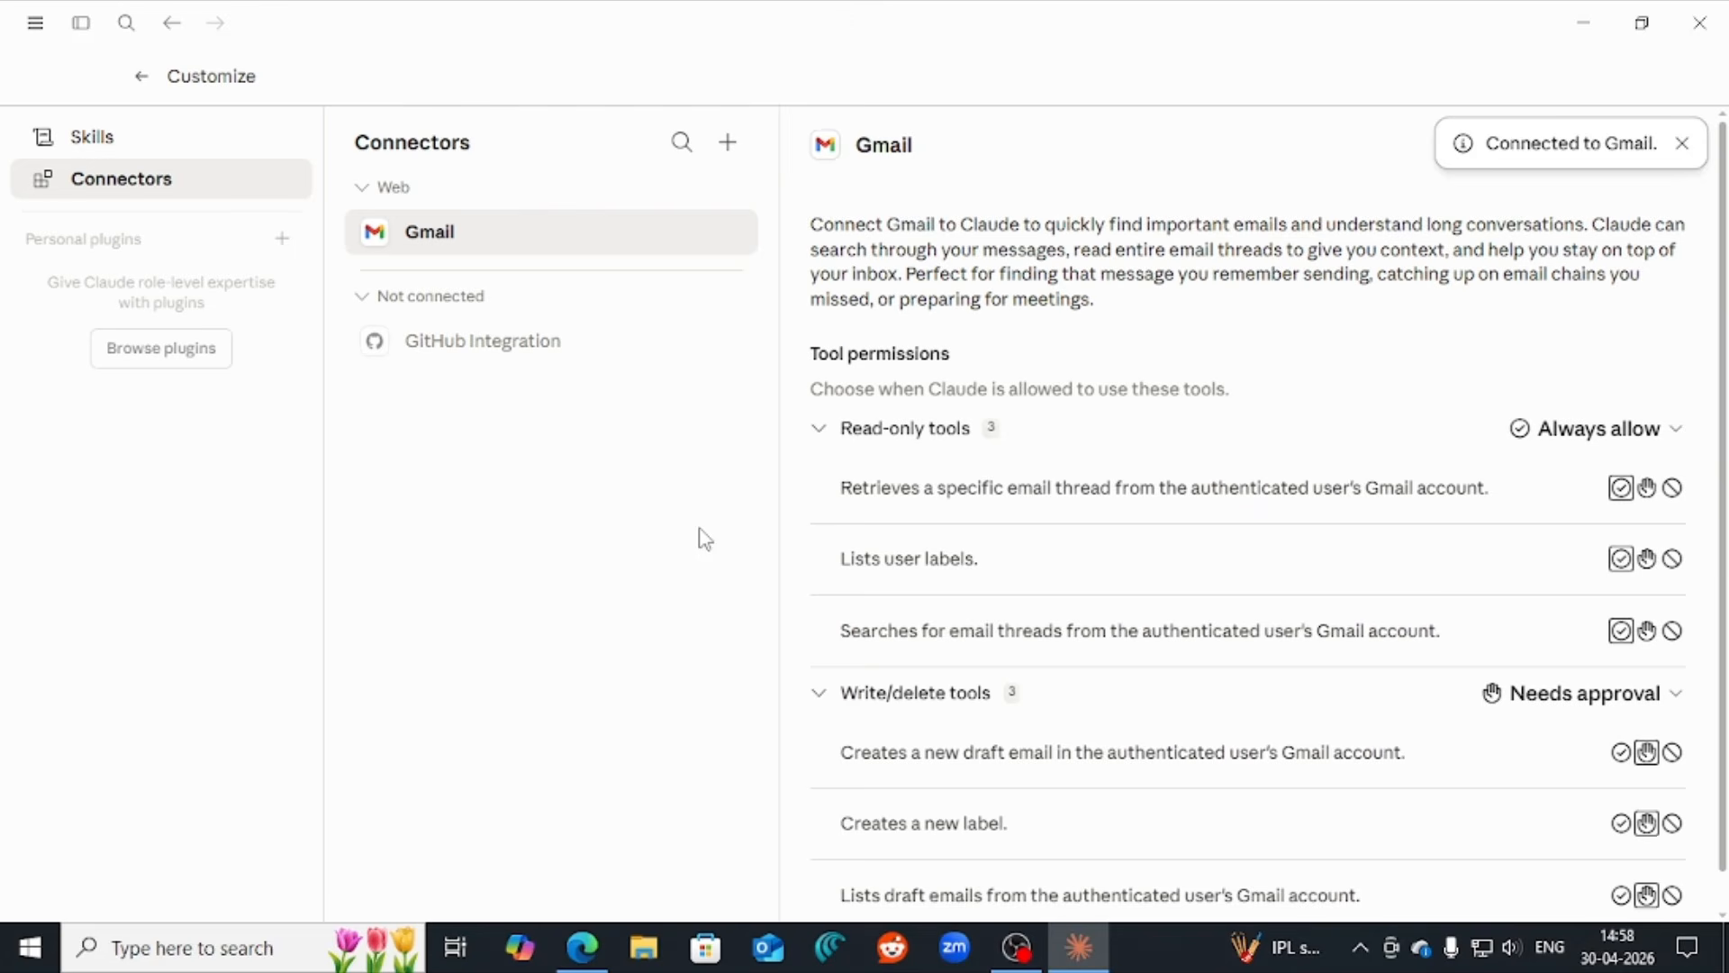
- Start a new chat, send the prompt "Summerize my inbox from gmail", and read through the reply
left_click(37, 27)
left_click(207, 104)
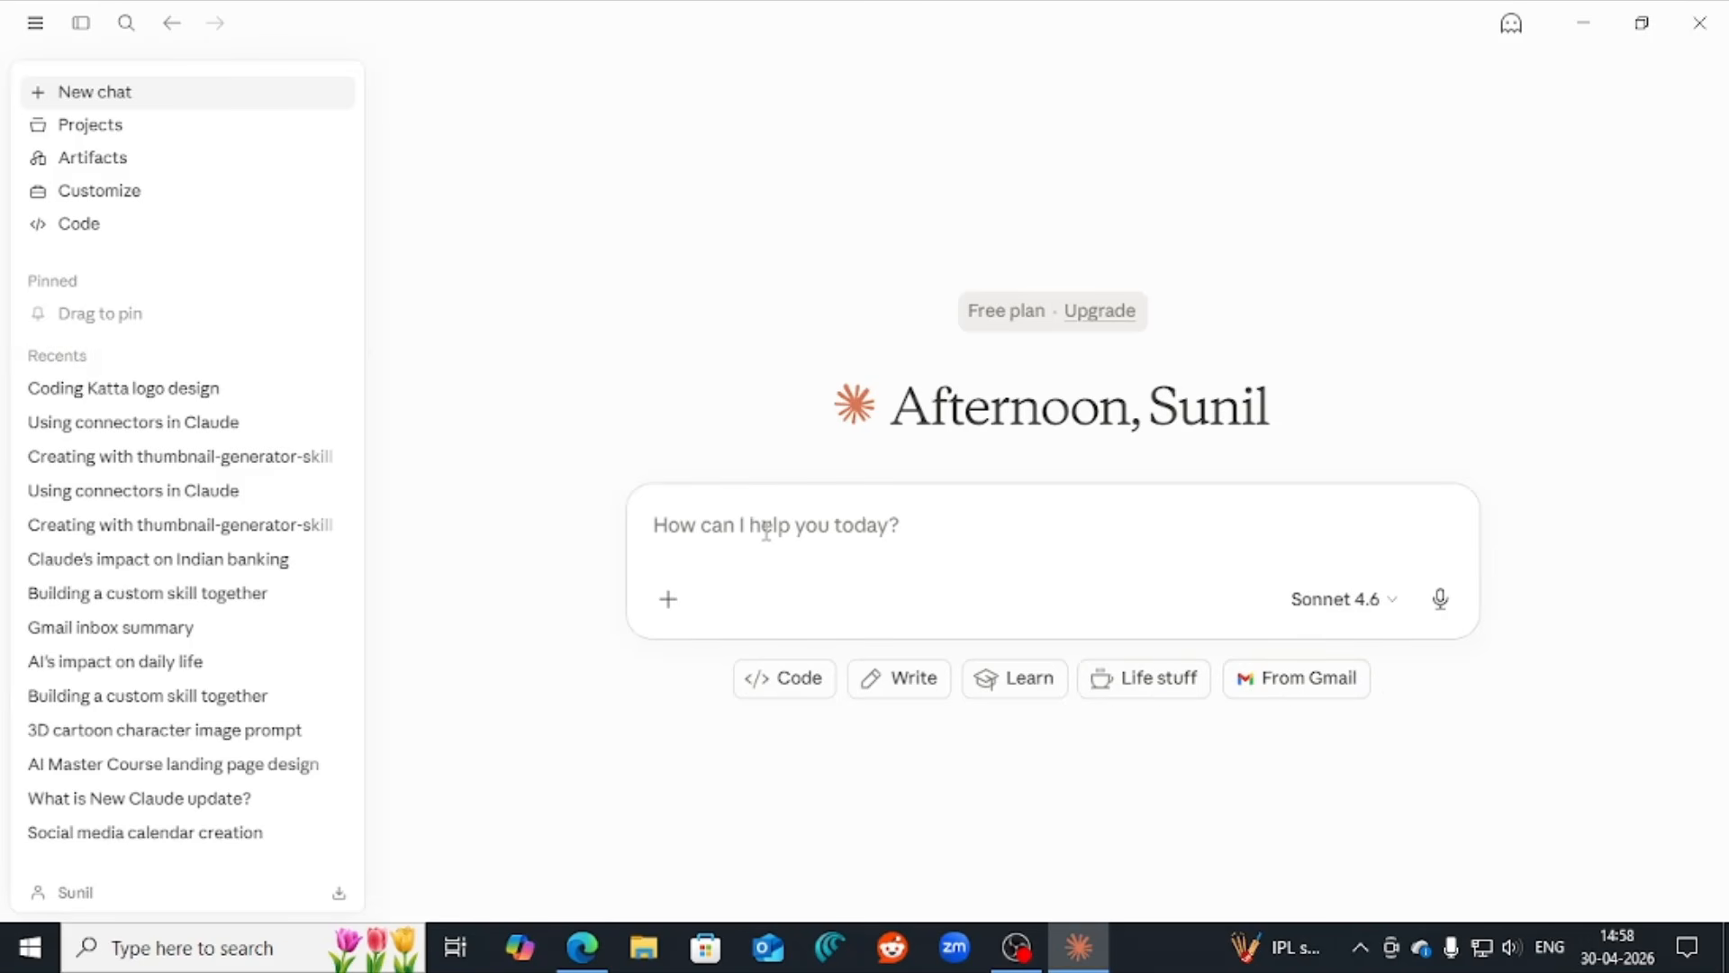
left_click(930, 525)
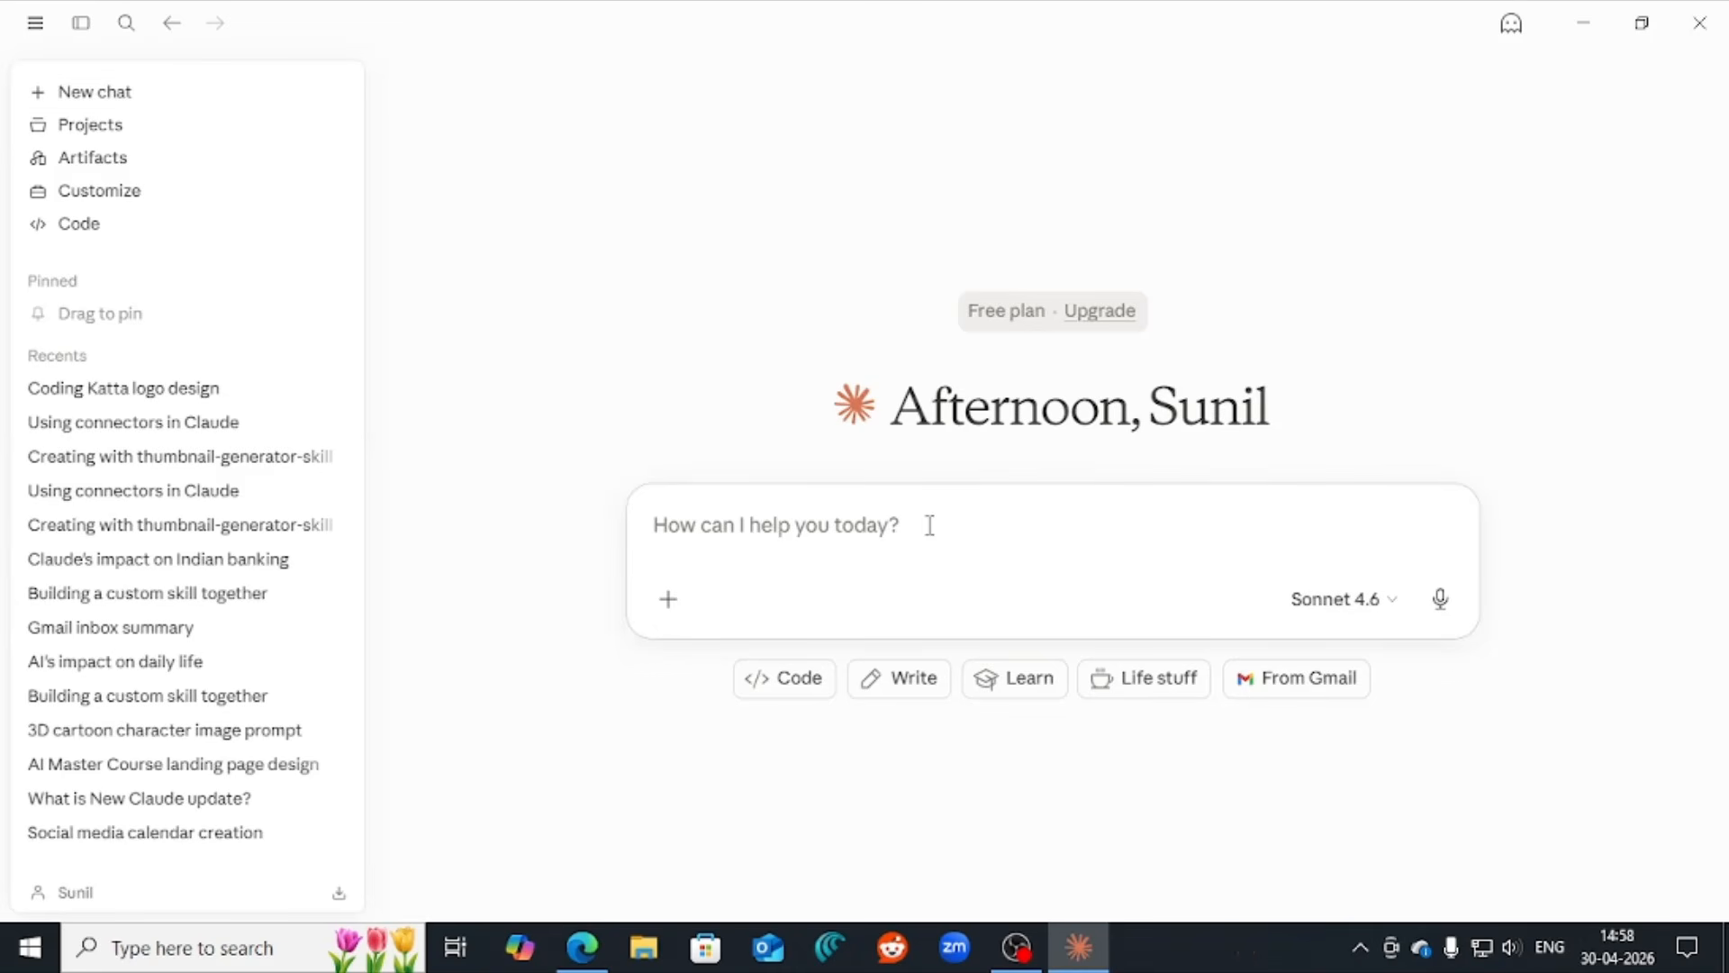
type("Summerize ")
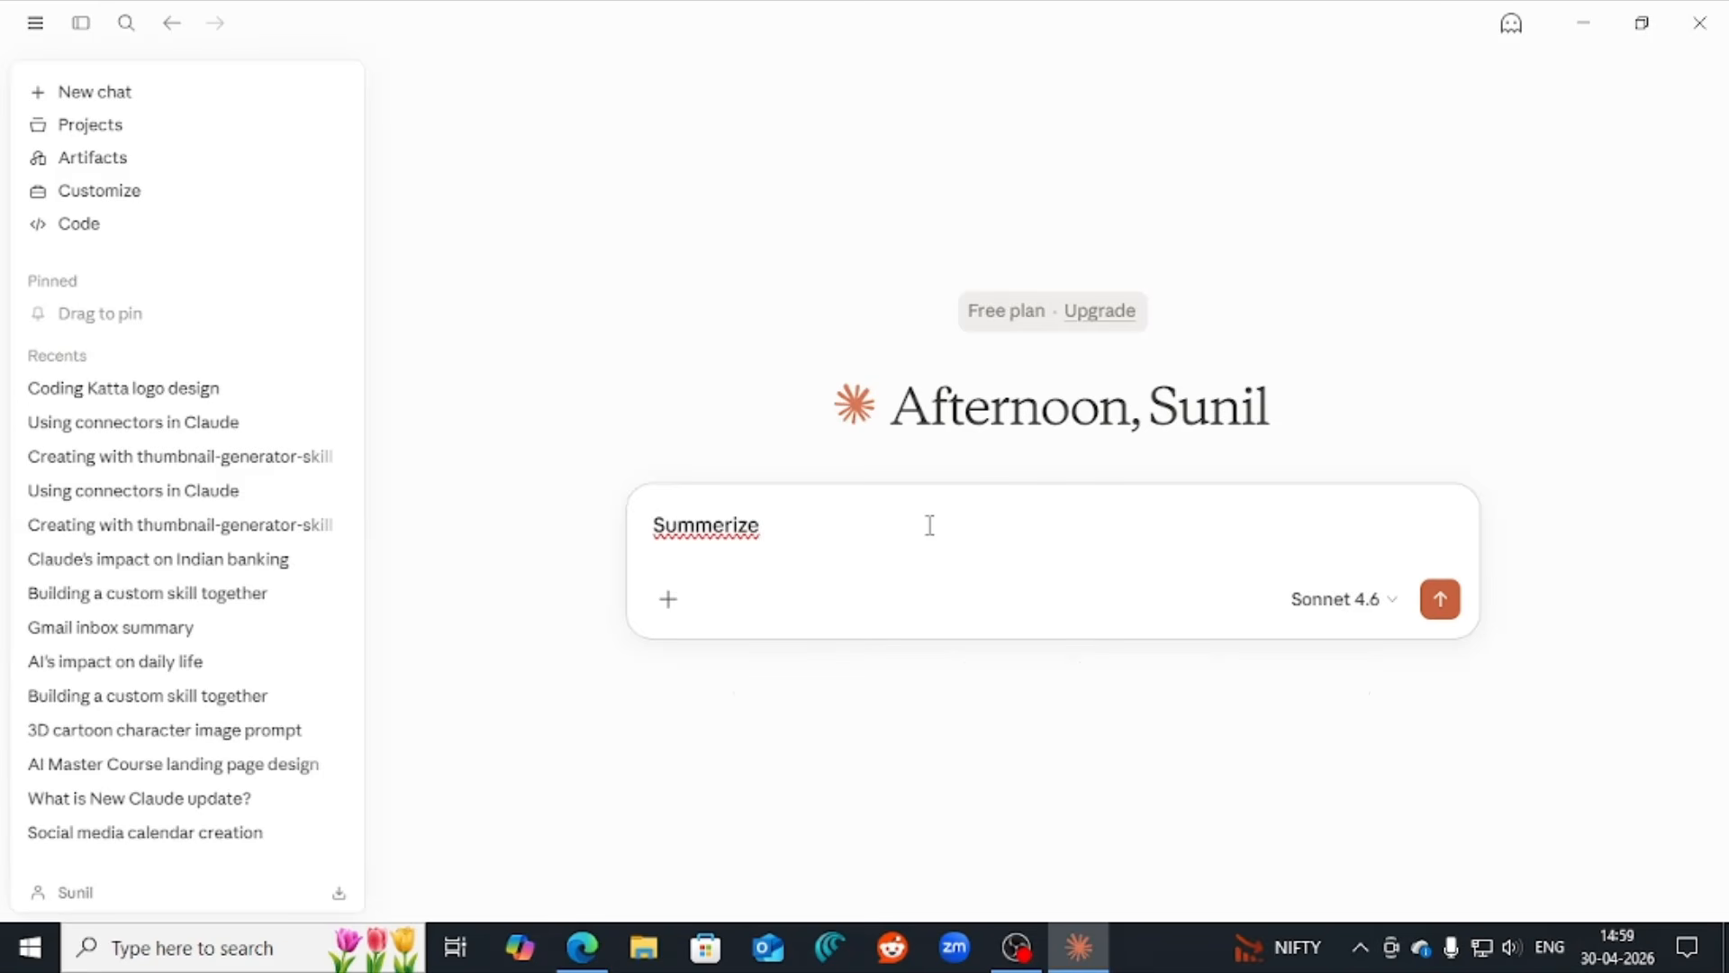
type("my inbox from ")
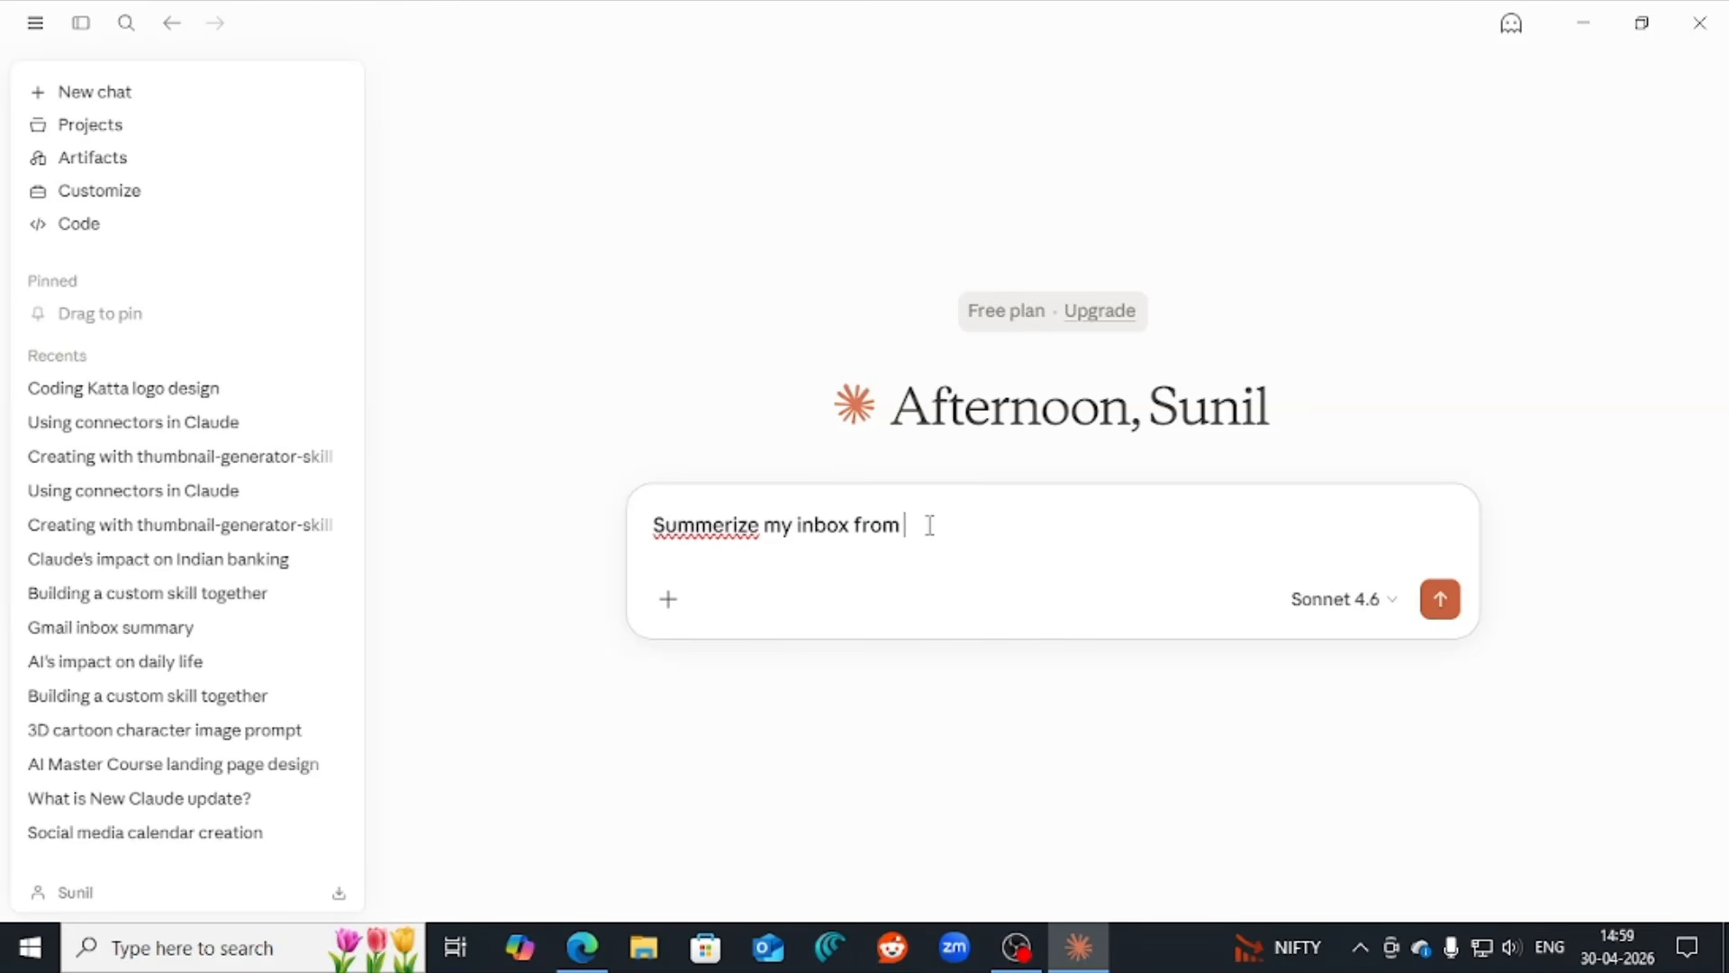
type("gmail")
left_click(1441, 602)
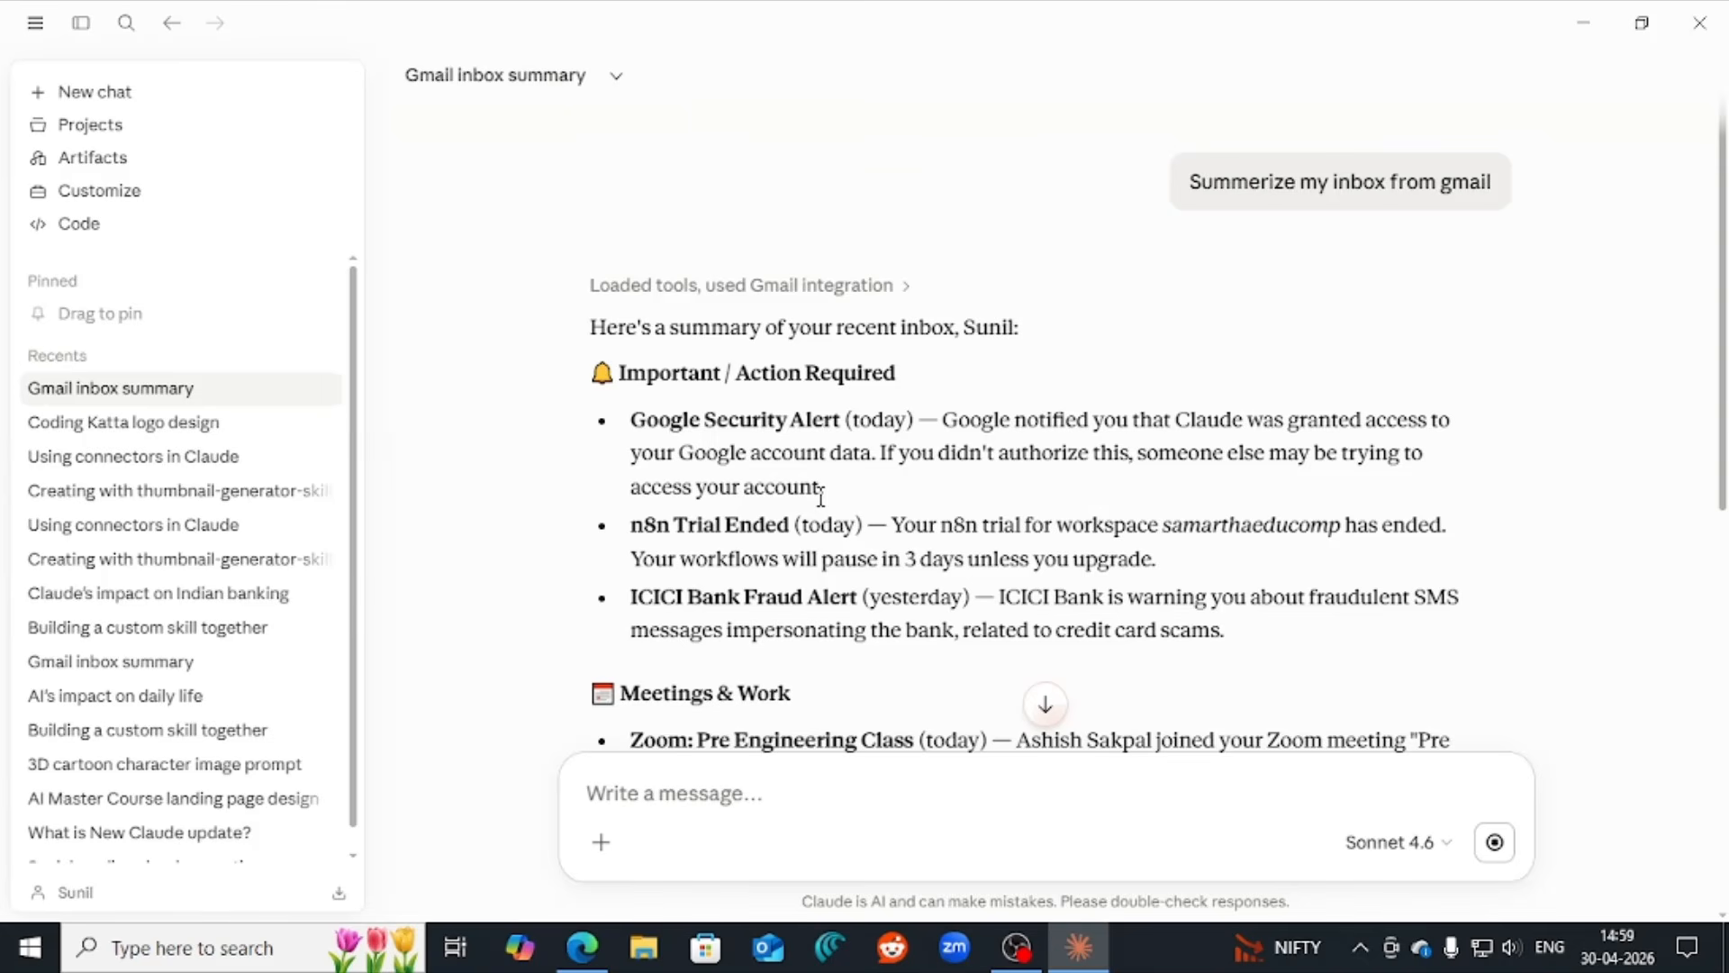
scroll(661, 428, "down", 1)
scroll(661, 428, "down", 10)
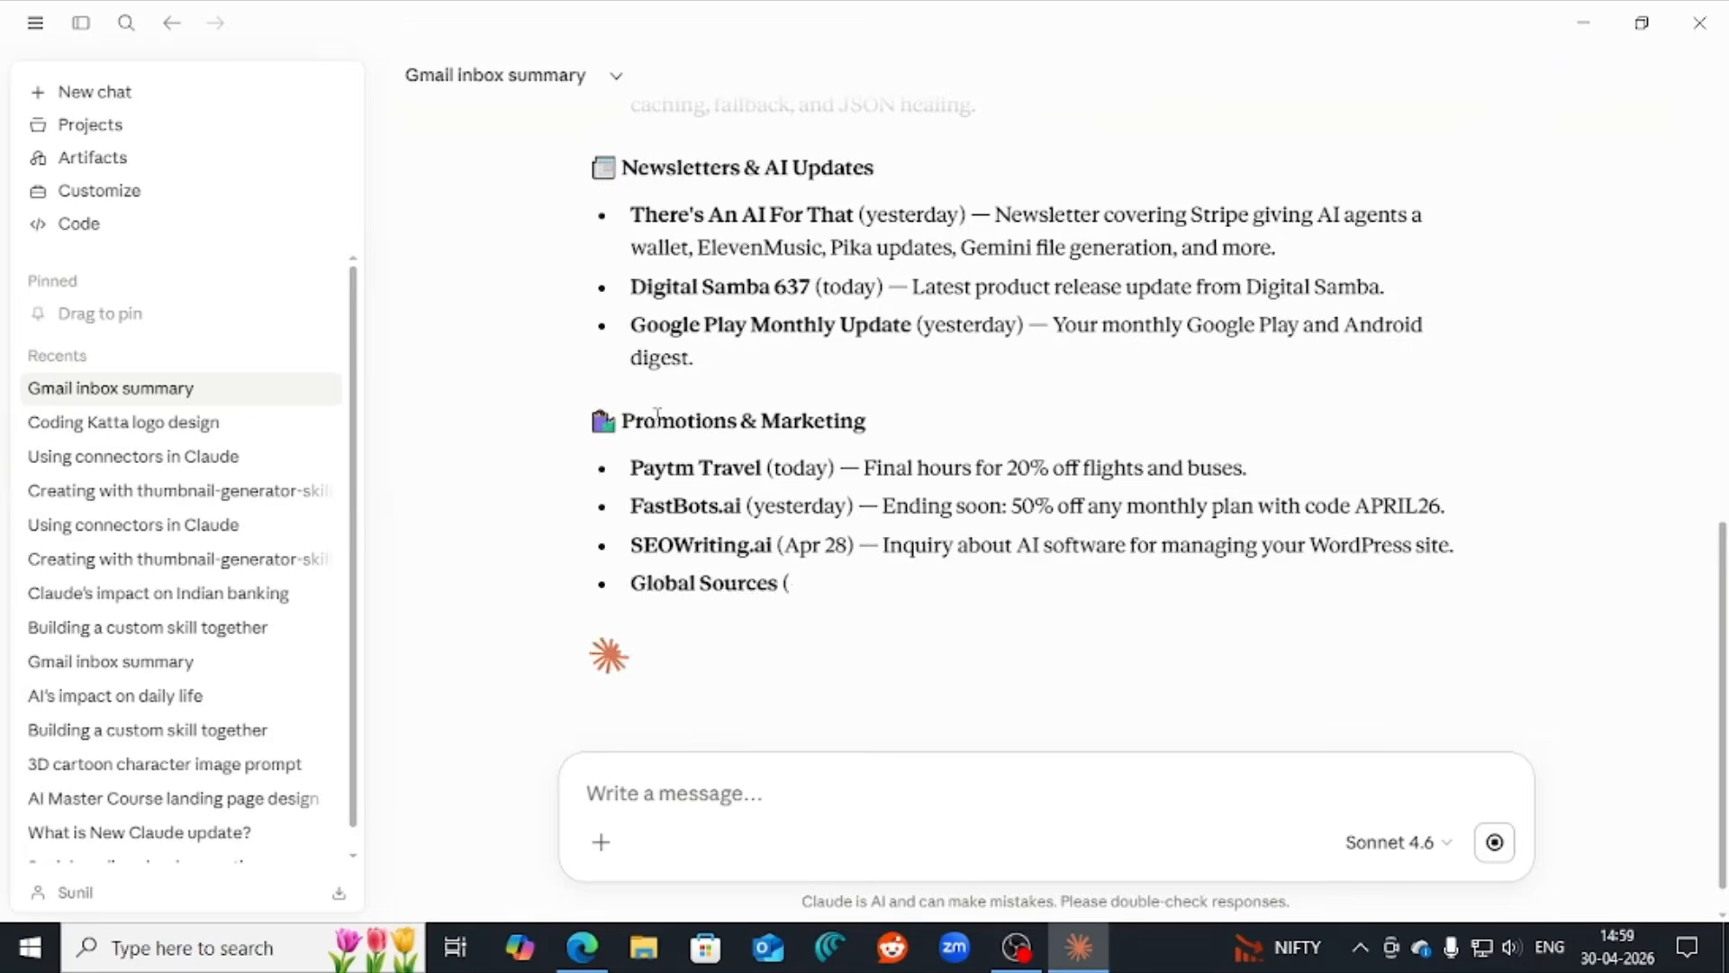
- Read through the whole Gmail inbox summary, from the important alerts to the social notifications and closing remarks
scroll(657, 417, "up", 15)
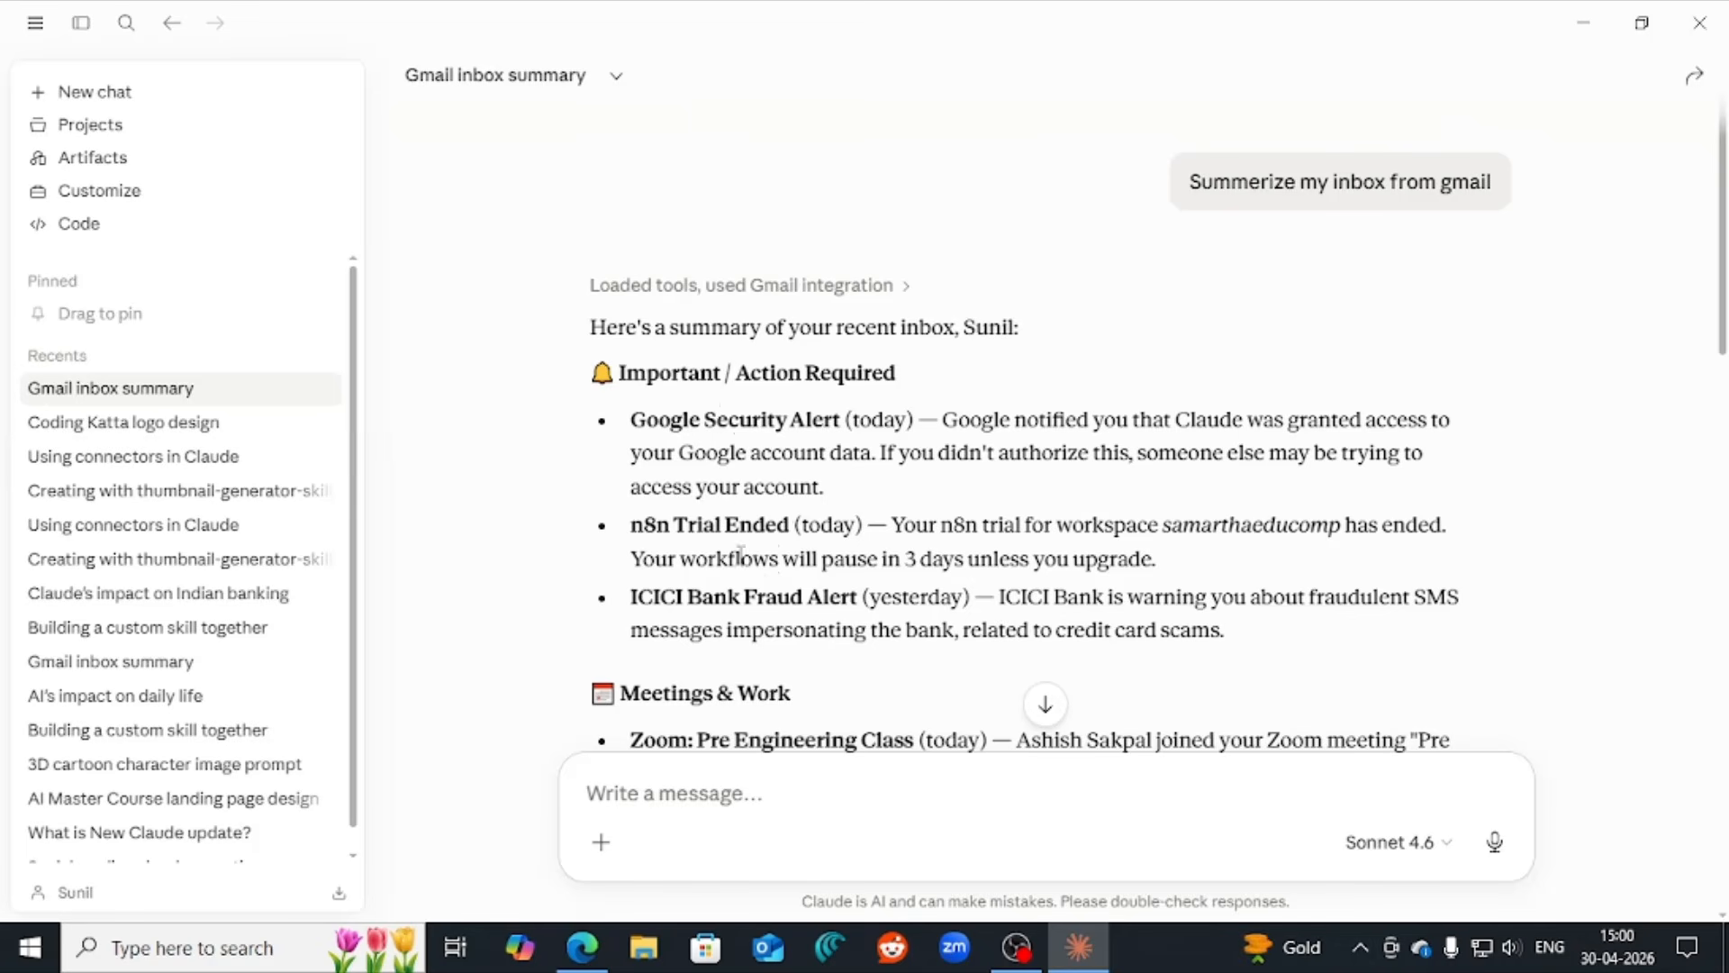
scroll(744, 550, "down", 3)
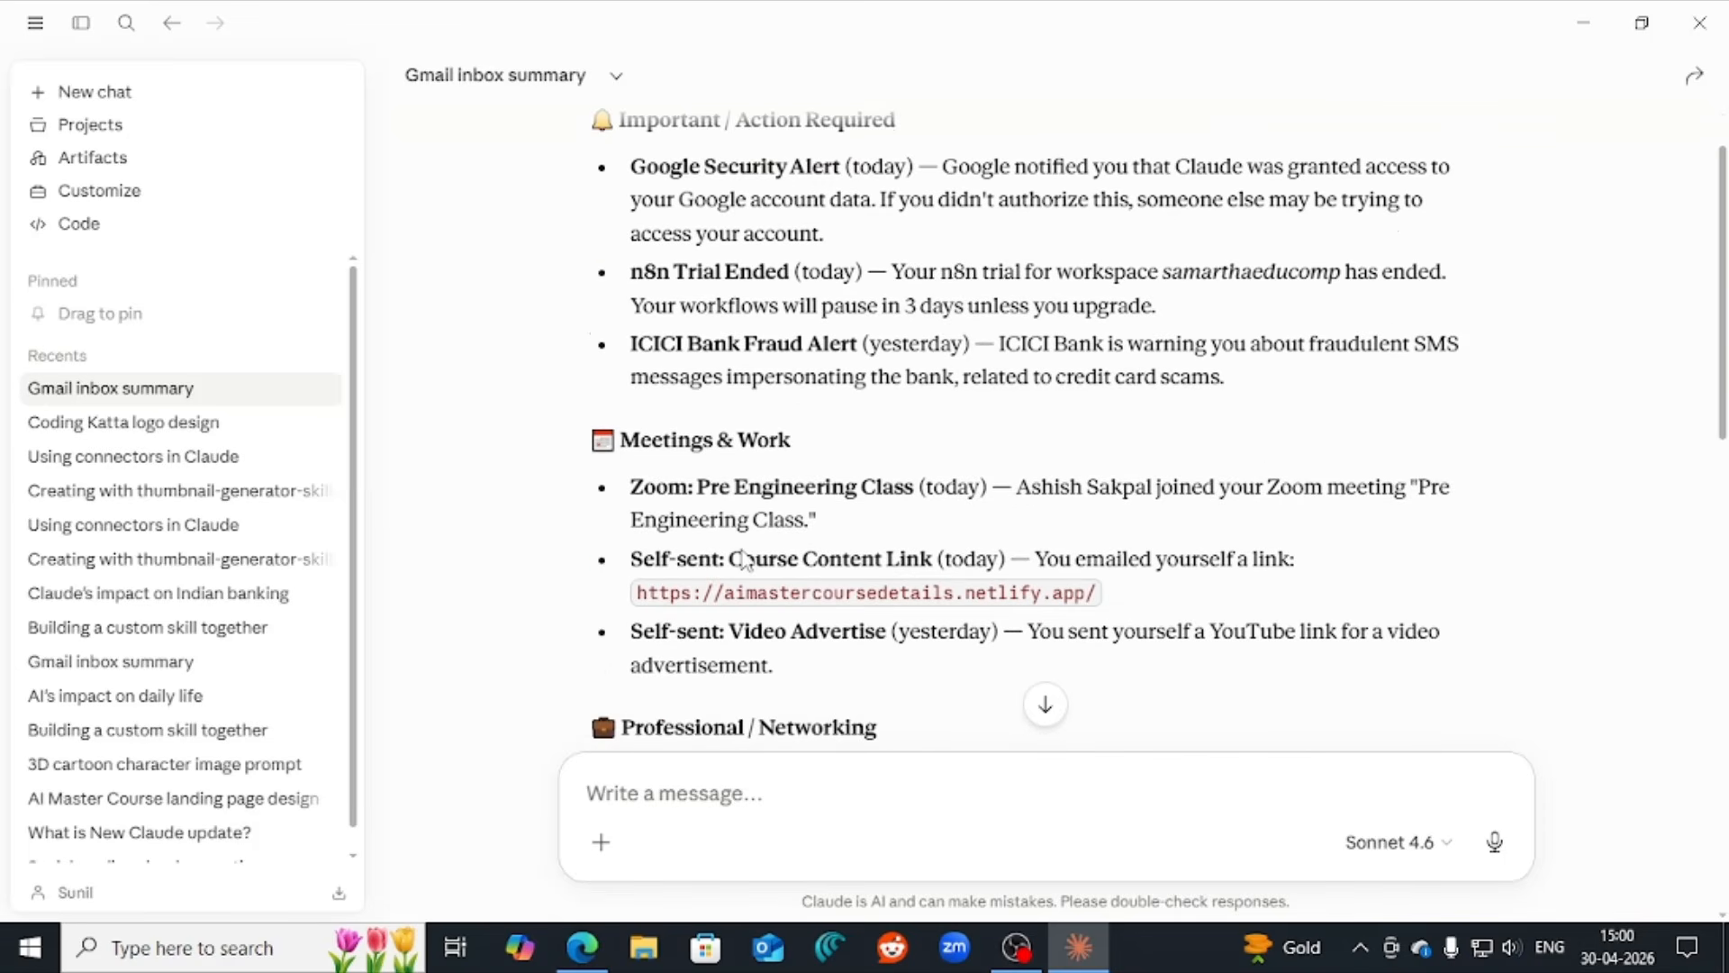
scroll(752, 477, "down", 3)
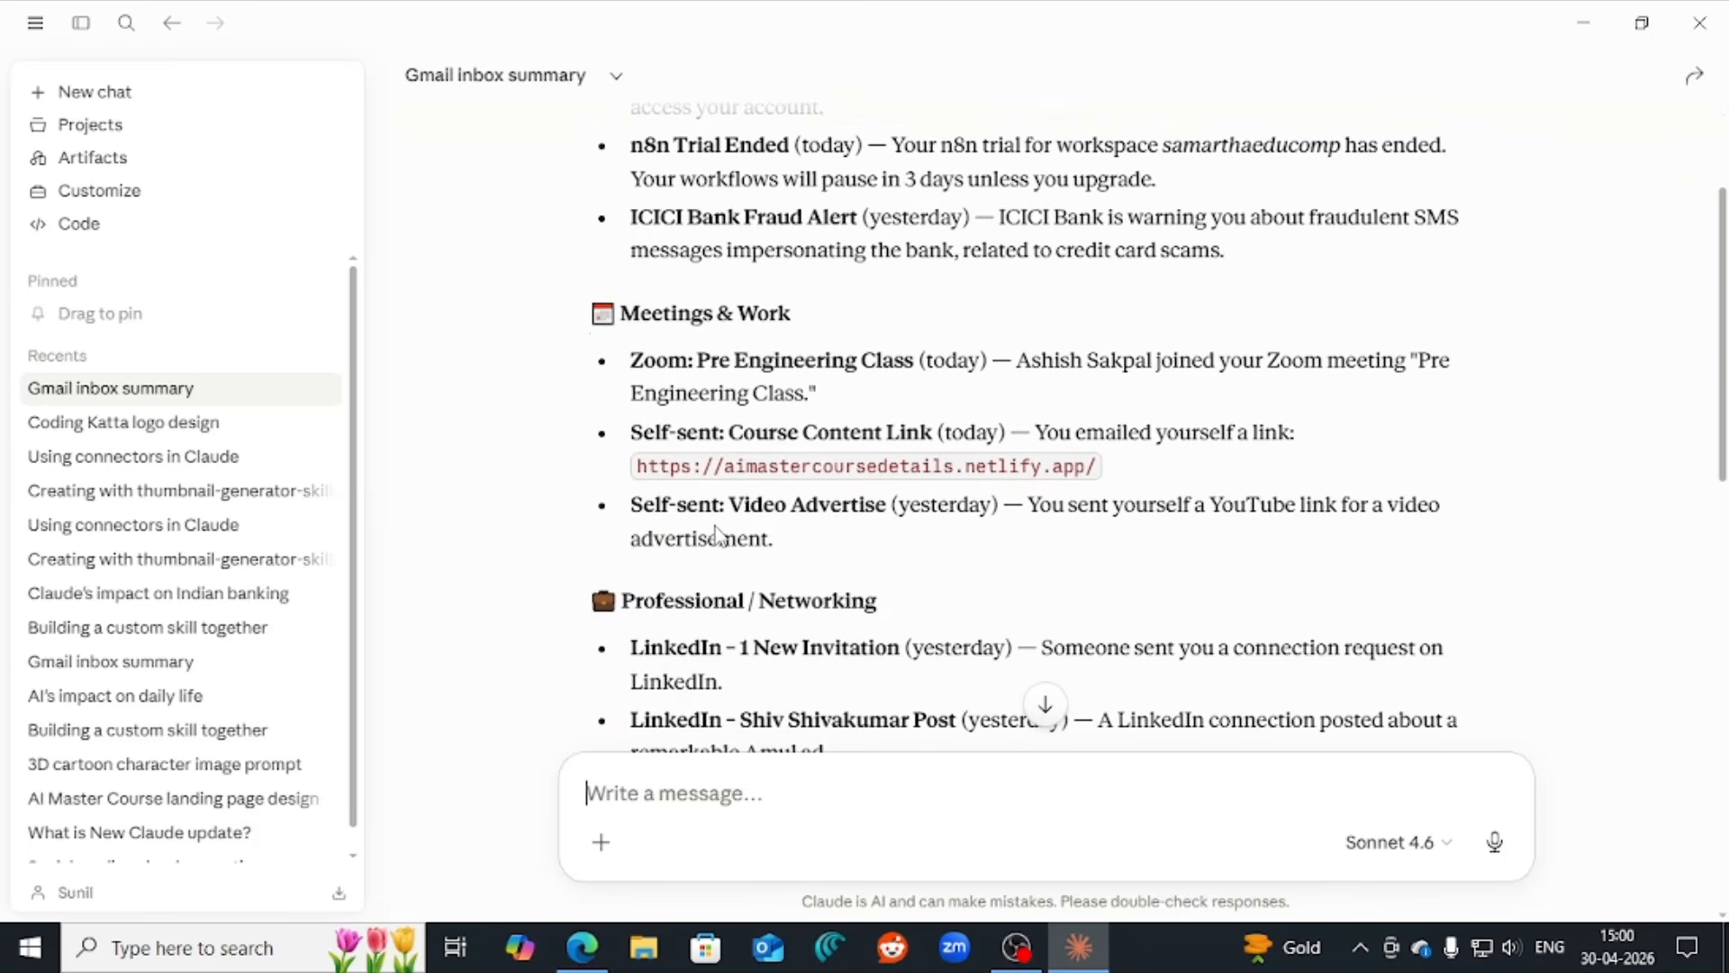
scroll(716, 532, "down", 3)
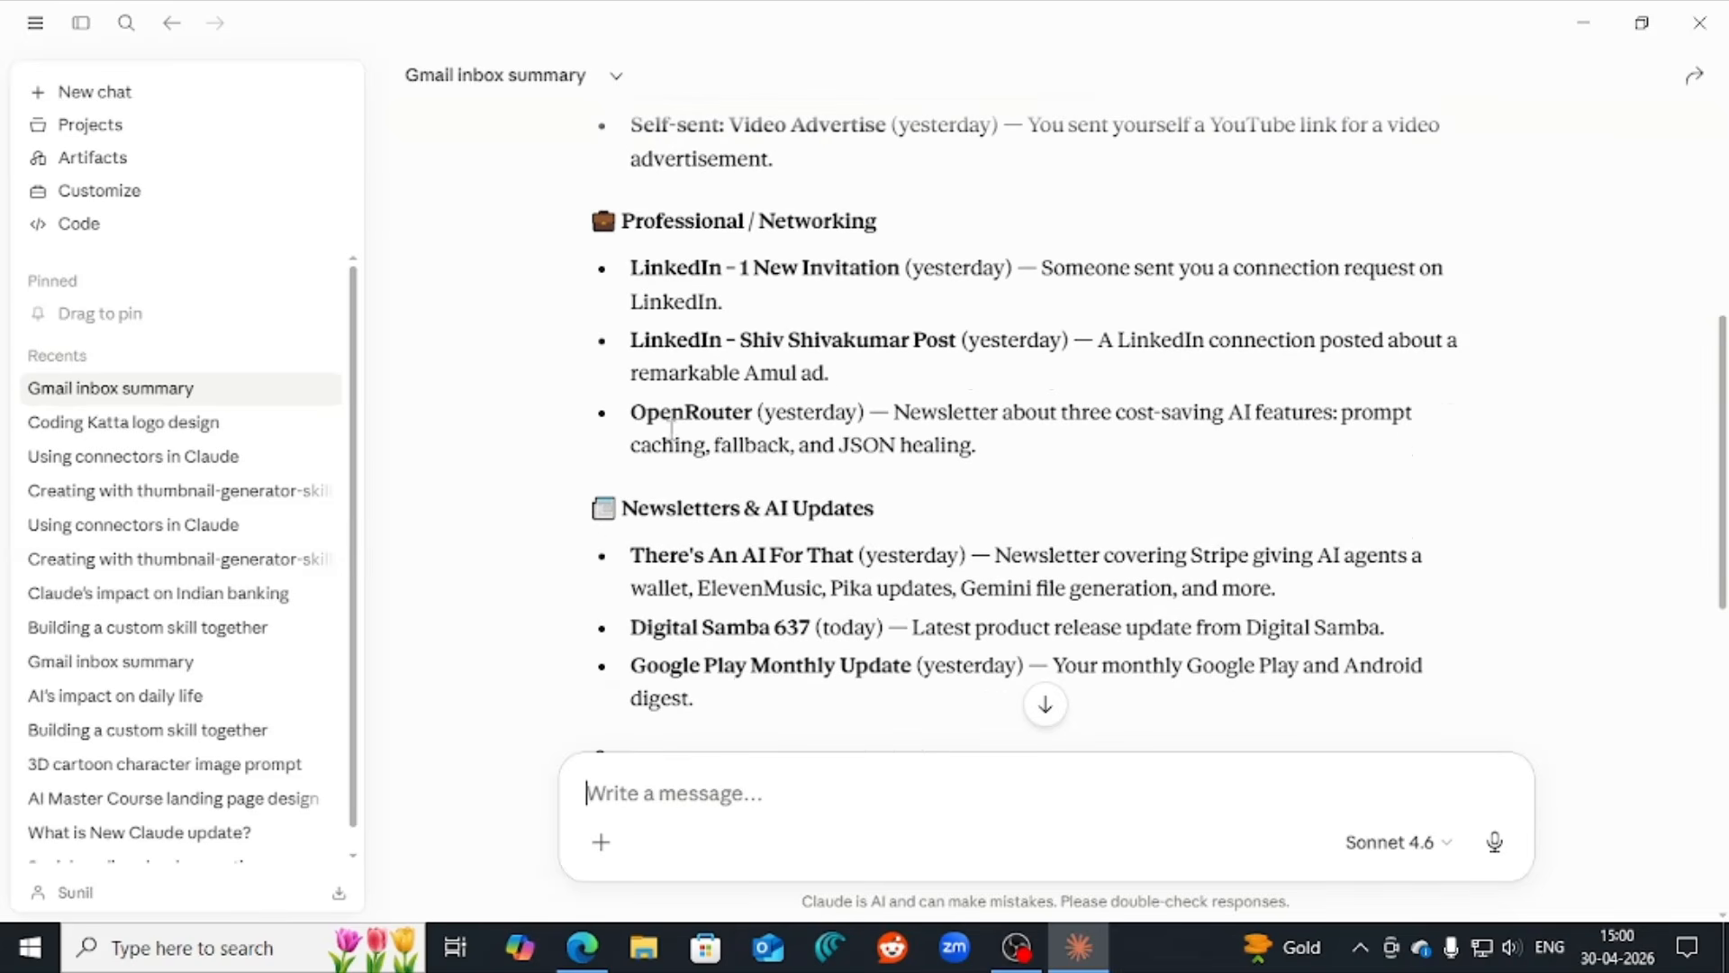
scroll(672, 443, "down", 2)
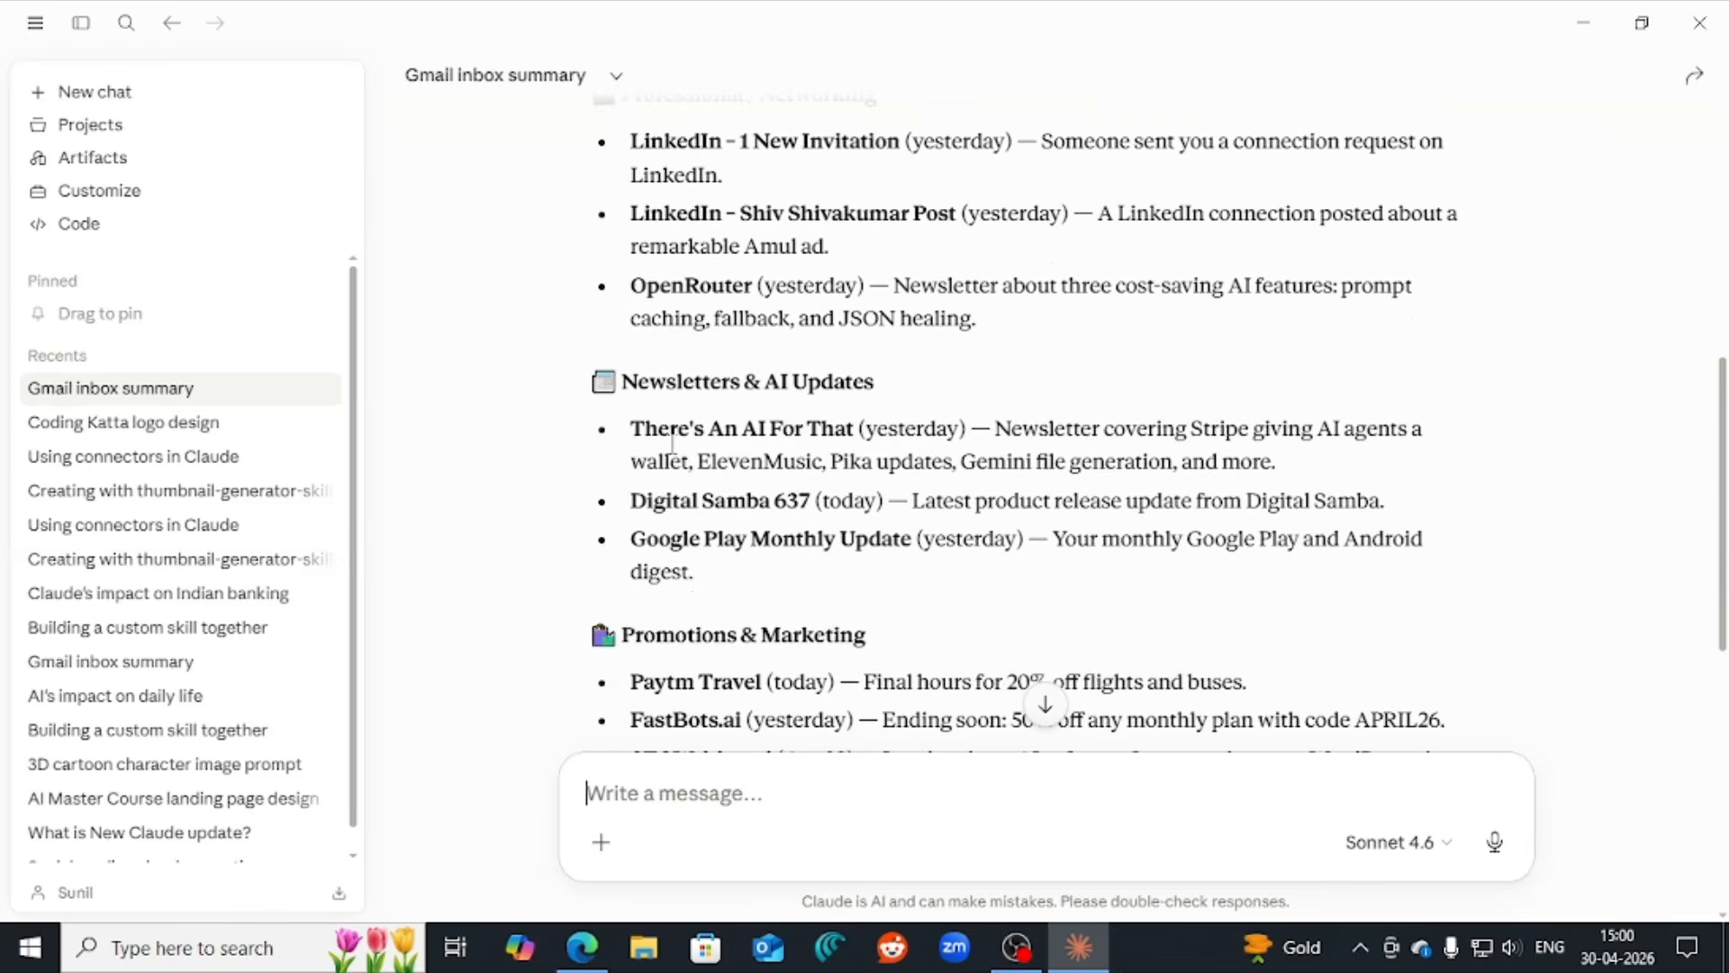
scroll(672, 444, "down", 2)
scroll(672, 443, "down", 1)
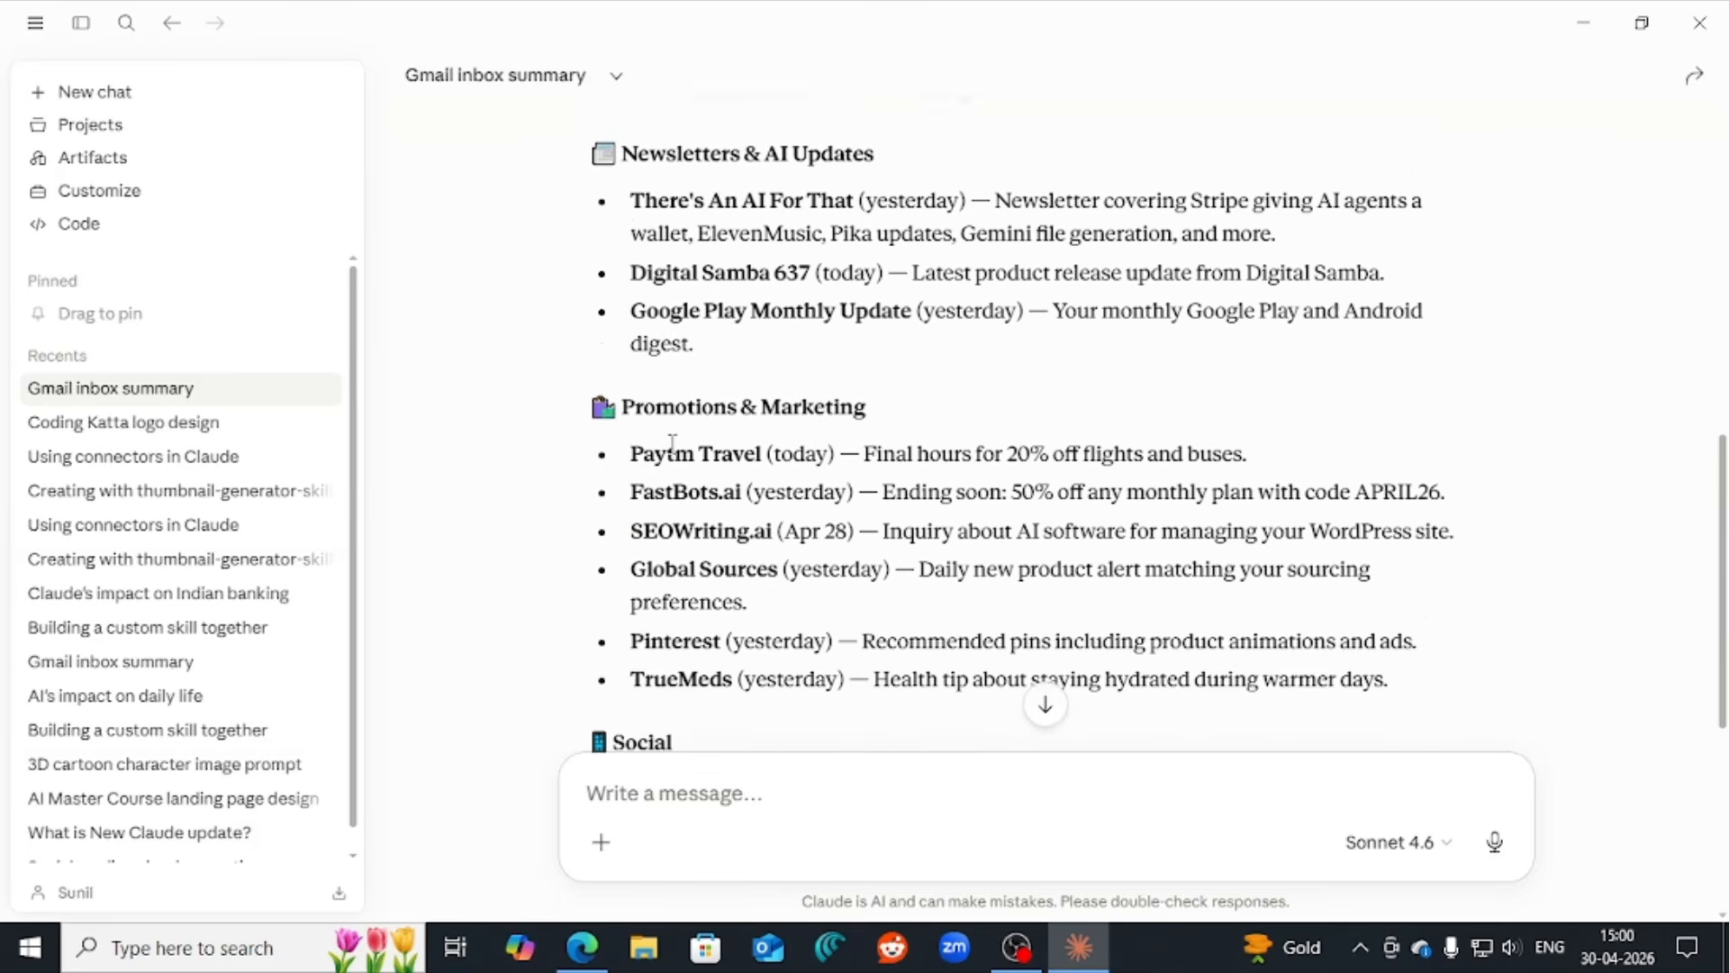
scroll(672, 443, "down", 1)
scroll(672, 441, "down", 3)
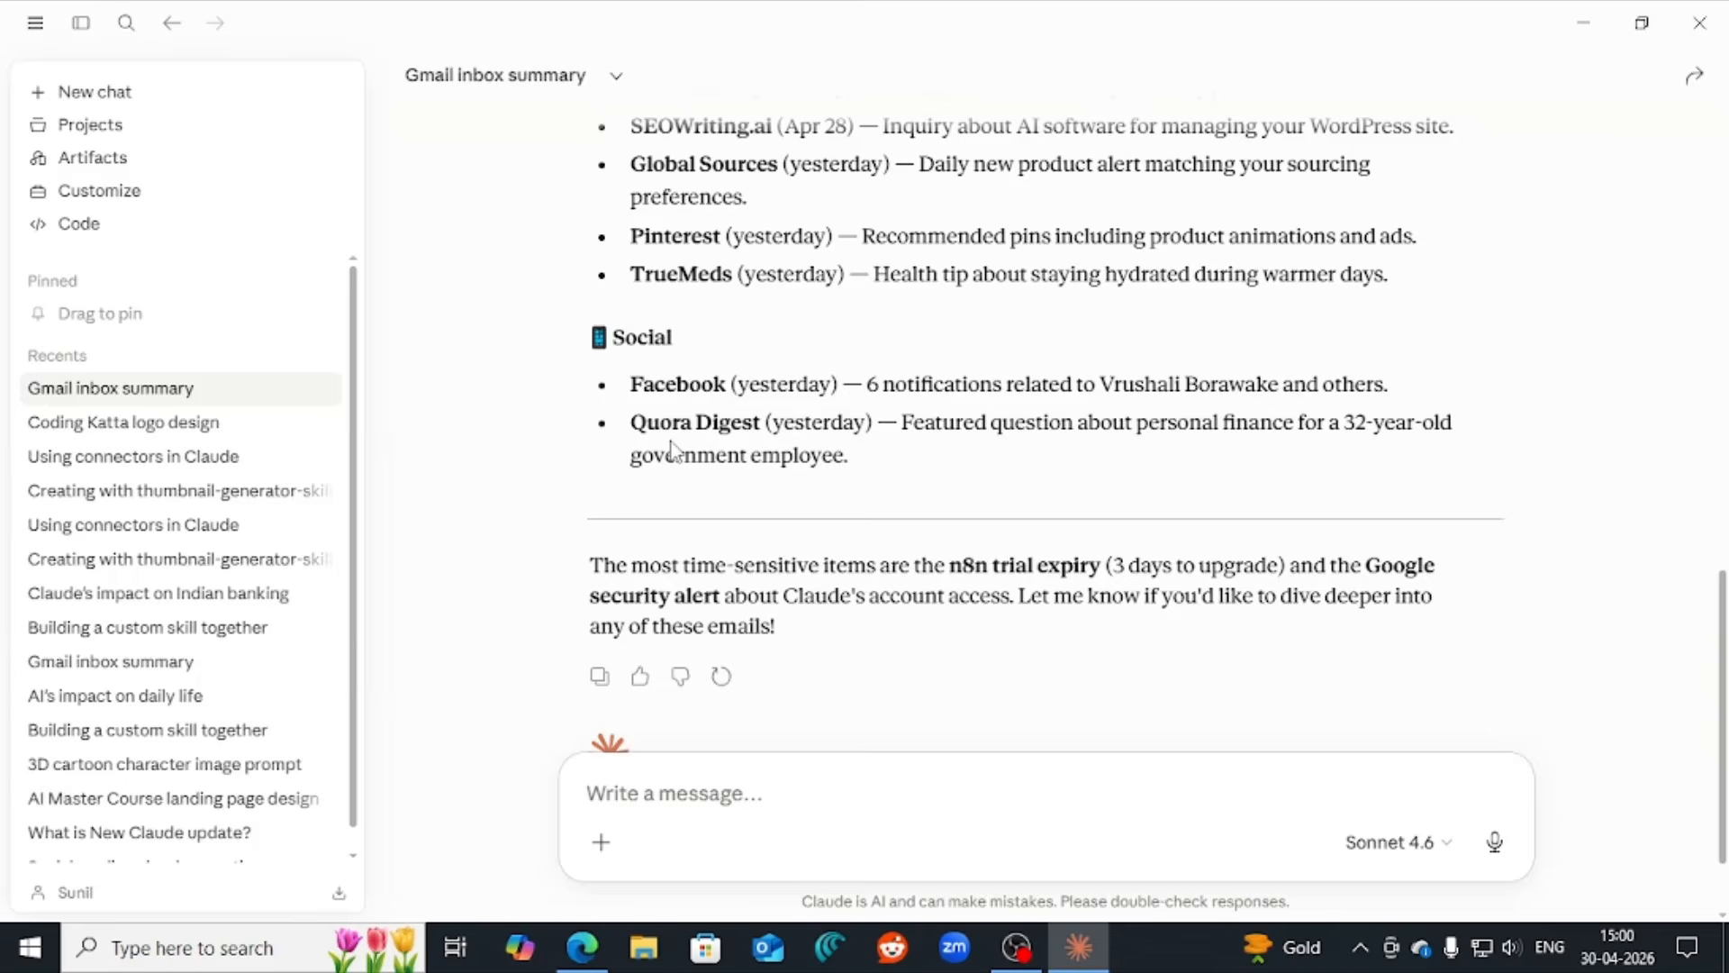
scroll(672, 448, "up", 15)
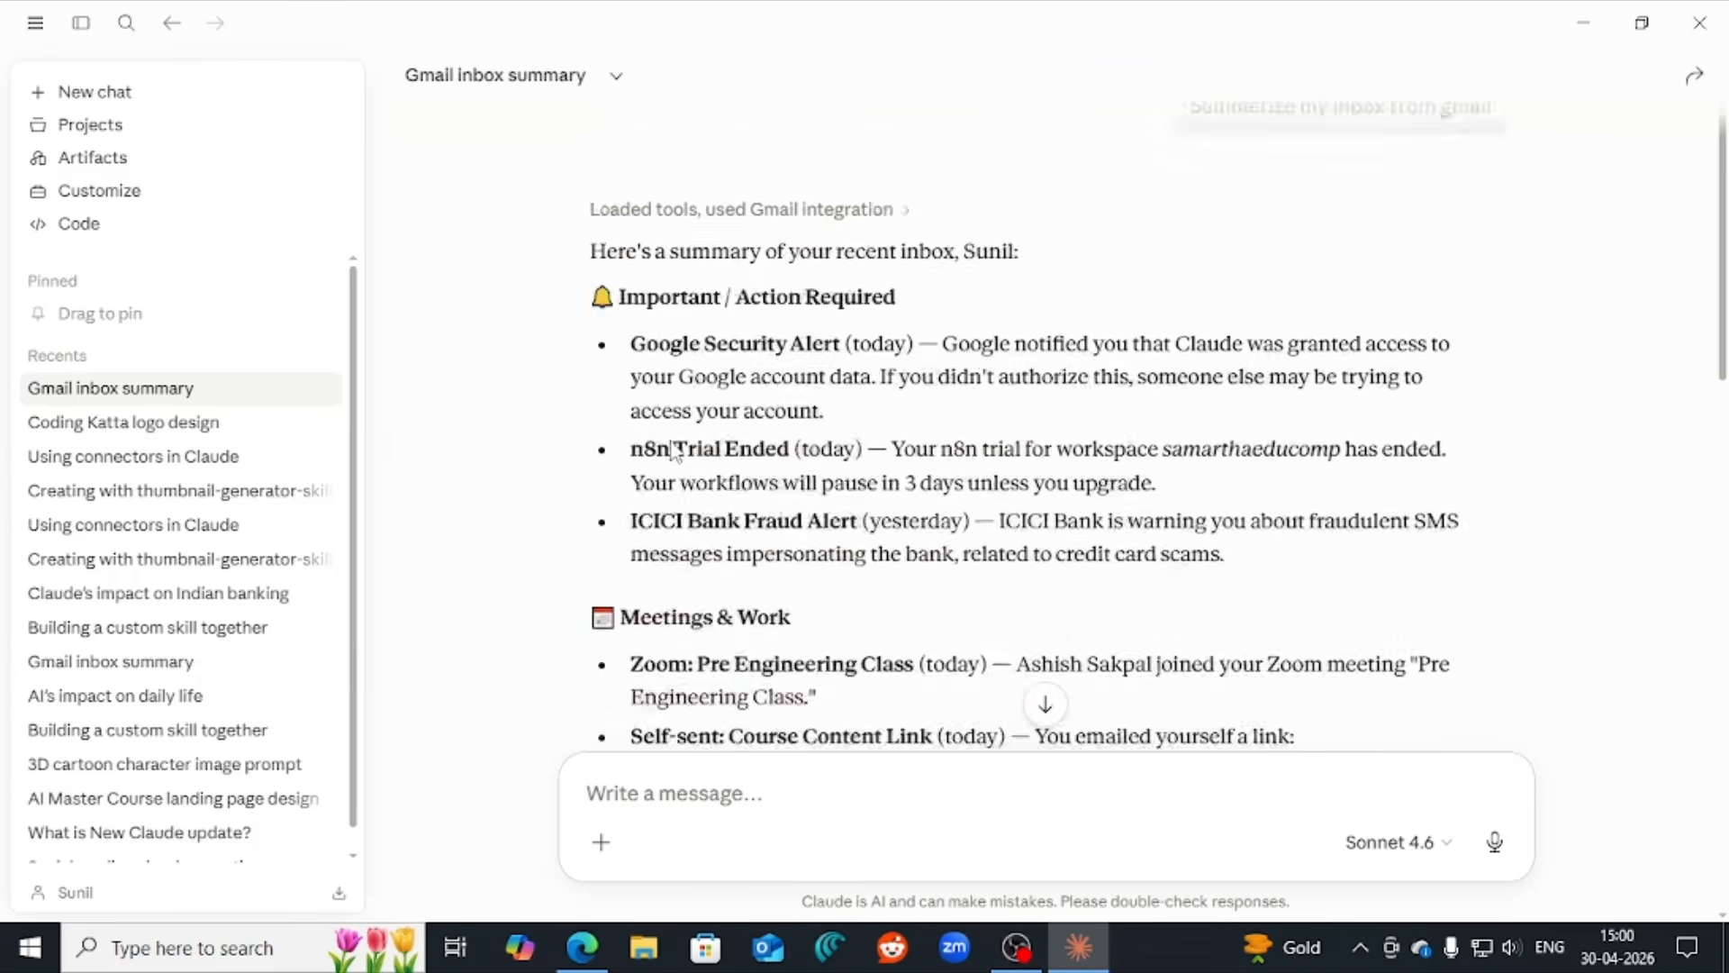
scroll(675, 453, "up", 1)
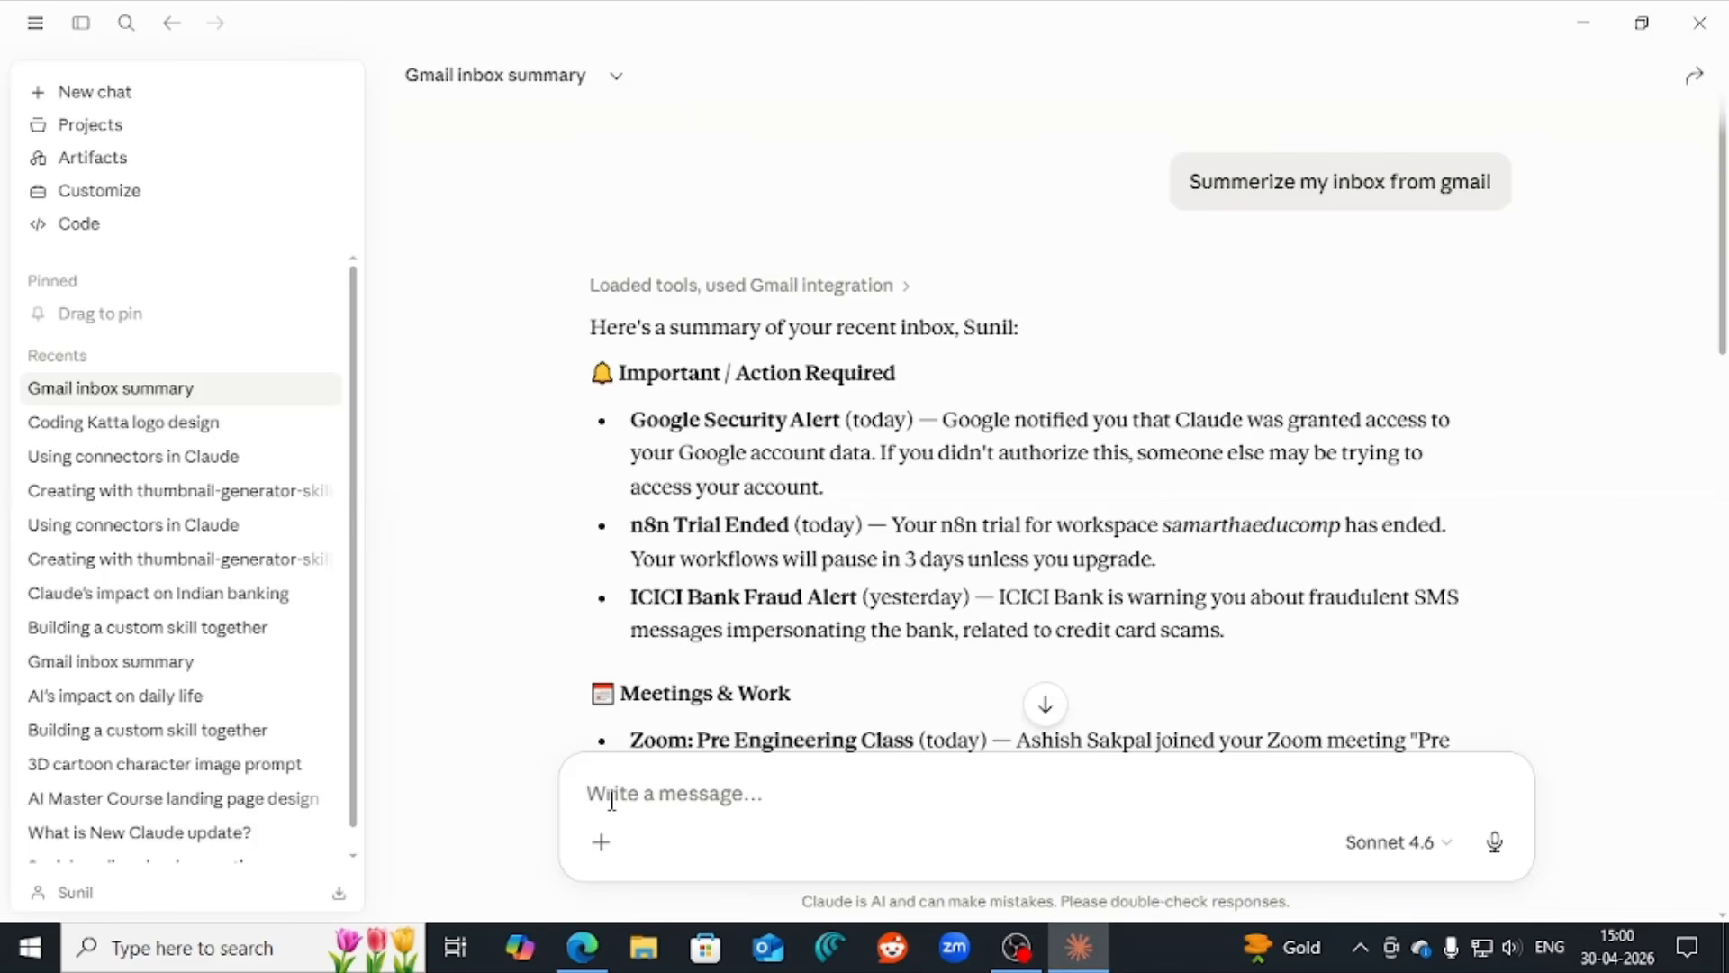
- Send the prompt "Write a email for getting two days leave from my principal of Janta Engineering College" in the same chat
type("Write a")
type(" emai")
type("l me")
key("BackSpace")
key("BackSpace")
key("BackSpace")
type("for ge")
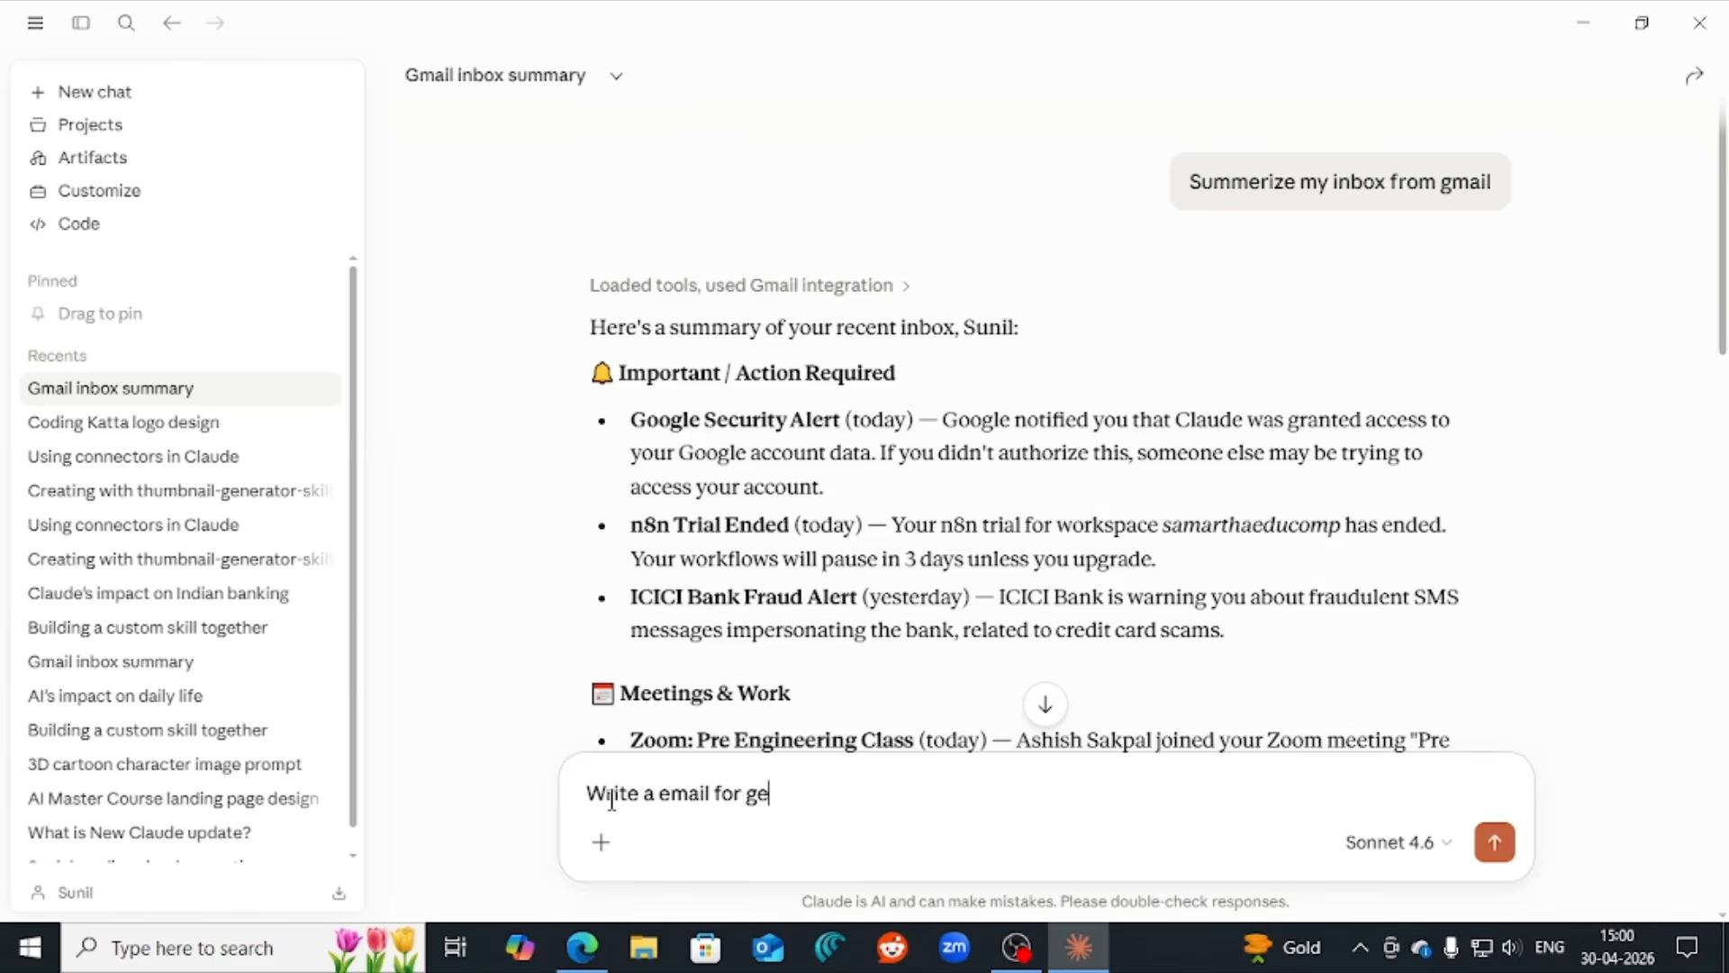
type("tting two day")
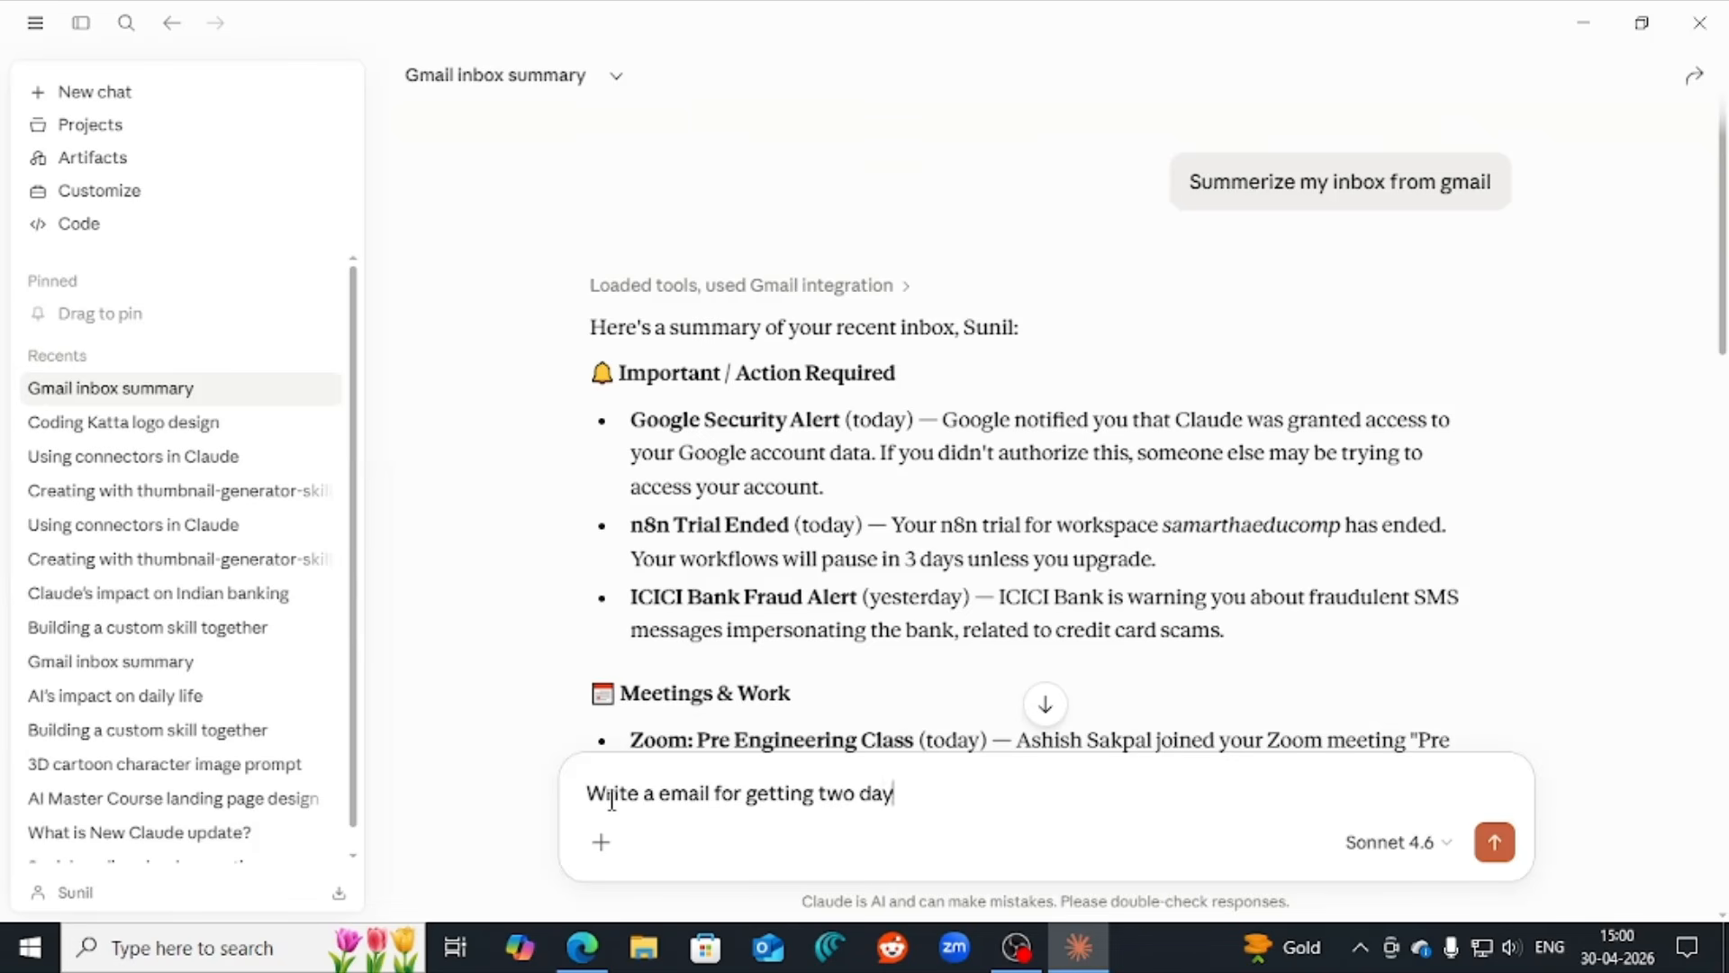
type("s leave from my")
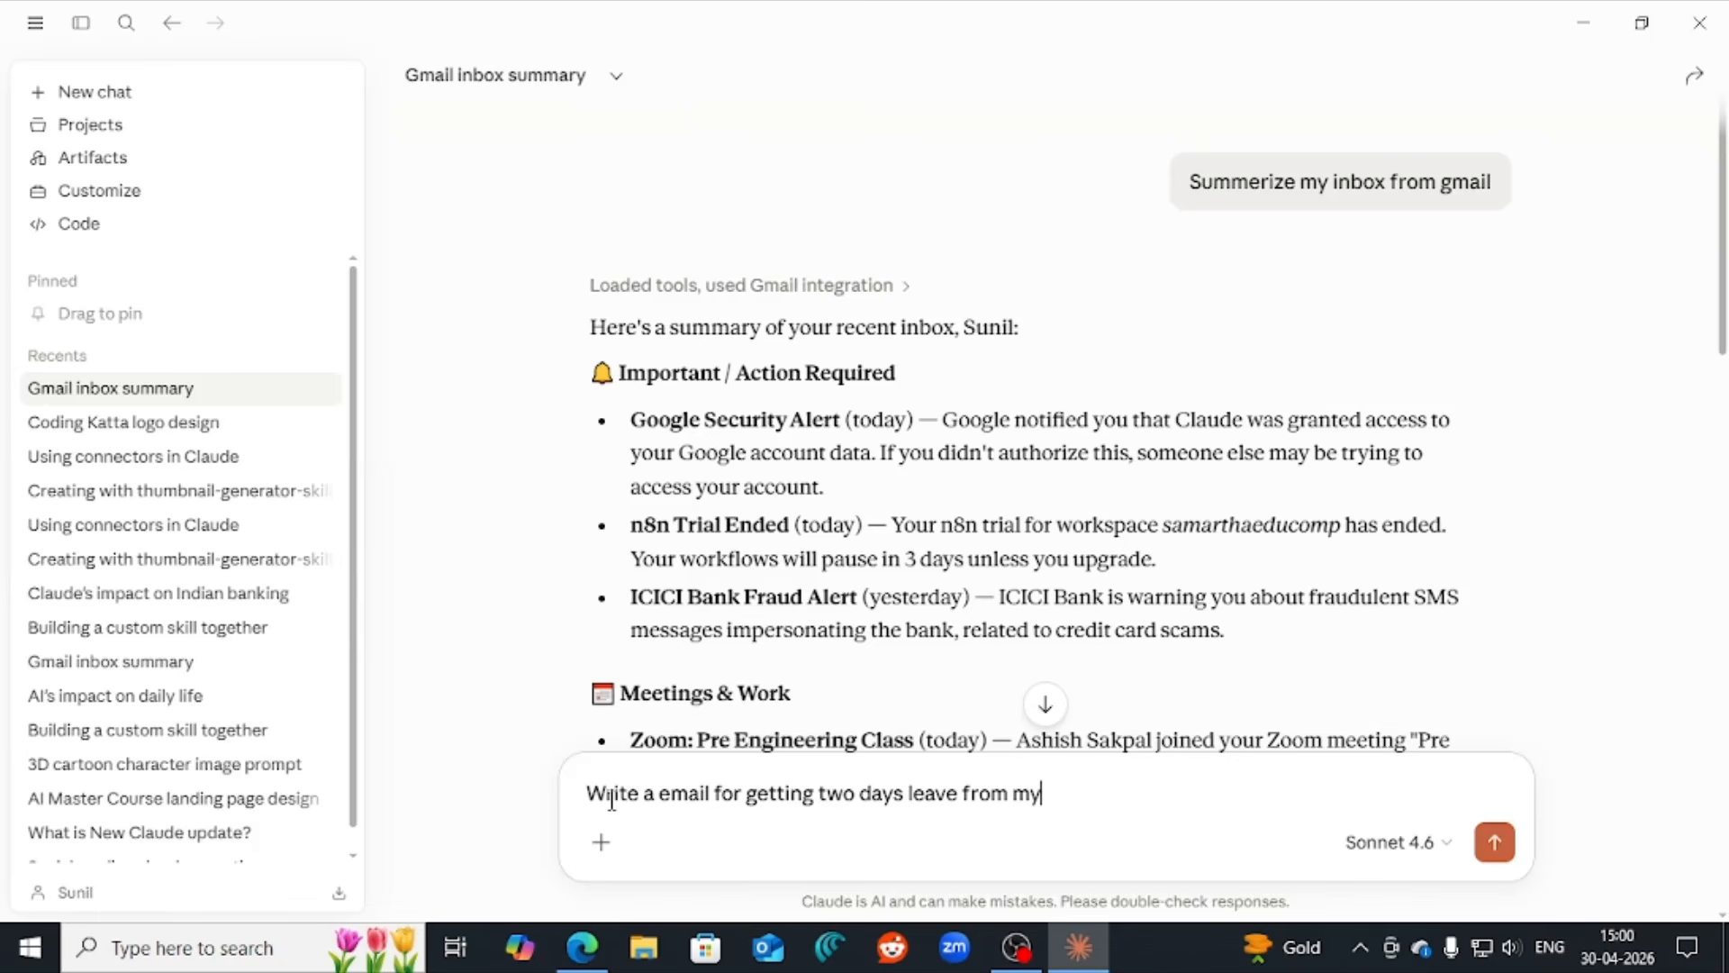
type(" principal of Janta")
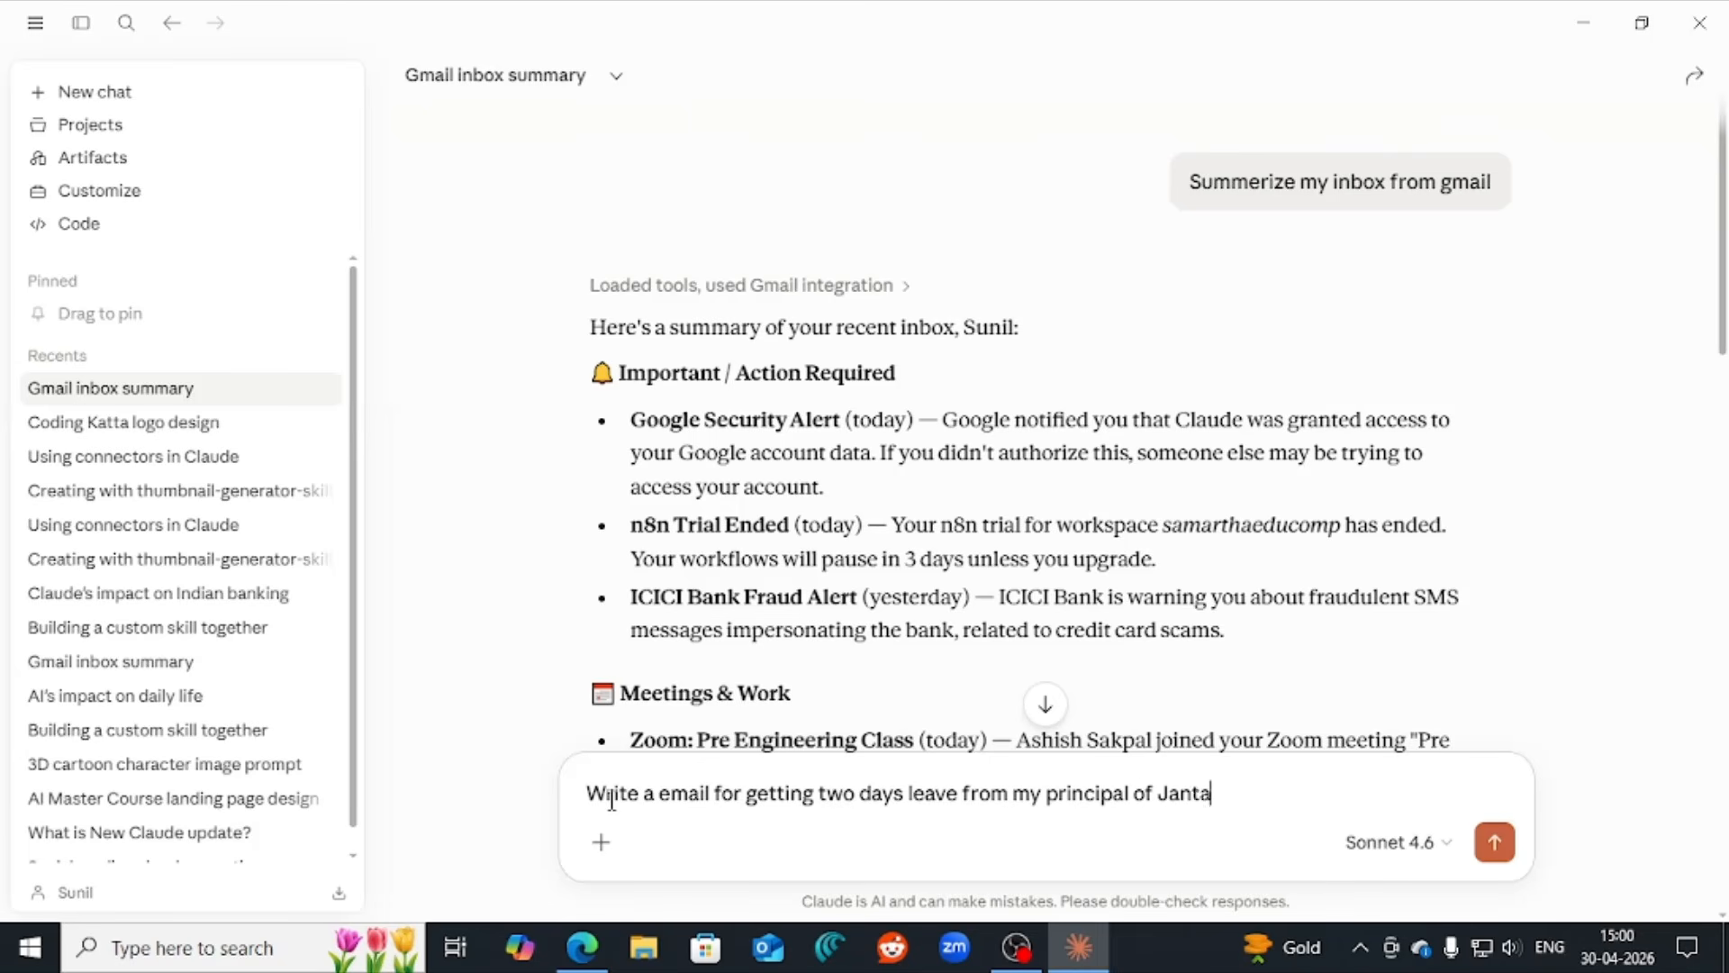
type(" Engineering")
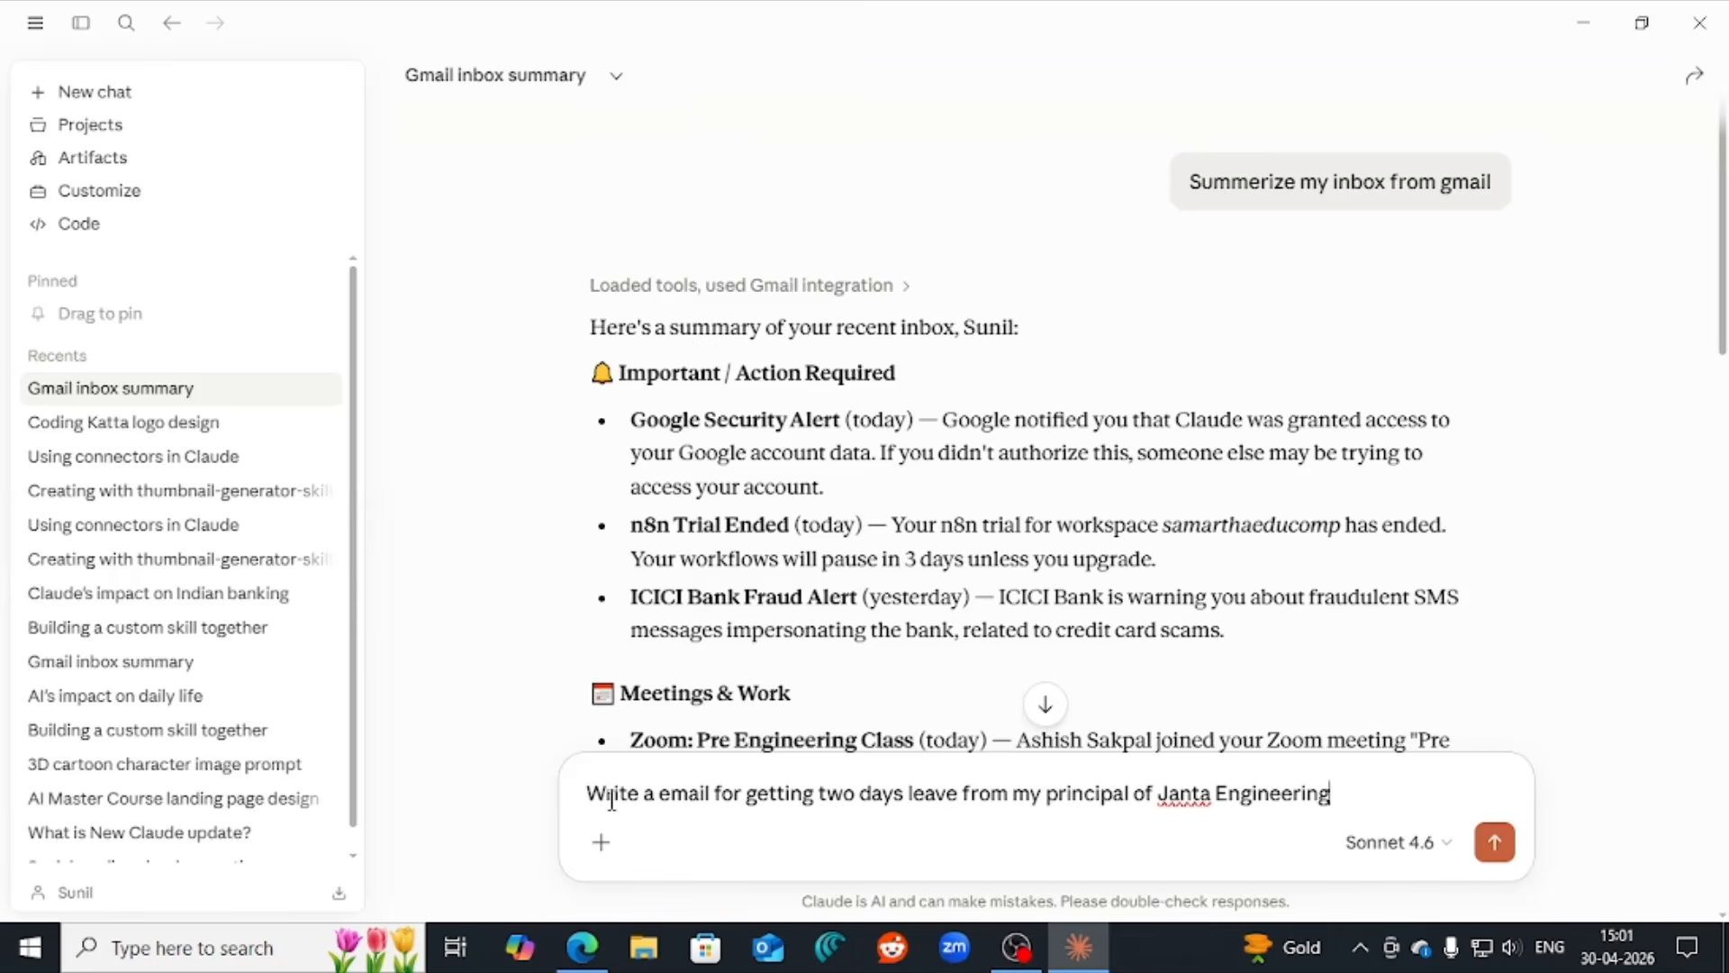
type(" College")
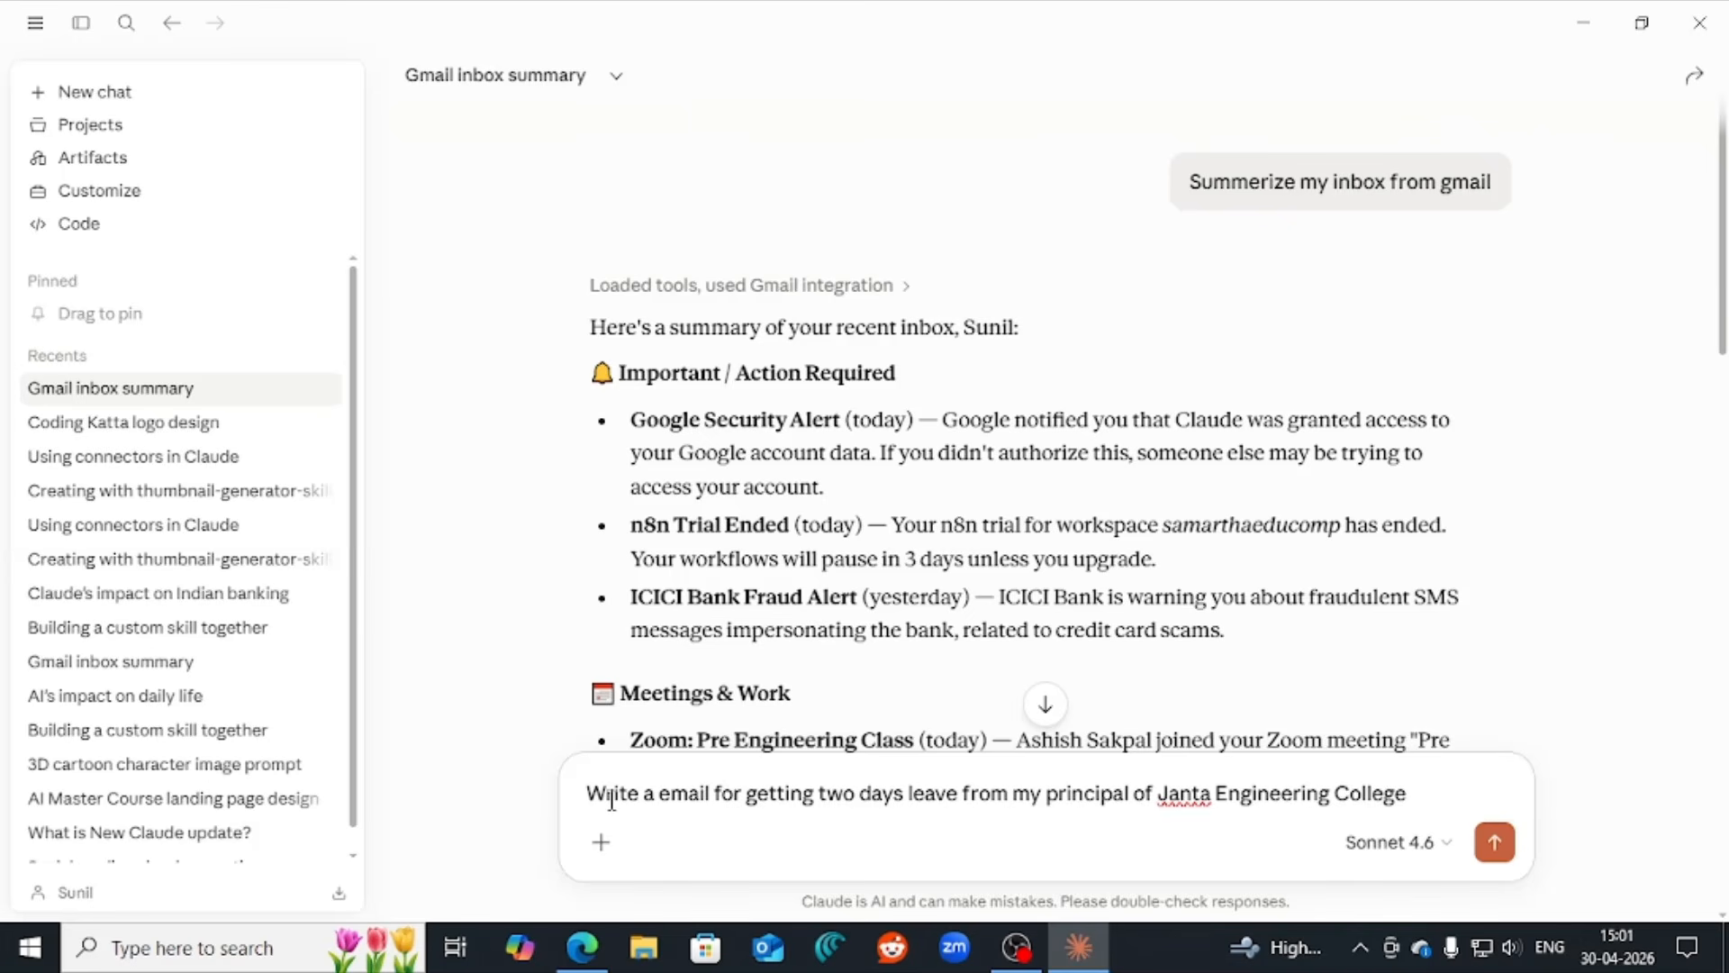
key("Return")
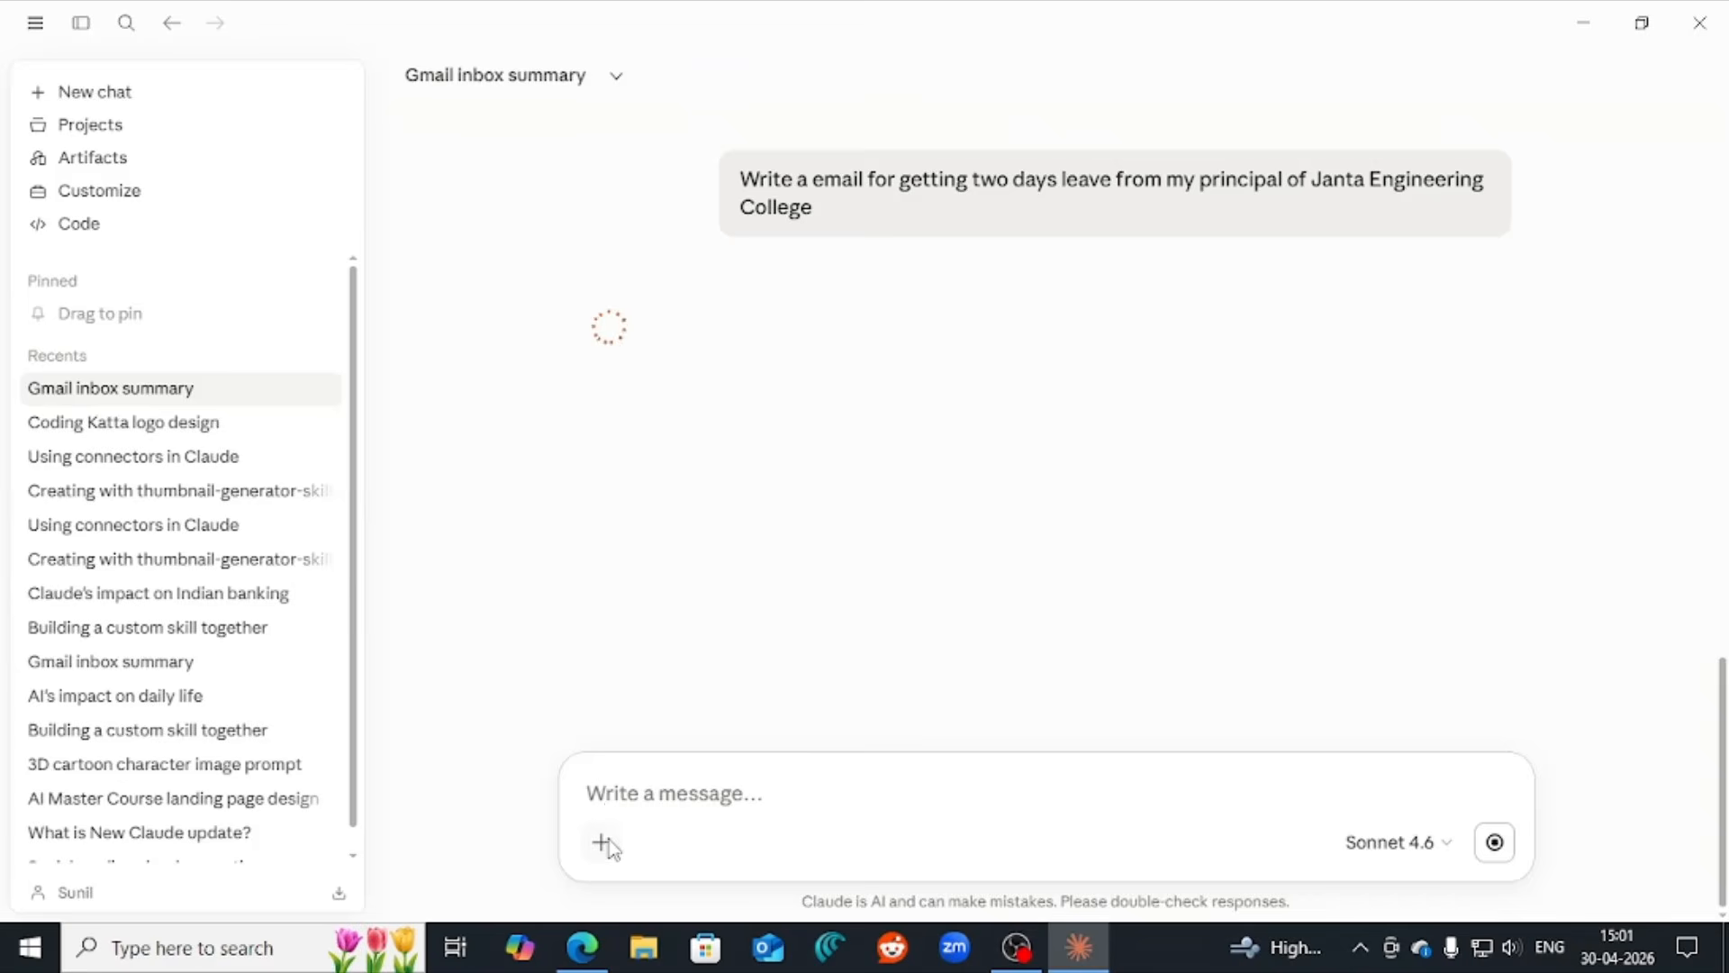
- Check which response styles are available for the chat, keeping the current style
left_click(609, 843)
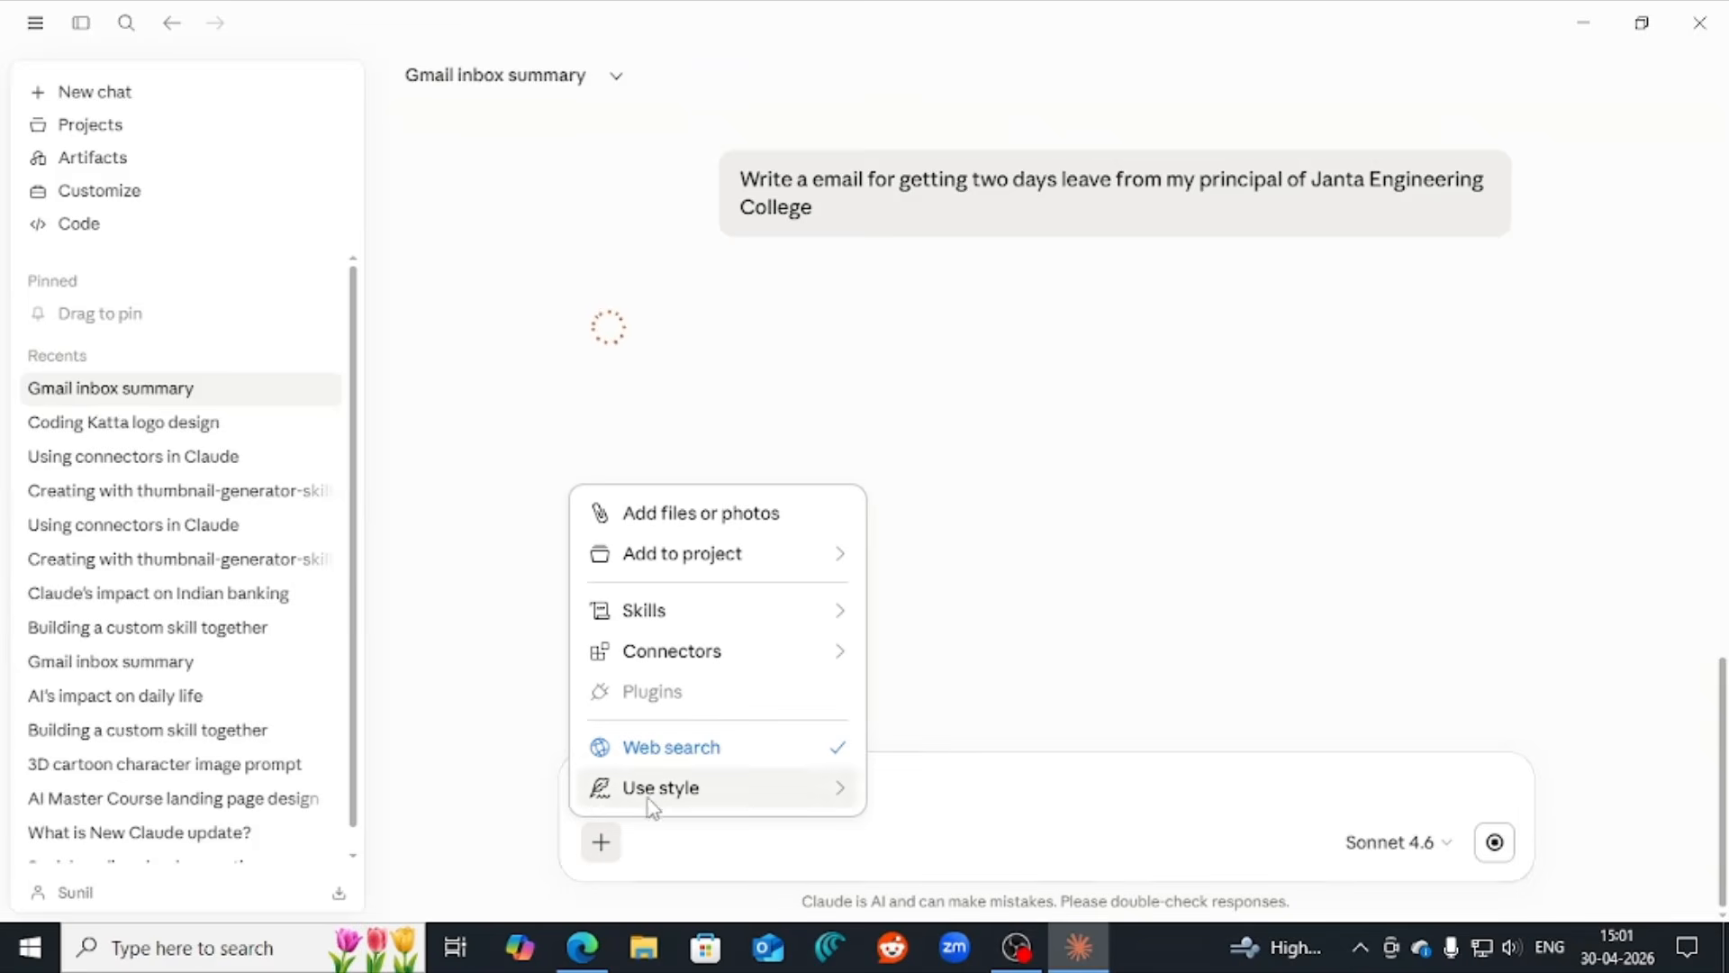
mouse_move(652, 792)
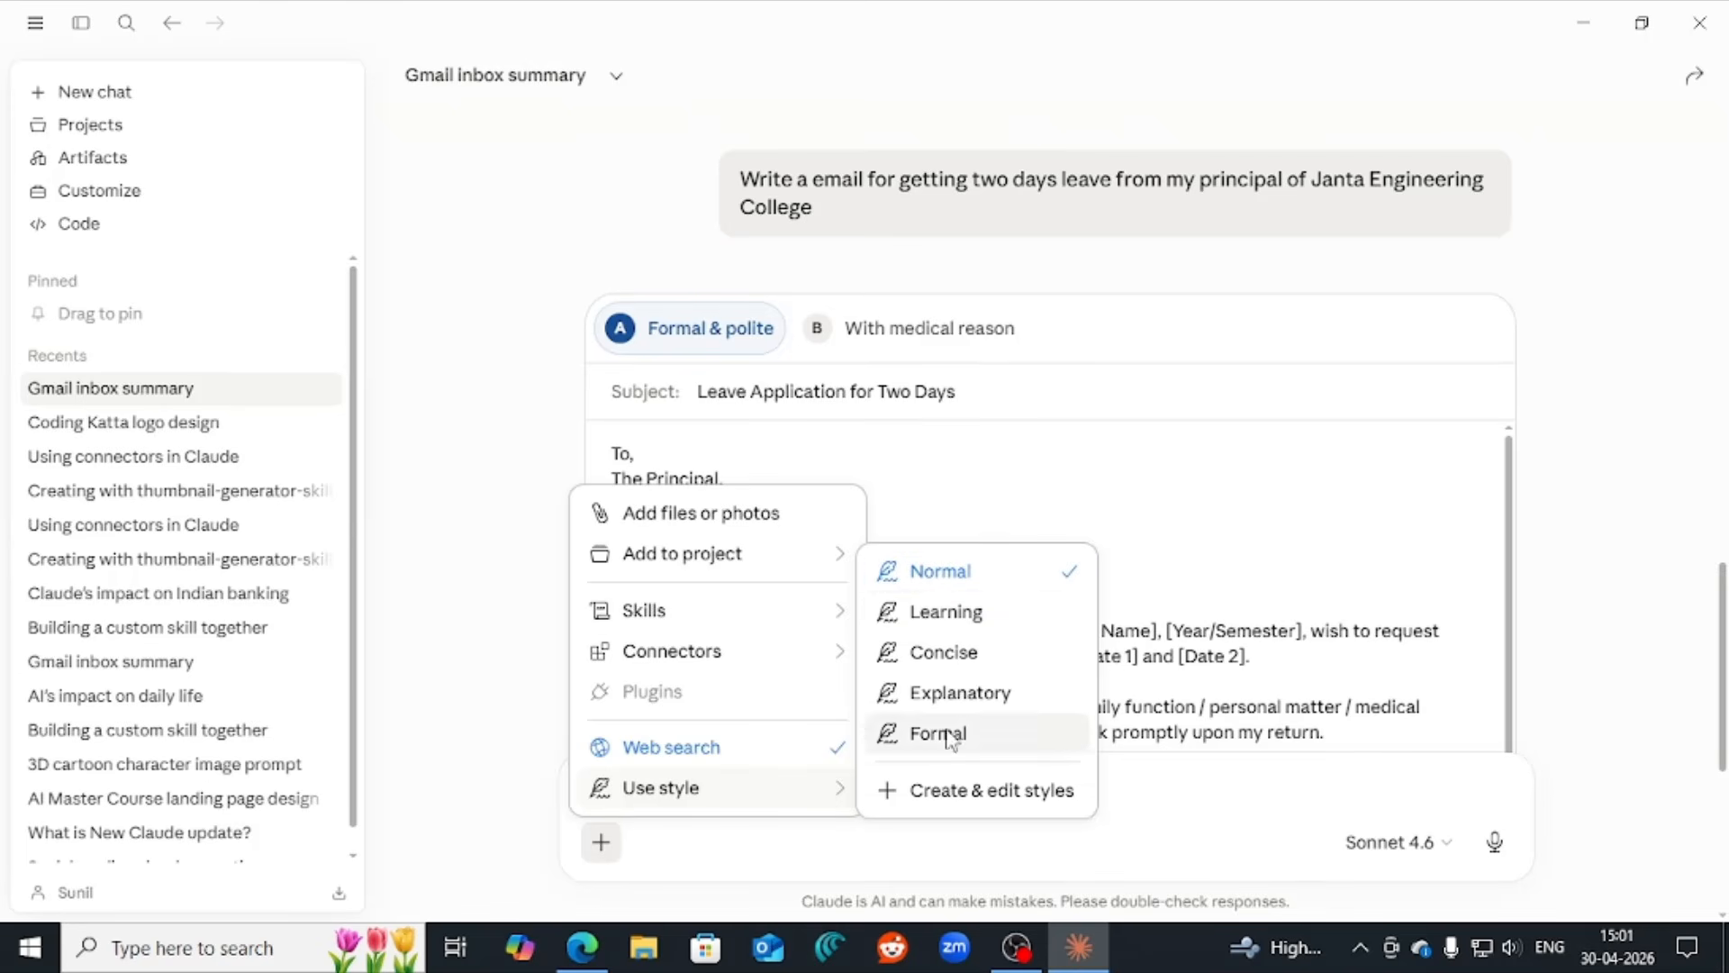
left_click(928, 511)
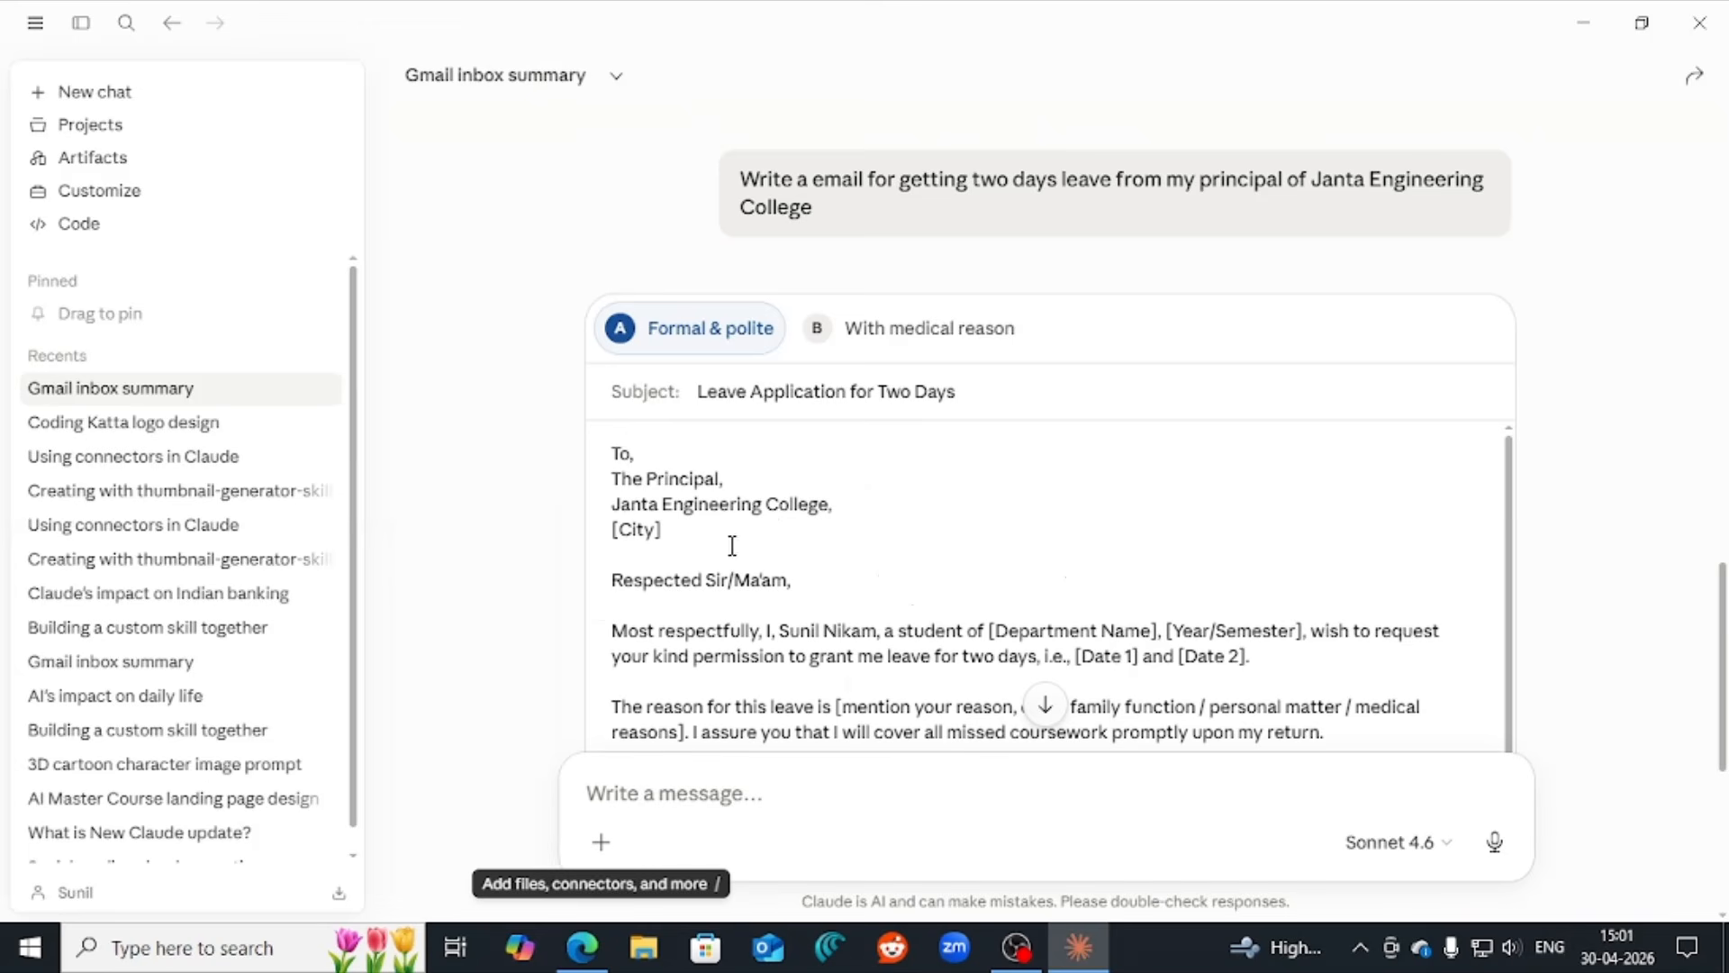
- Read the "Formal & polite" leave application draft to its signature and check its sending options
scroll(730, 544, "down", 2)
scroll(721, 541, "up", 2)
scroll(707, 590, "down", 2)
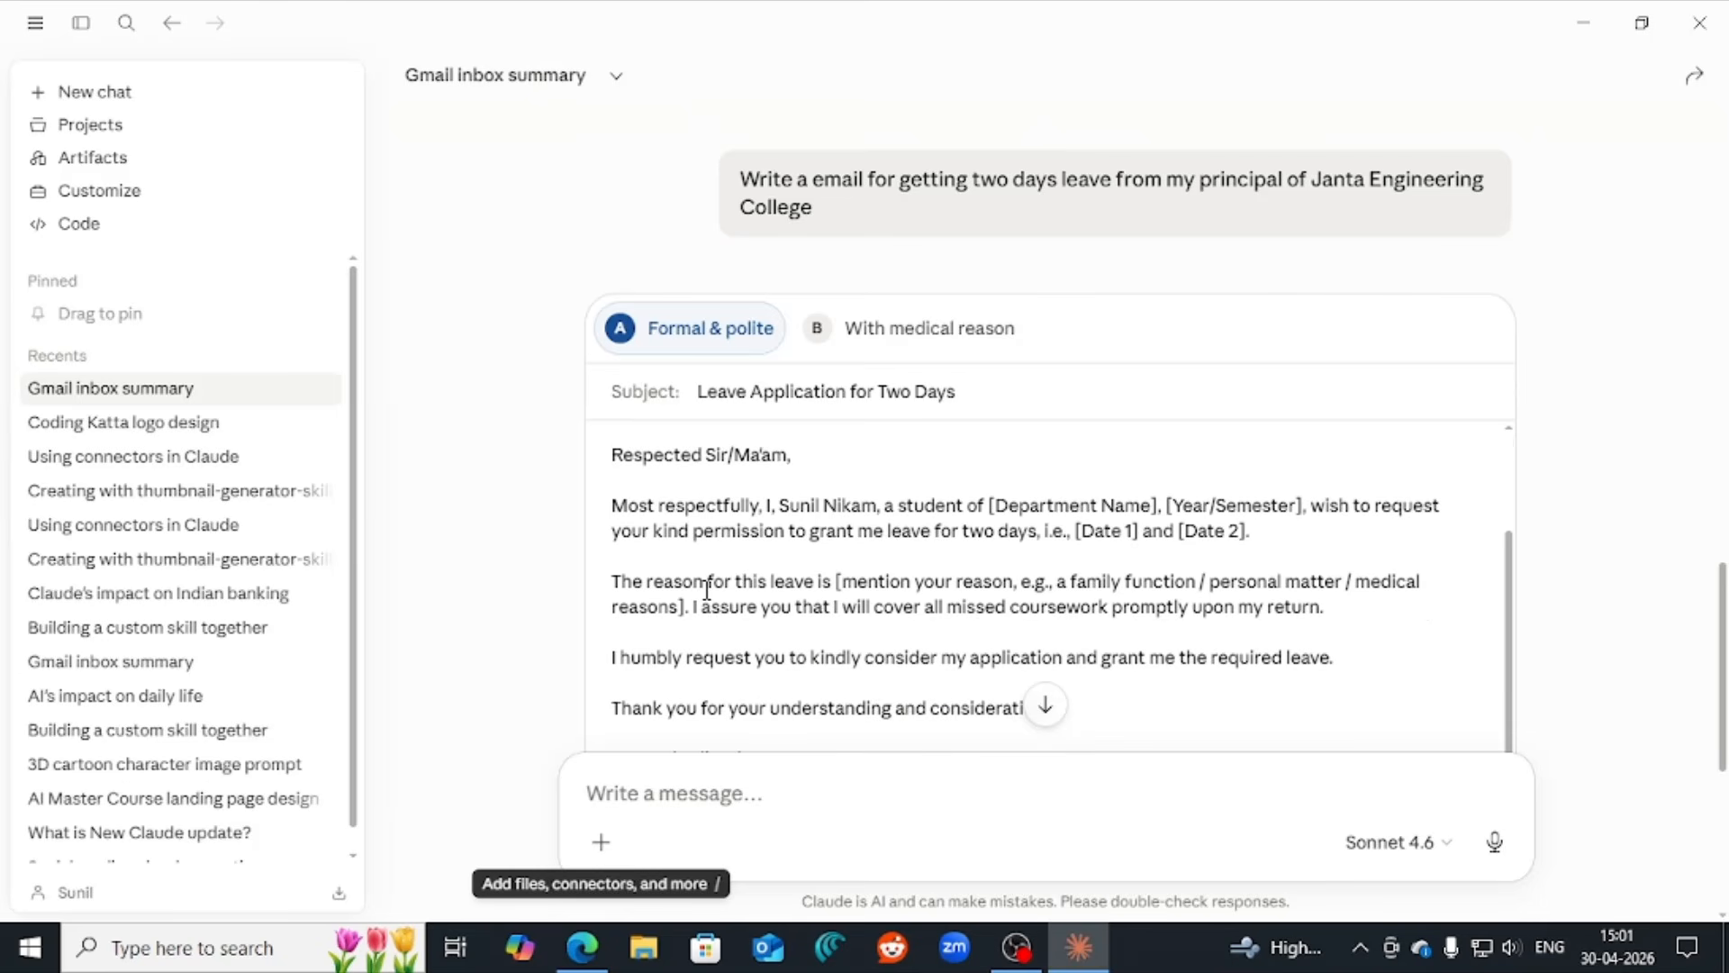
scroll(1598, 409, "down", 3)
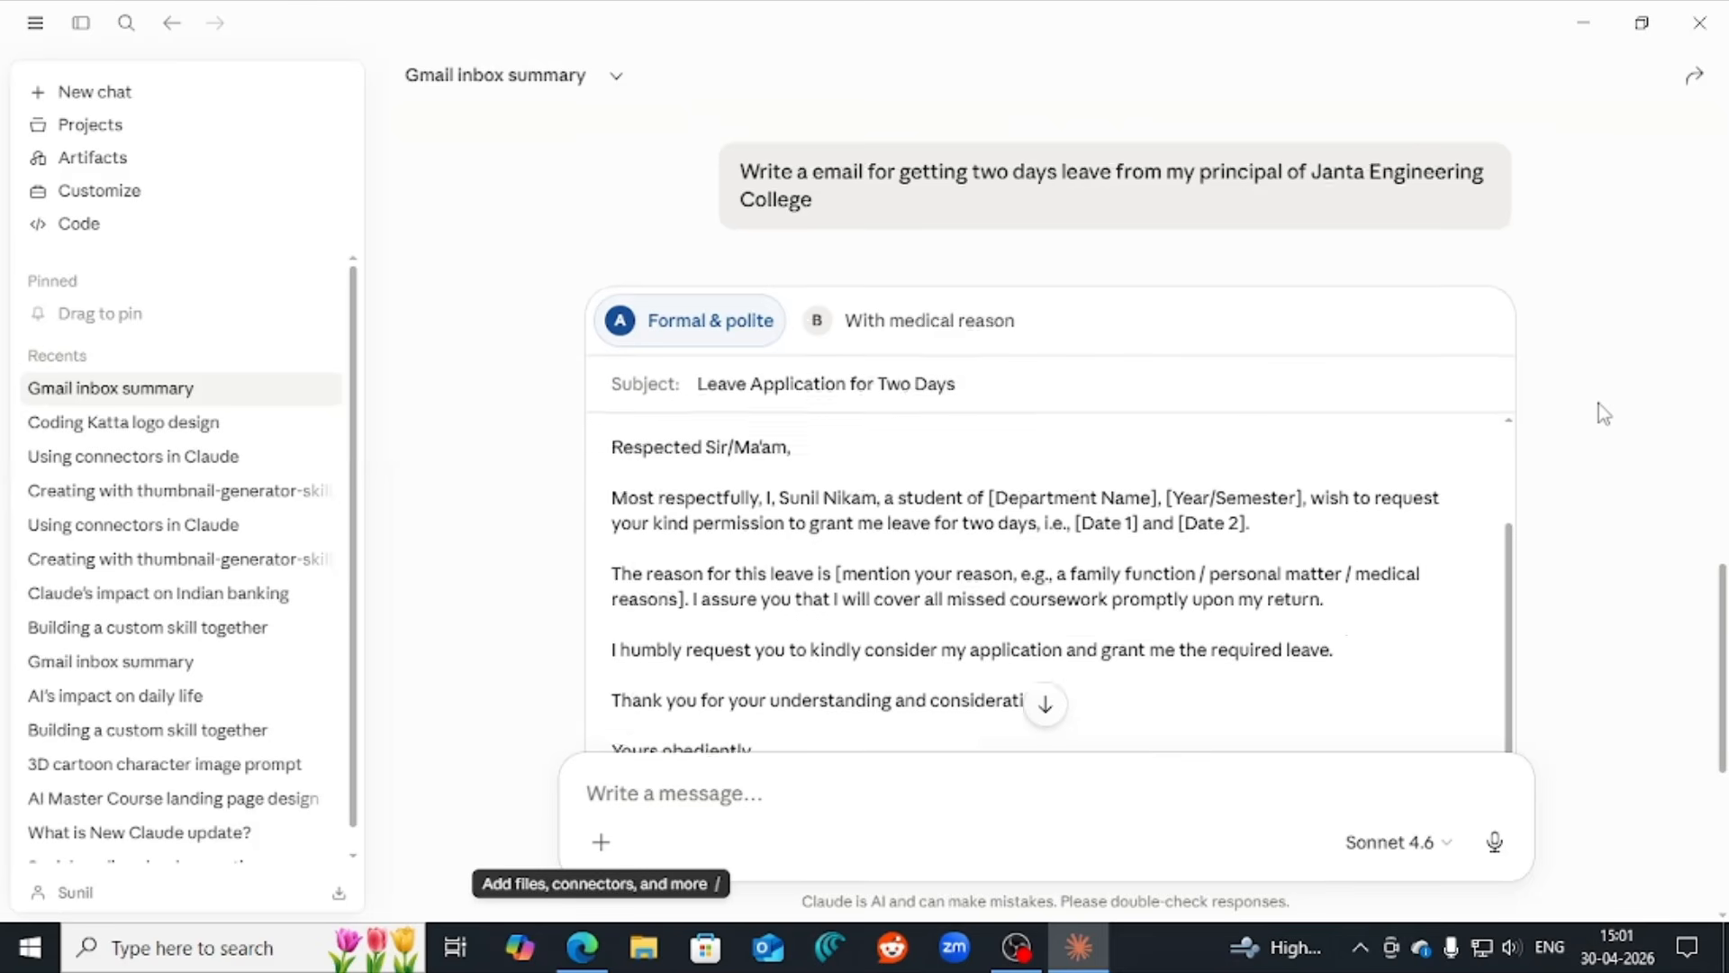
scroll(1612, 441, "down", 2)
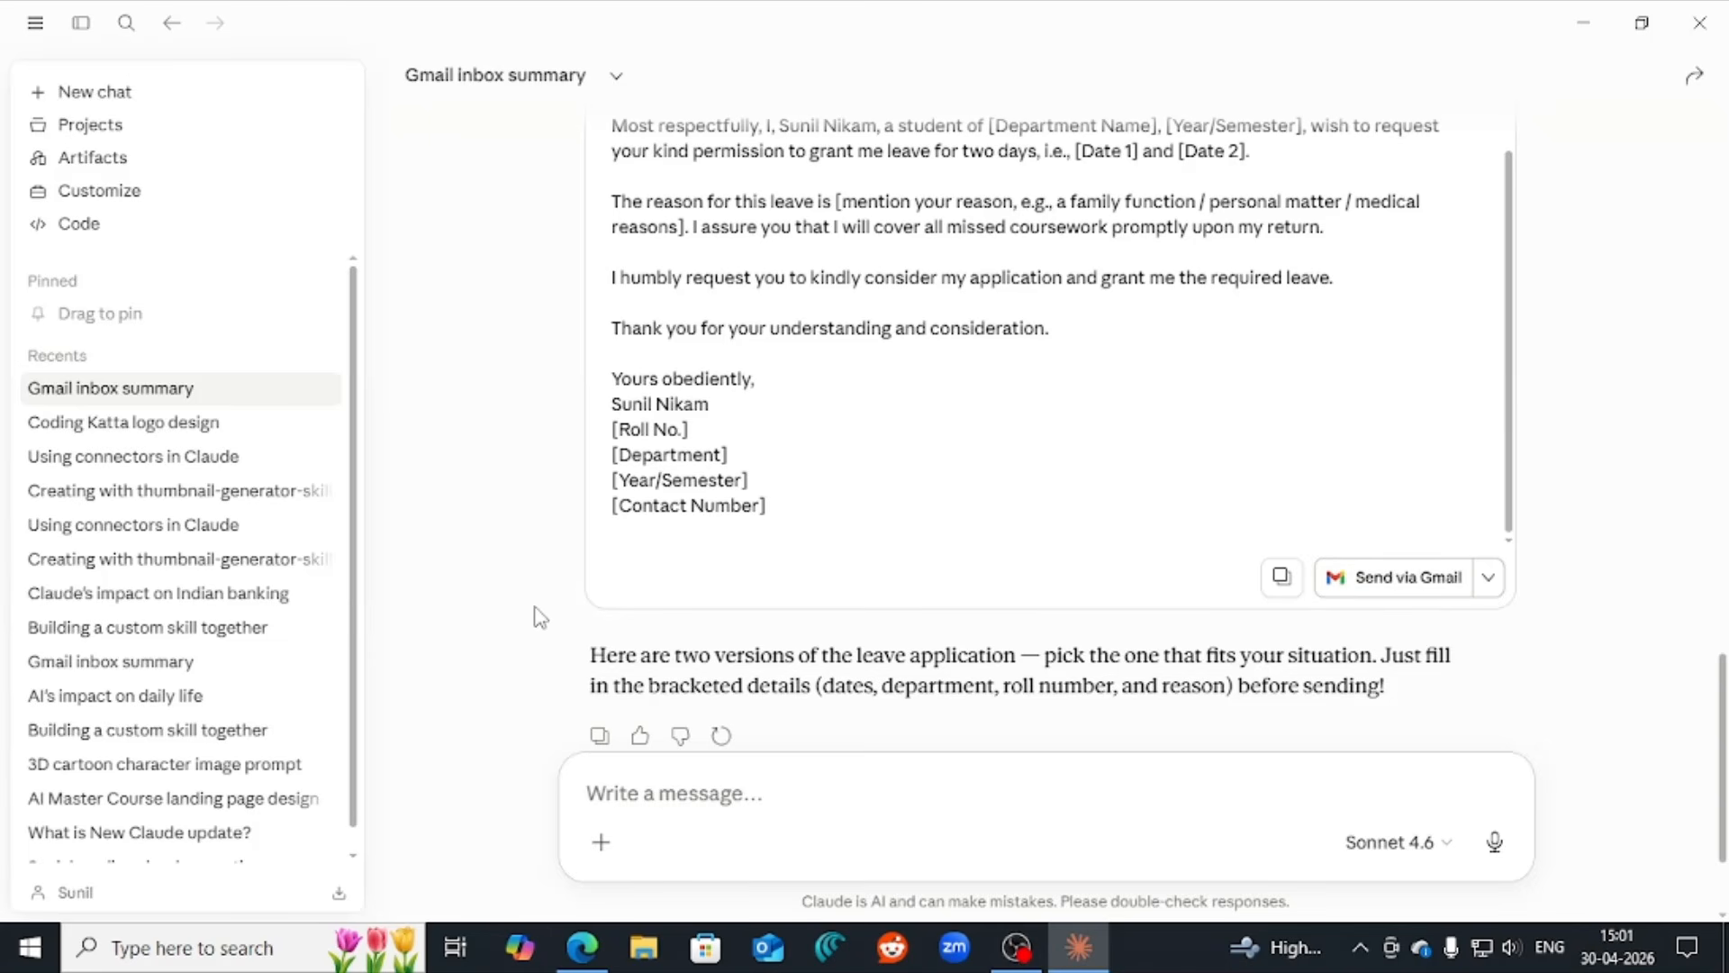
left_click(1489, 579)
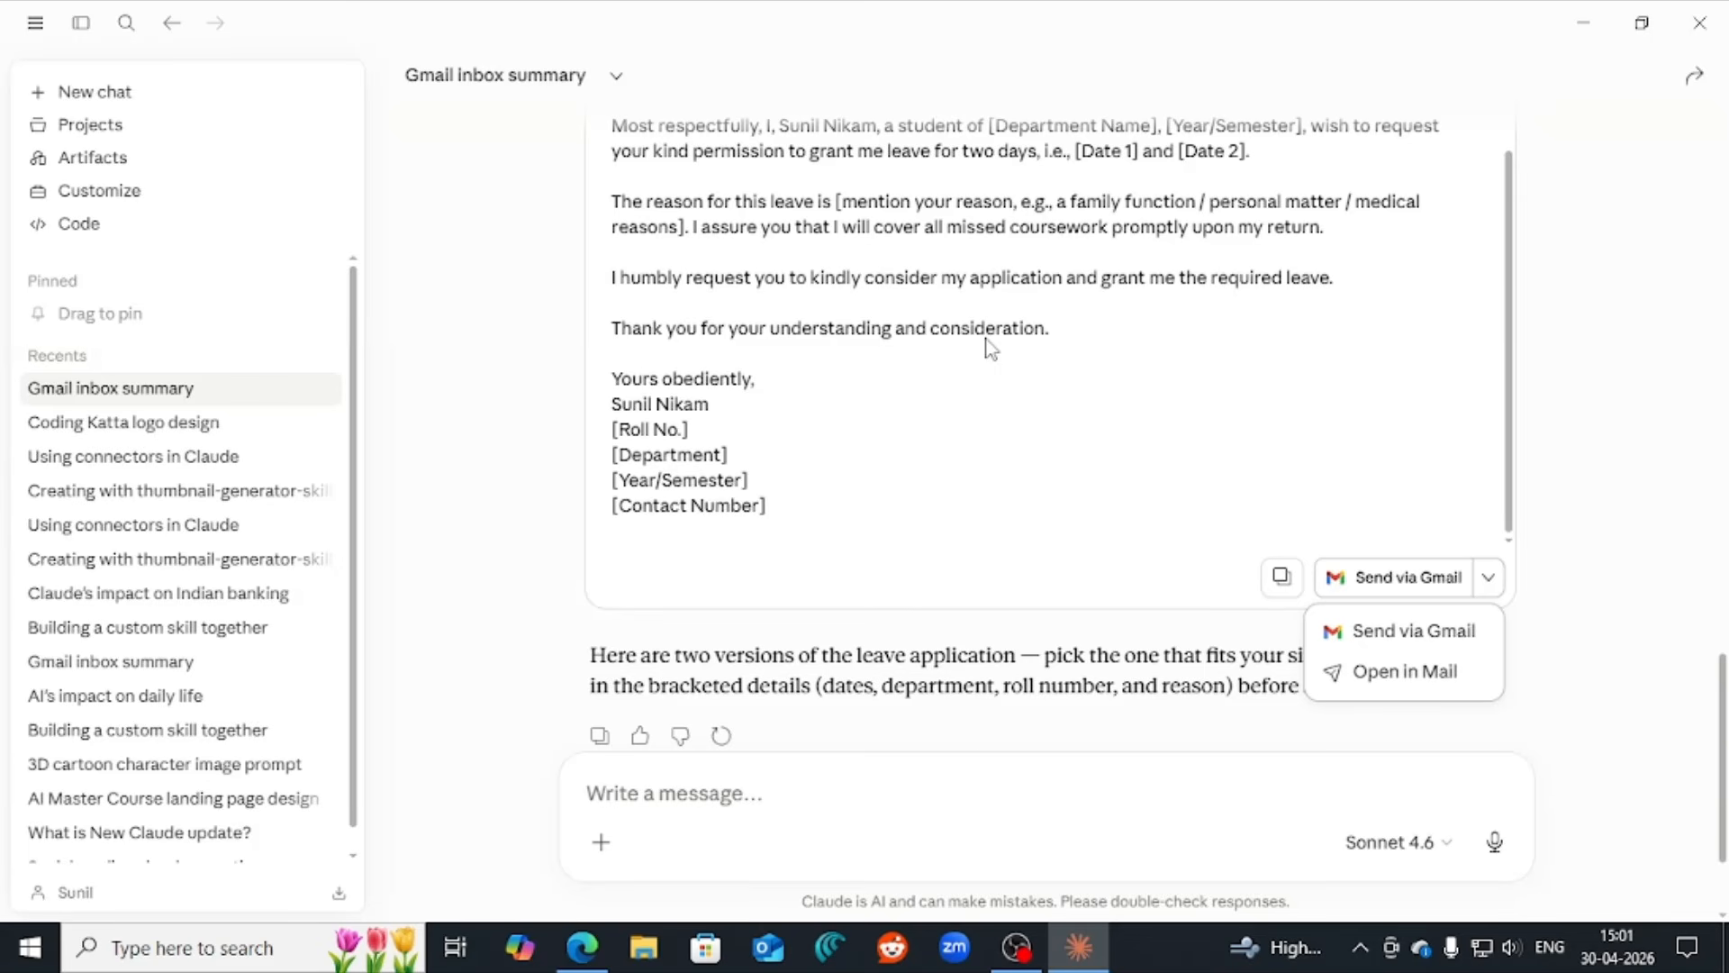
left_click(853, 356)
- Review the leave application again from subject to signature, and return to the end of the inbox summary above it
scroll(855, 351, "up", 5)
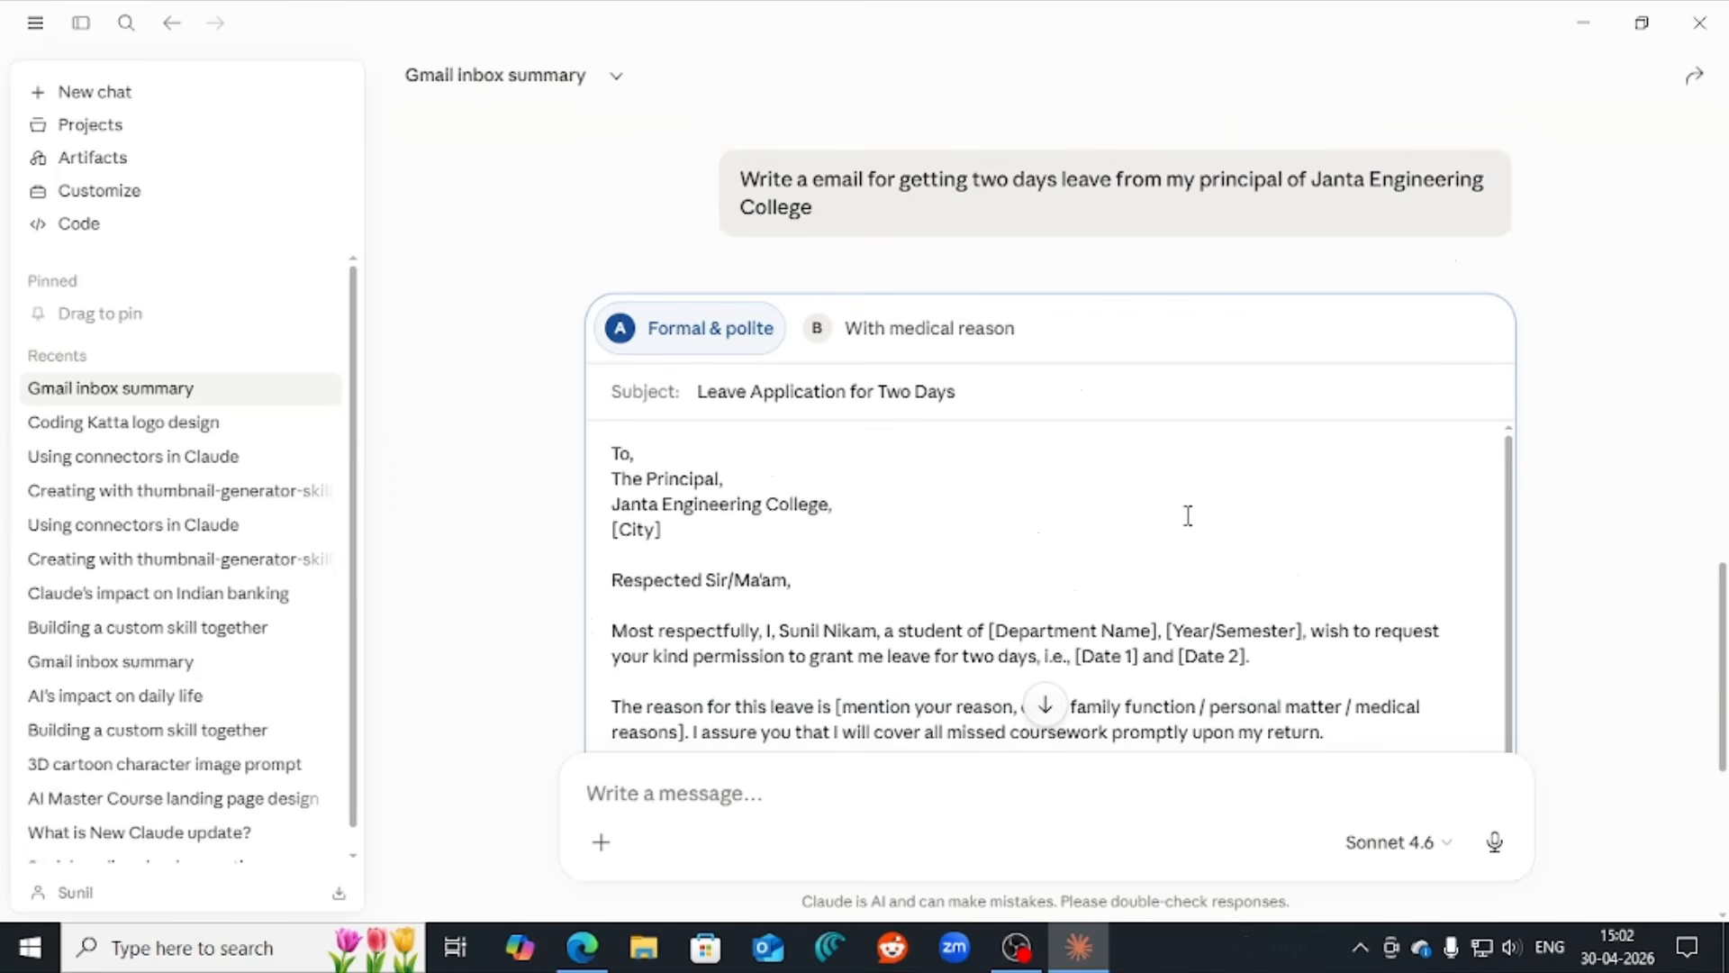
scroll(1188, 516, "down", 2)
scroll(1567, 517, "down", 5)
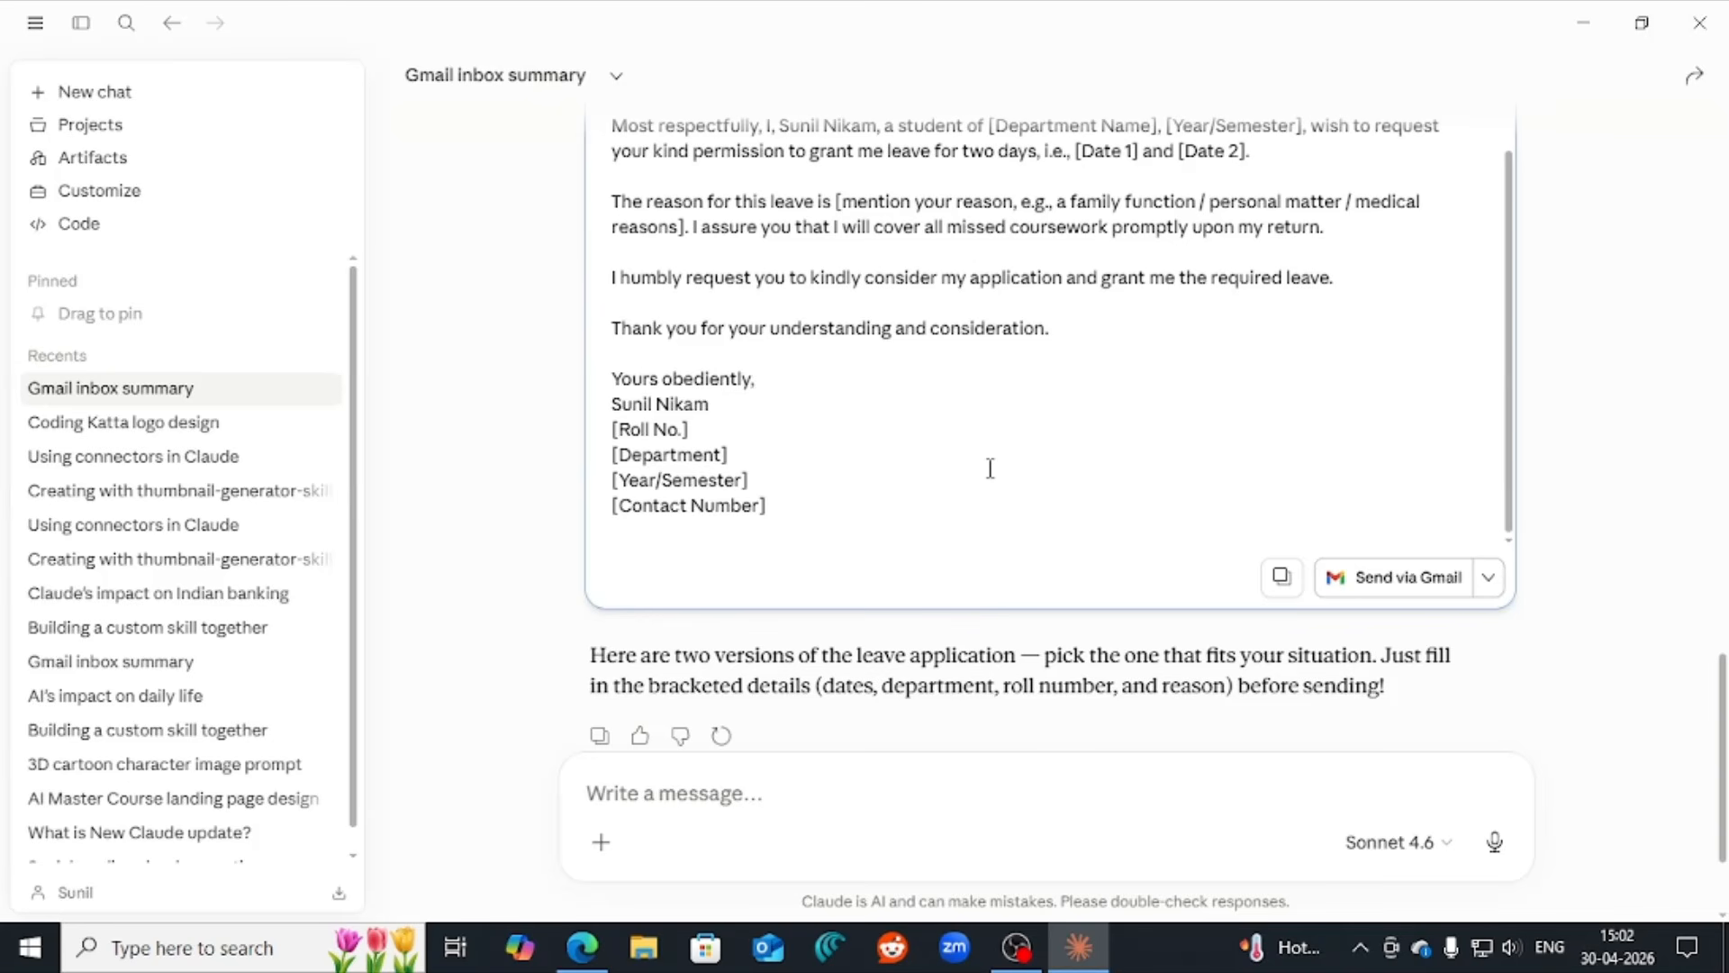
scroll(965, 452, "up", 10)
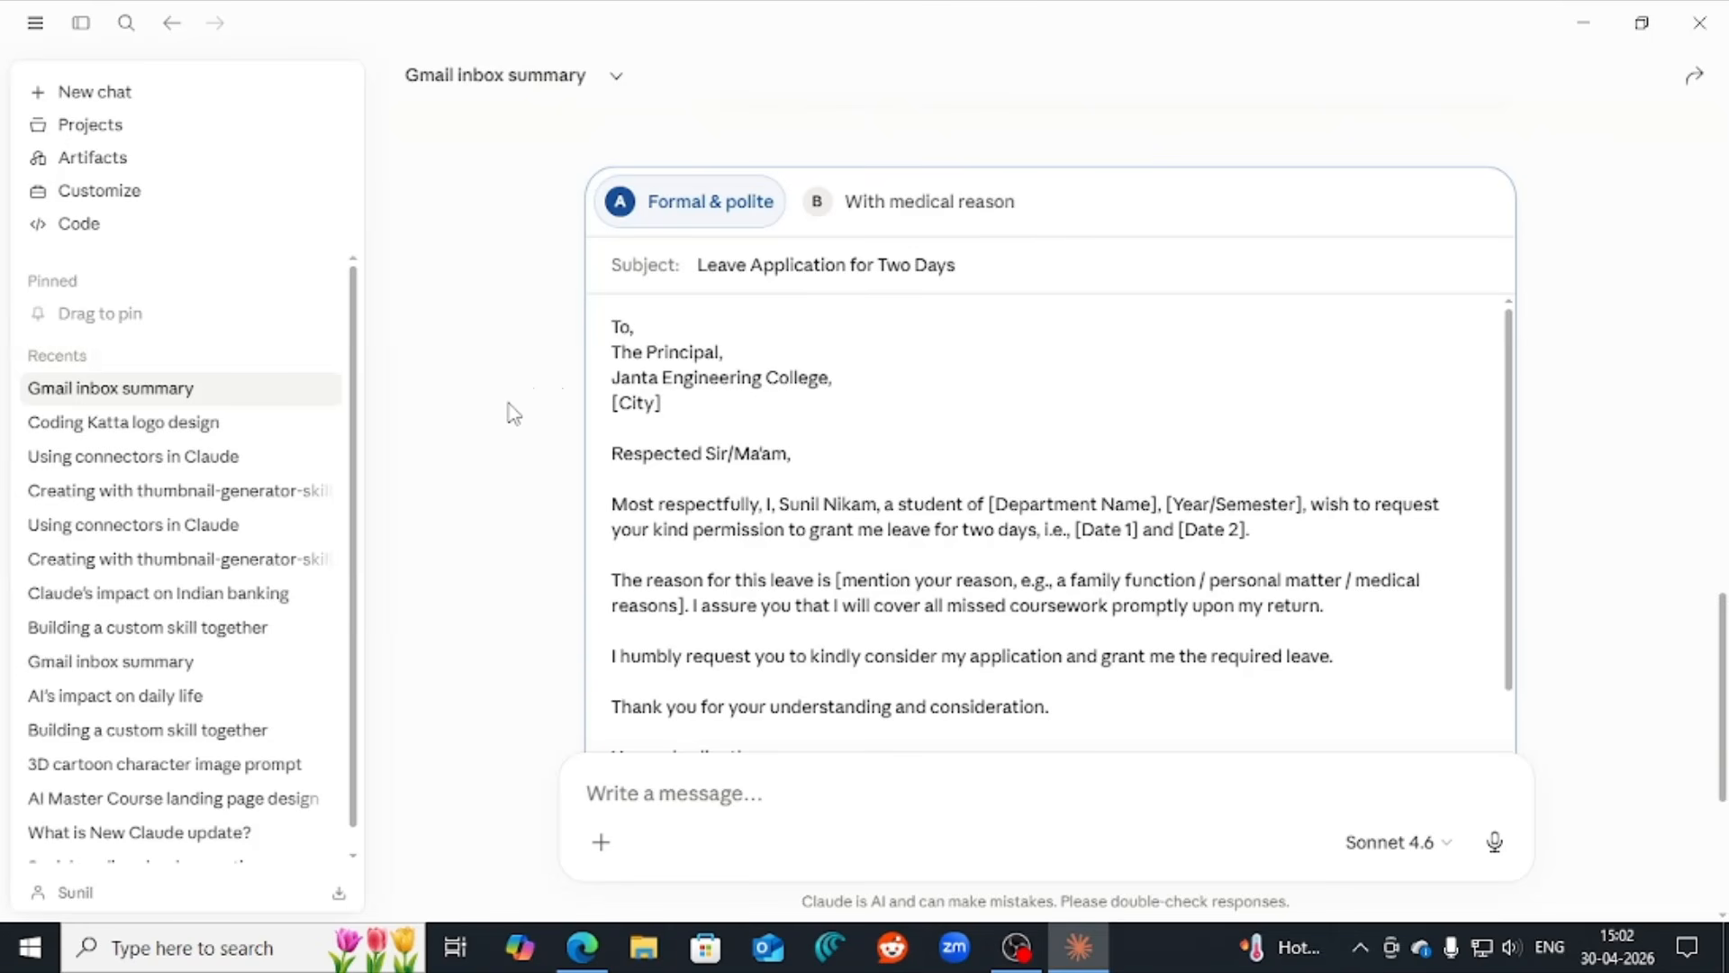
scroll(683, 392, "down", 2)
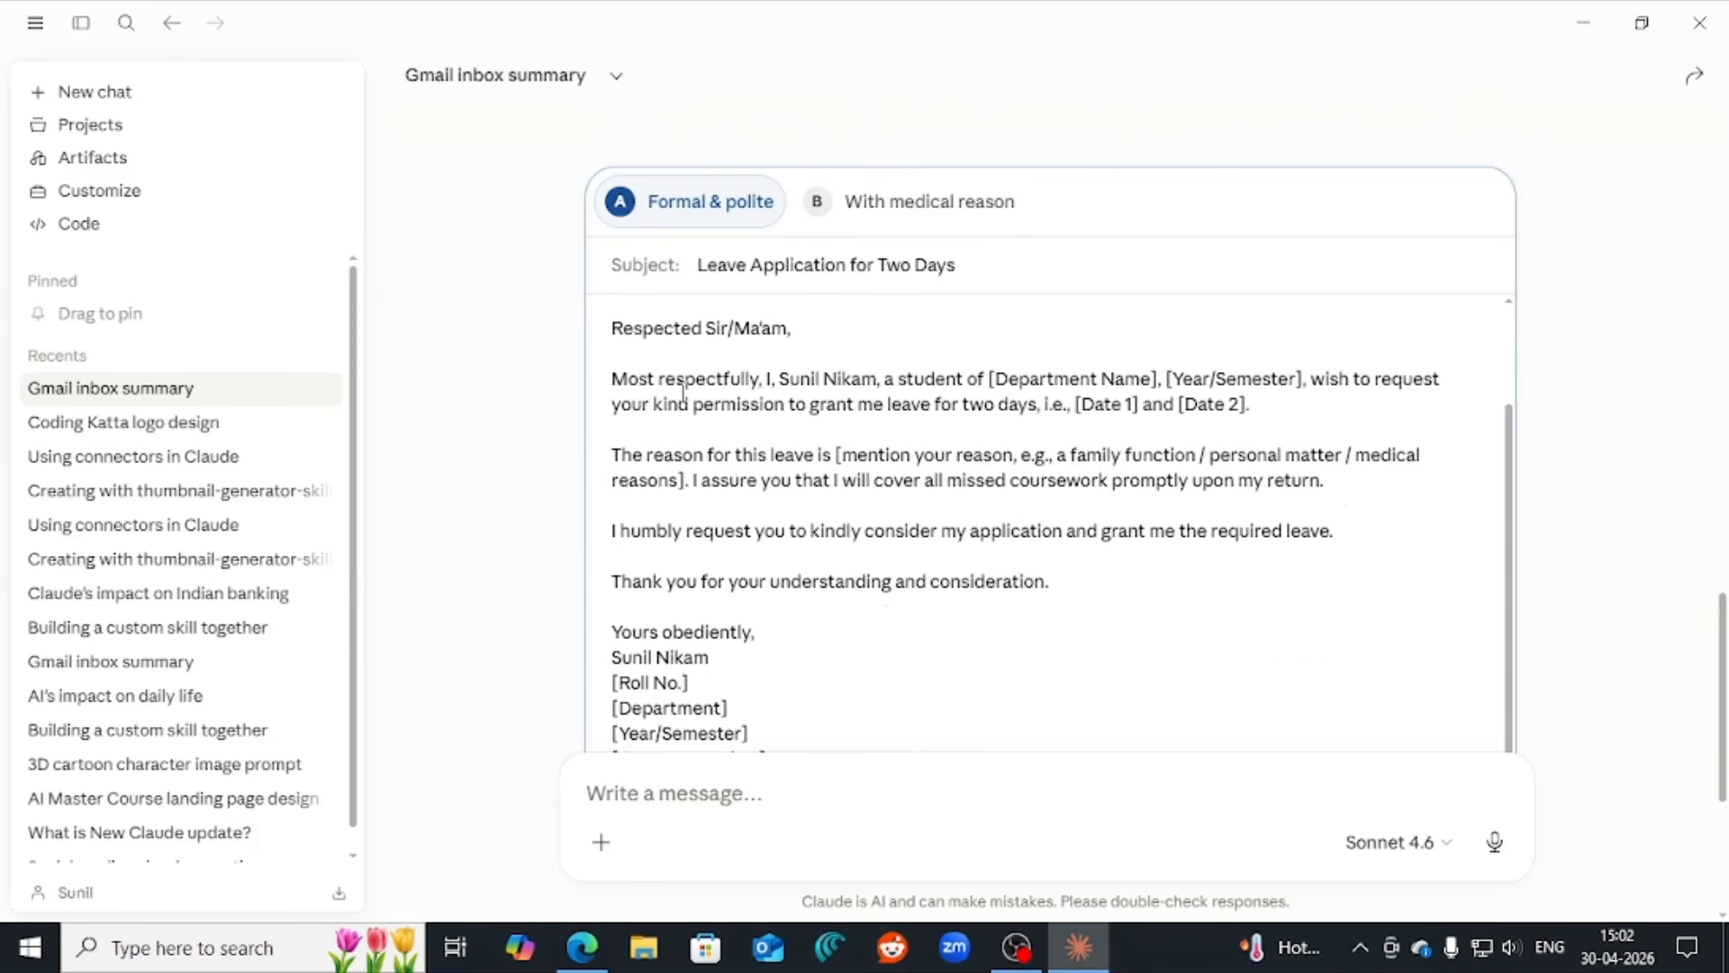
scroll(682, 391, "up", 4)
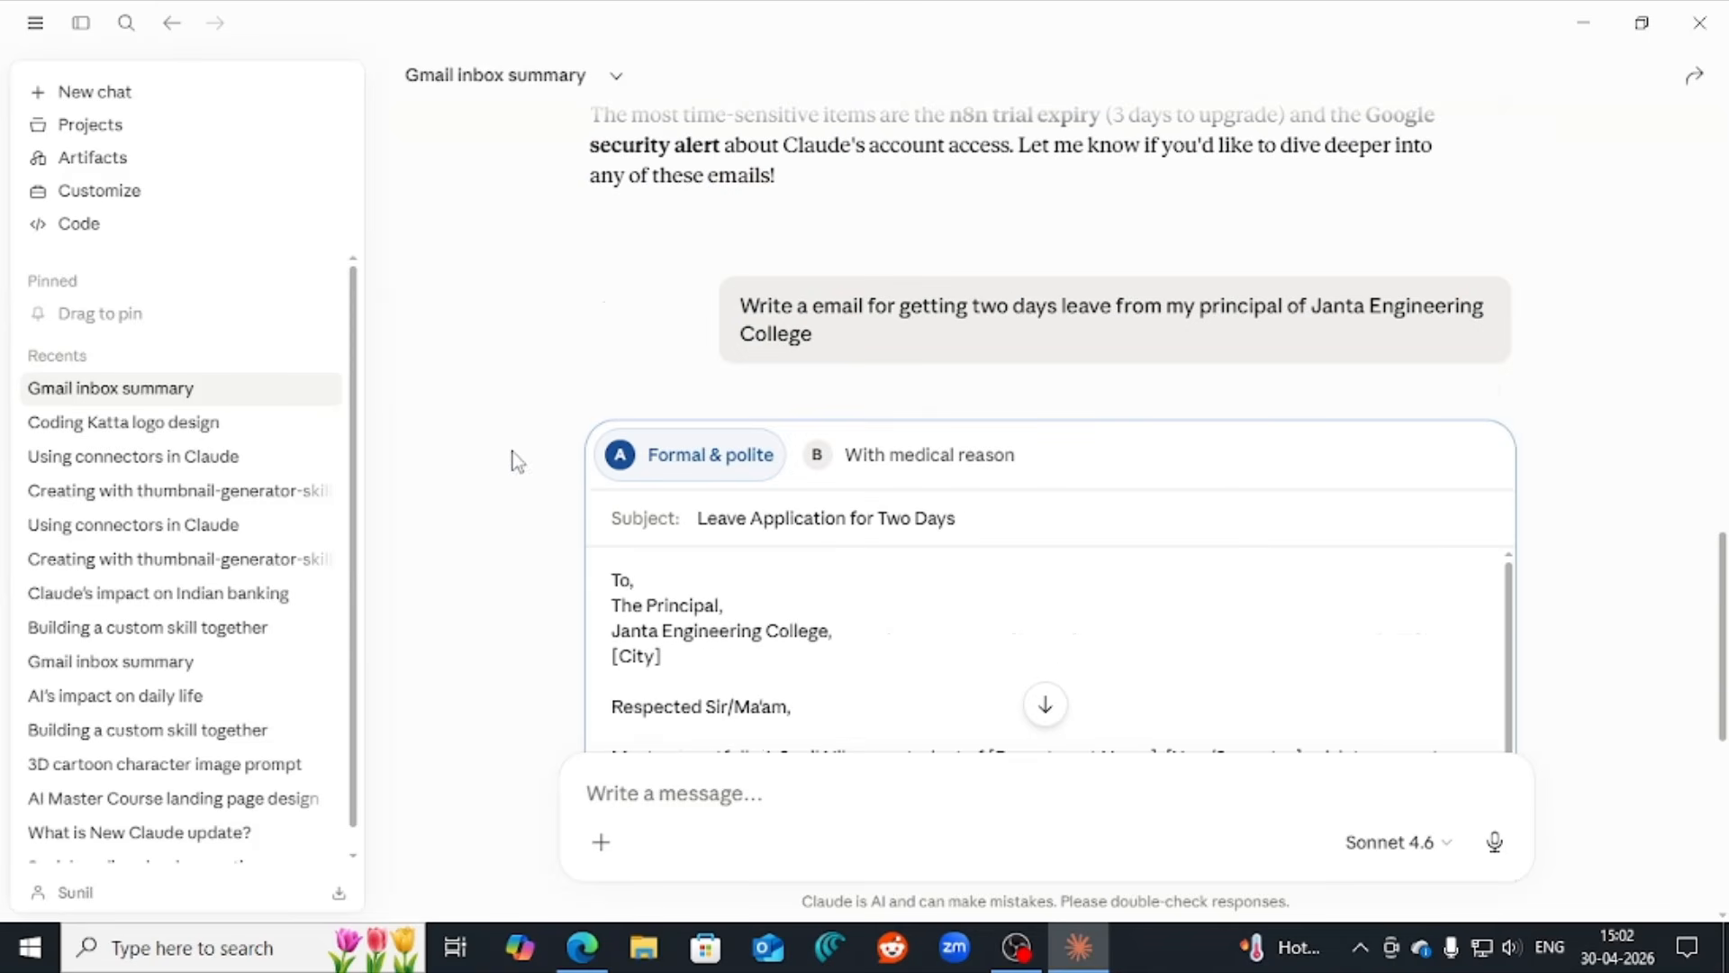
scroll(509, 435, "up", 4)
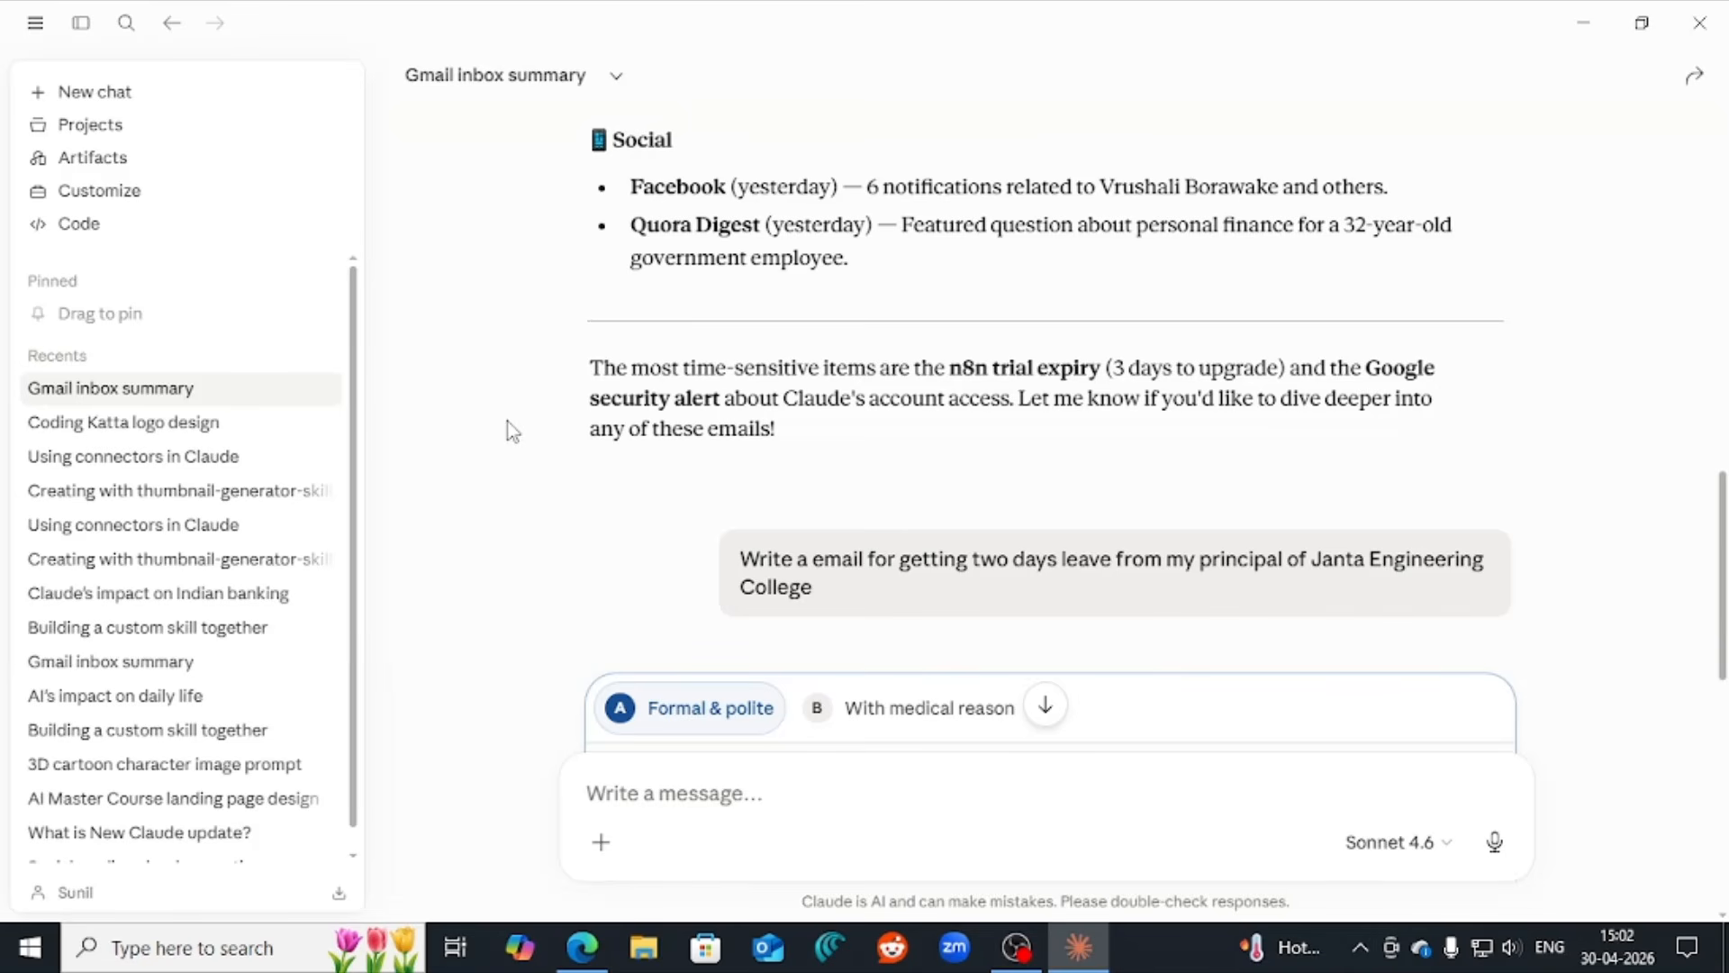
- Open the connectors directory from the customization settings and filter it by the Code category
left_click(108, 192)
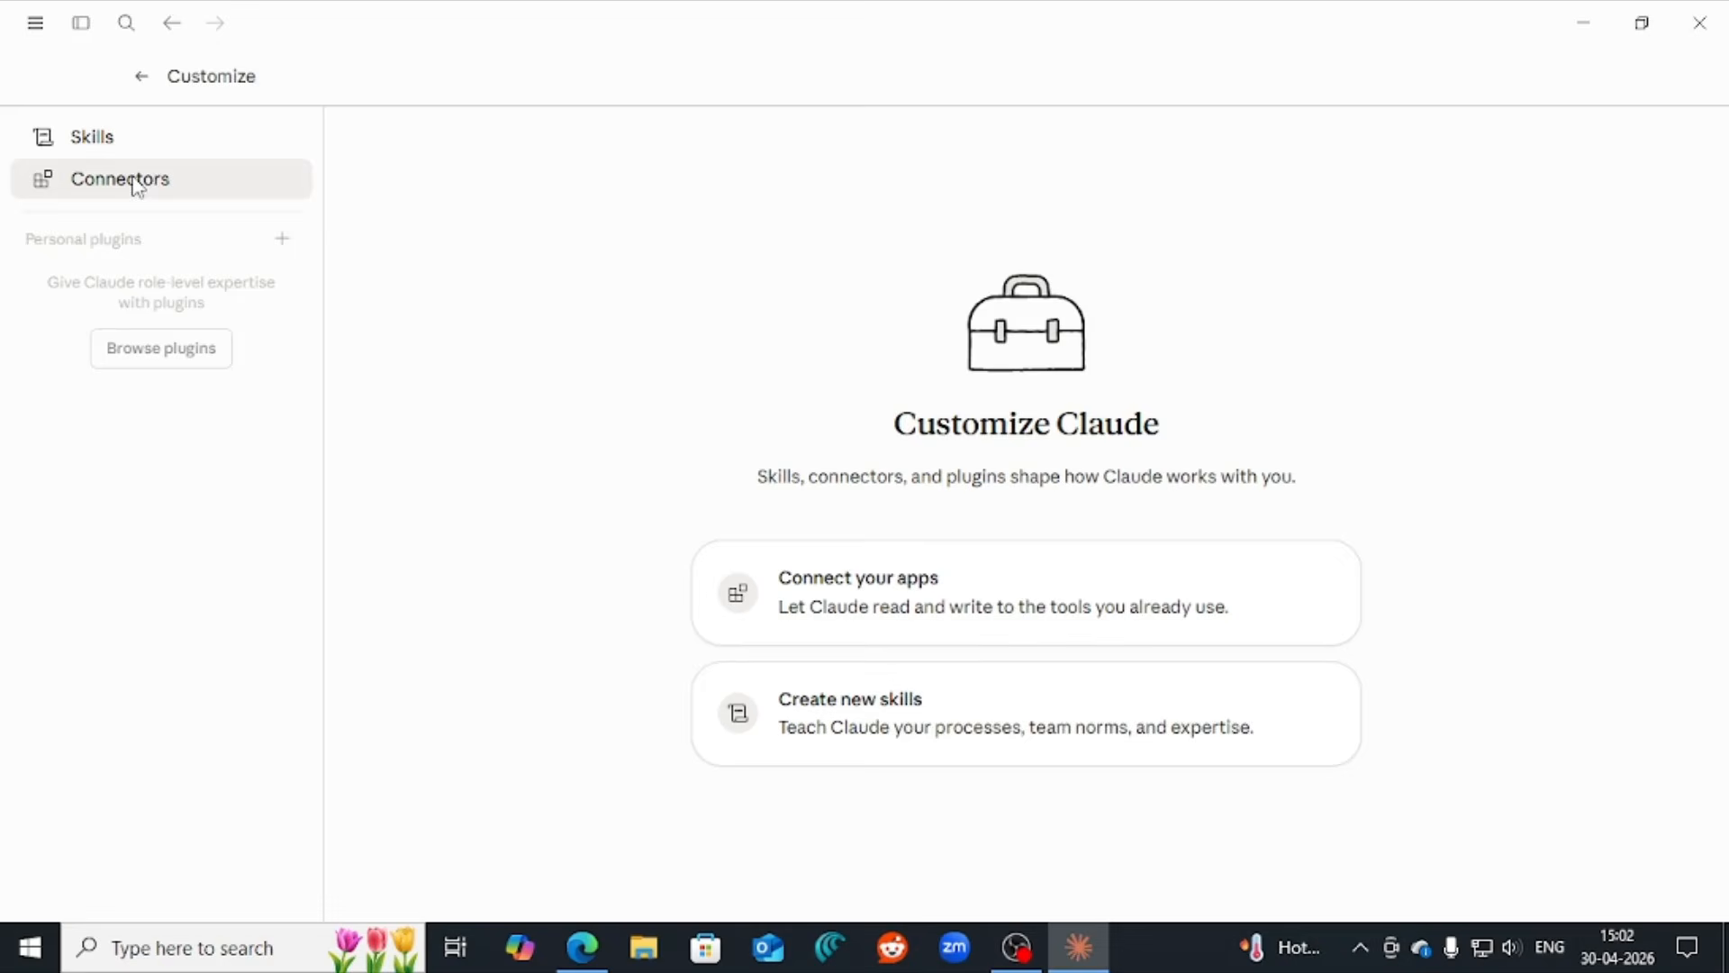
left_click(137, 184)
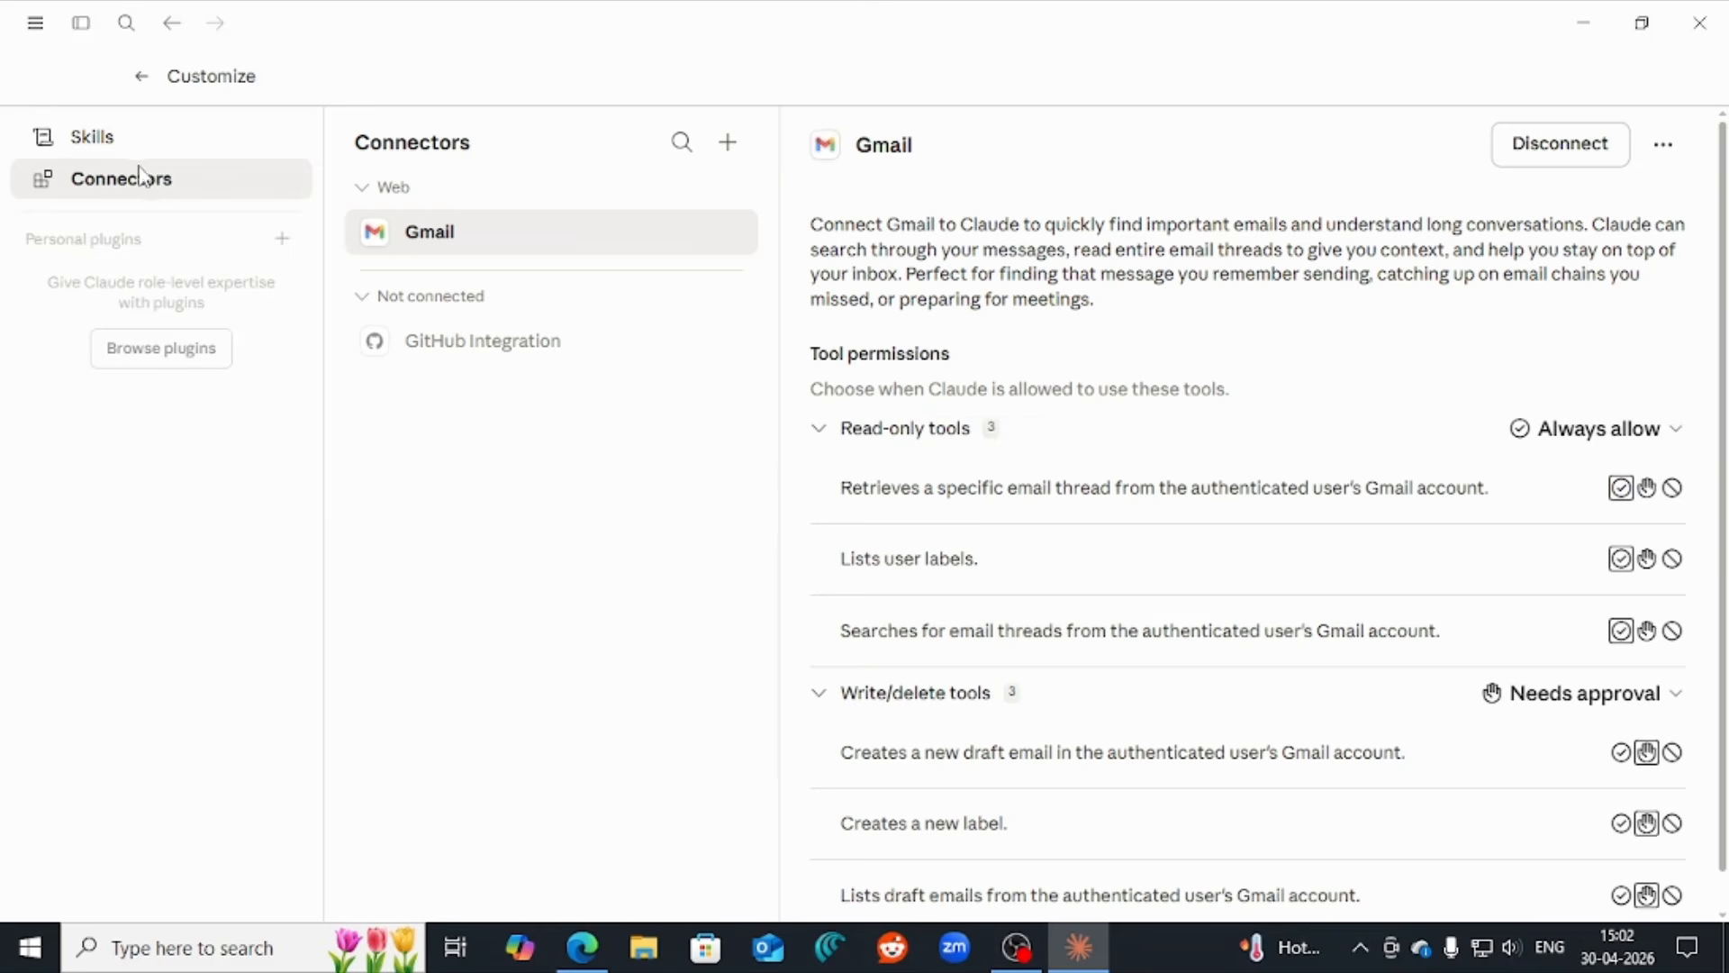
left_click(726, 149)
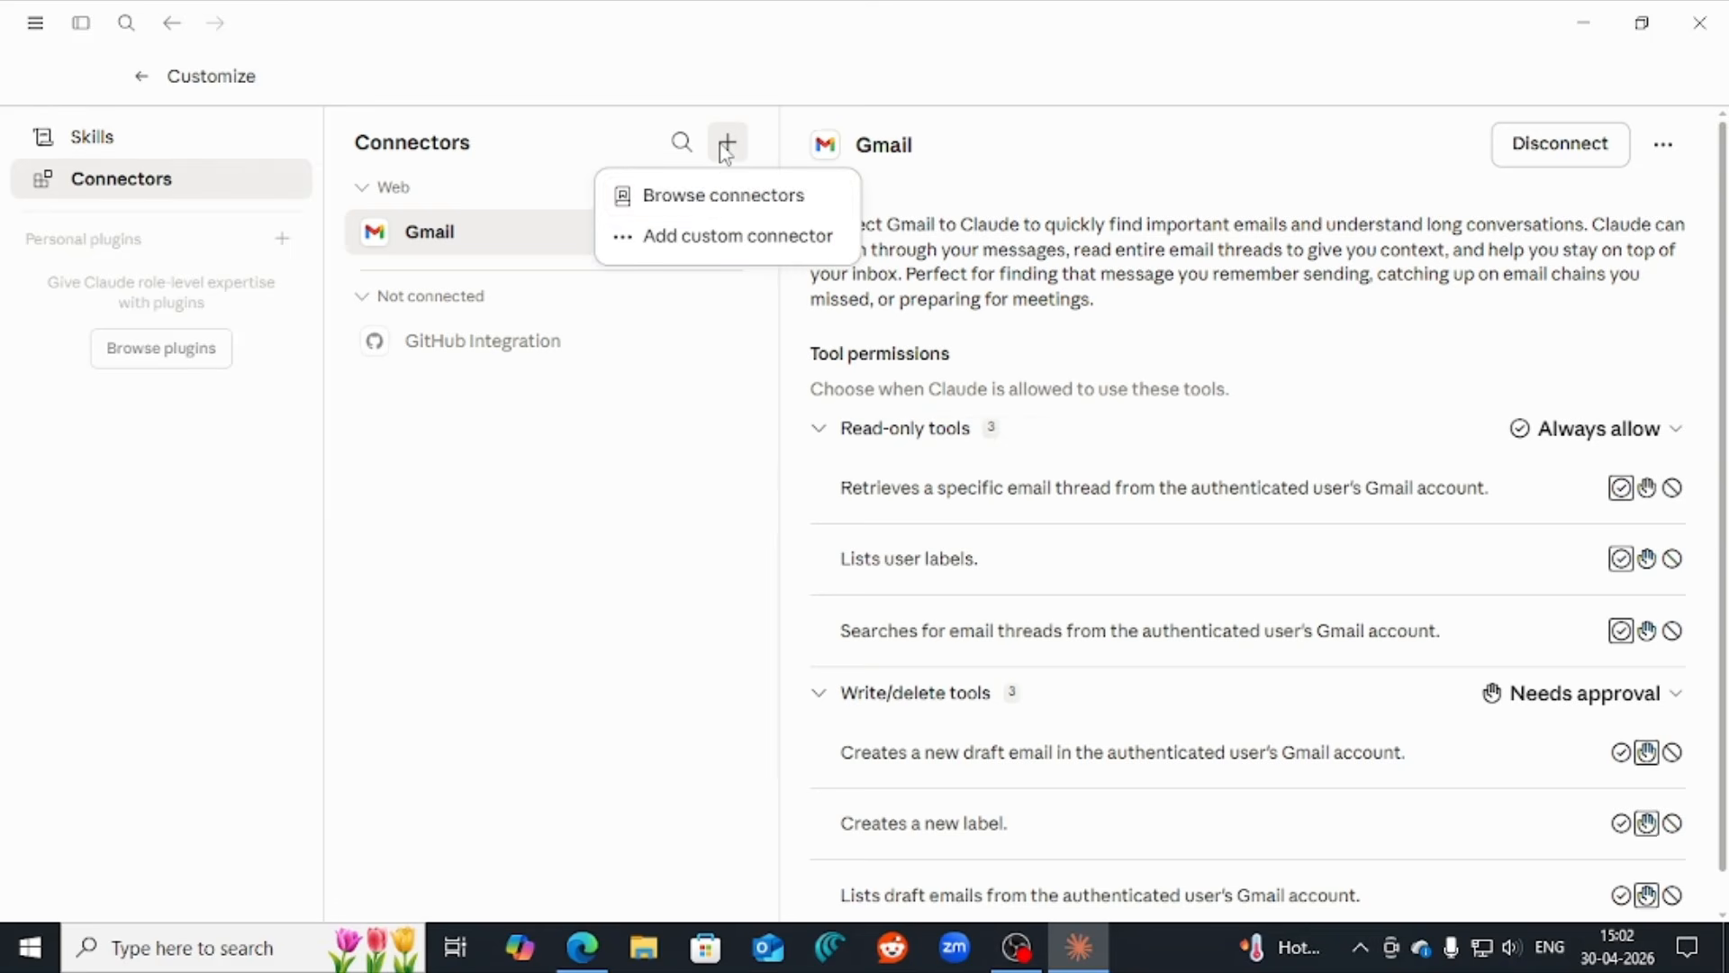
left_click(716, 209)
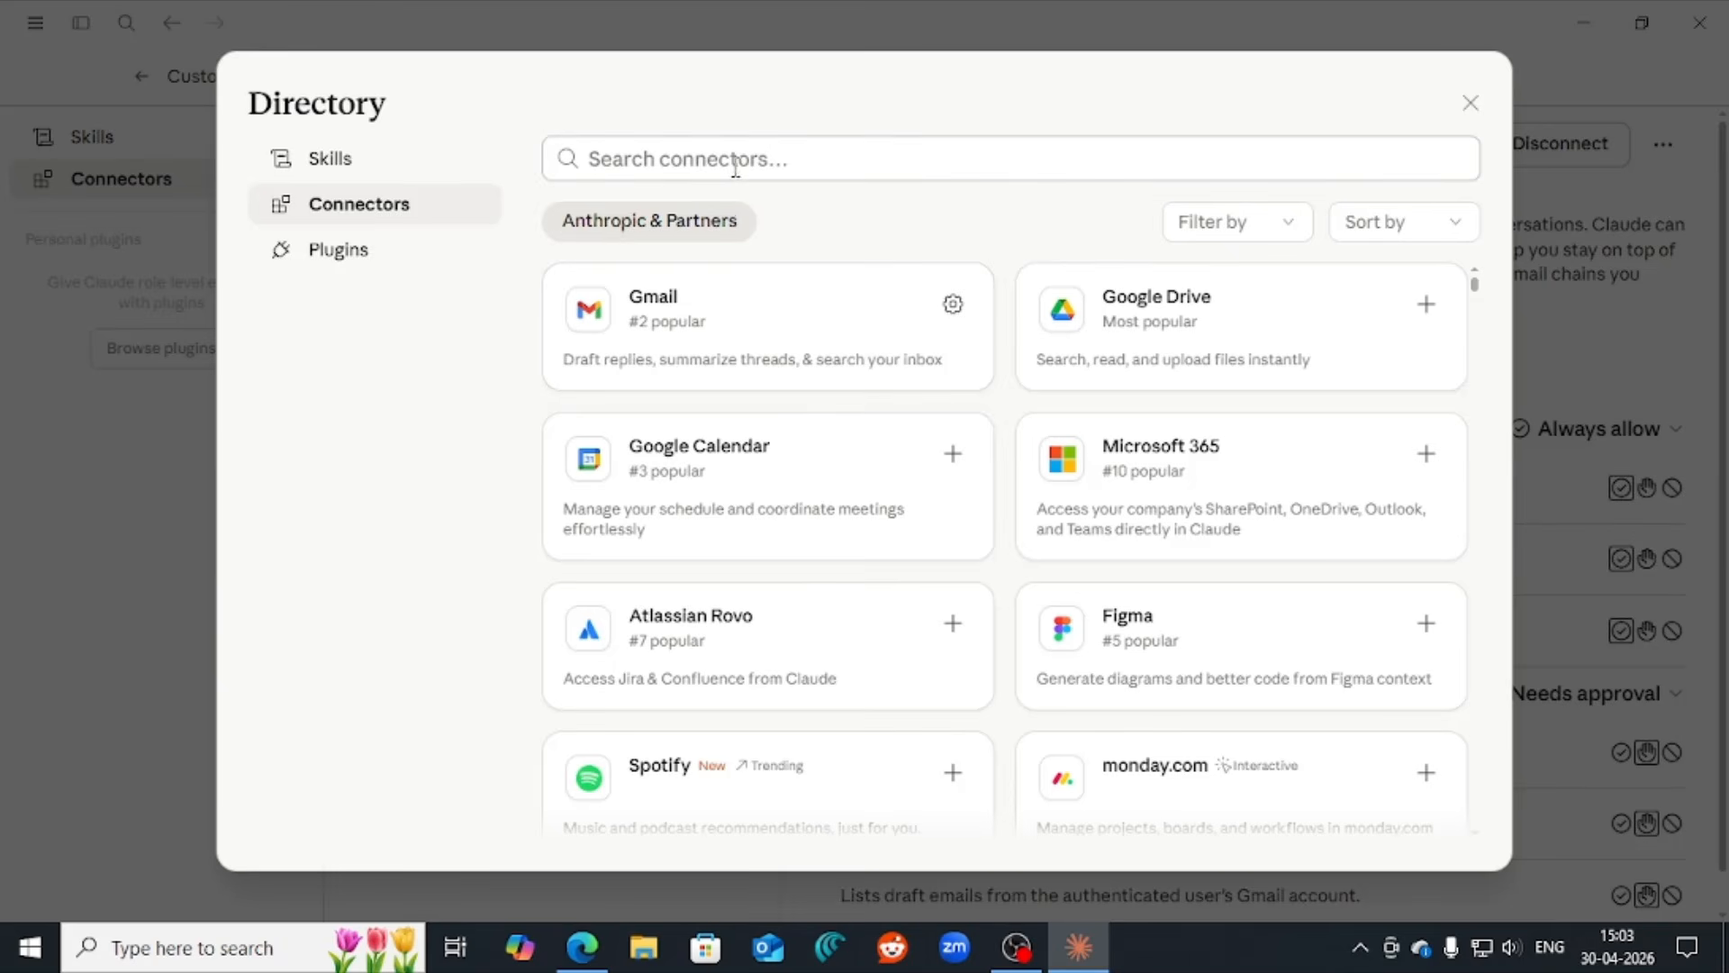
left_click(1295, 229)
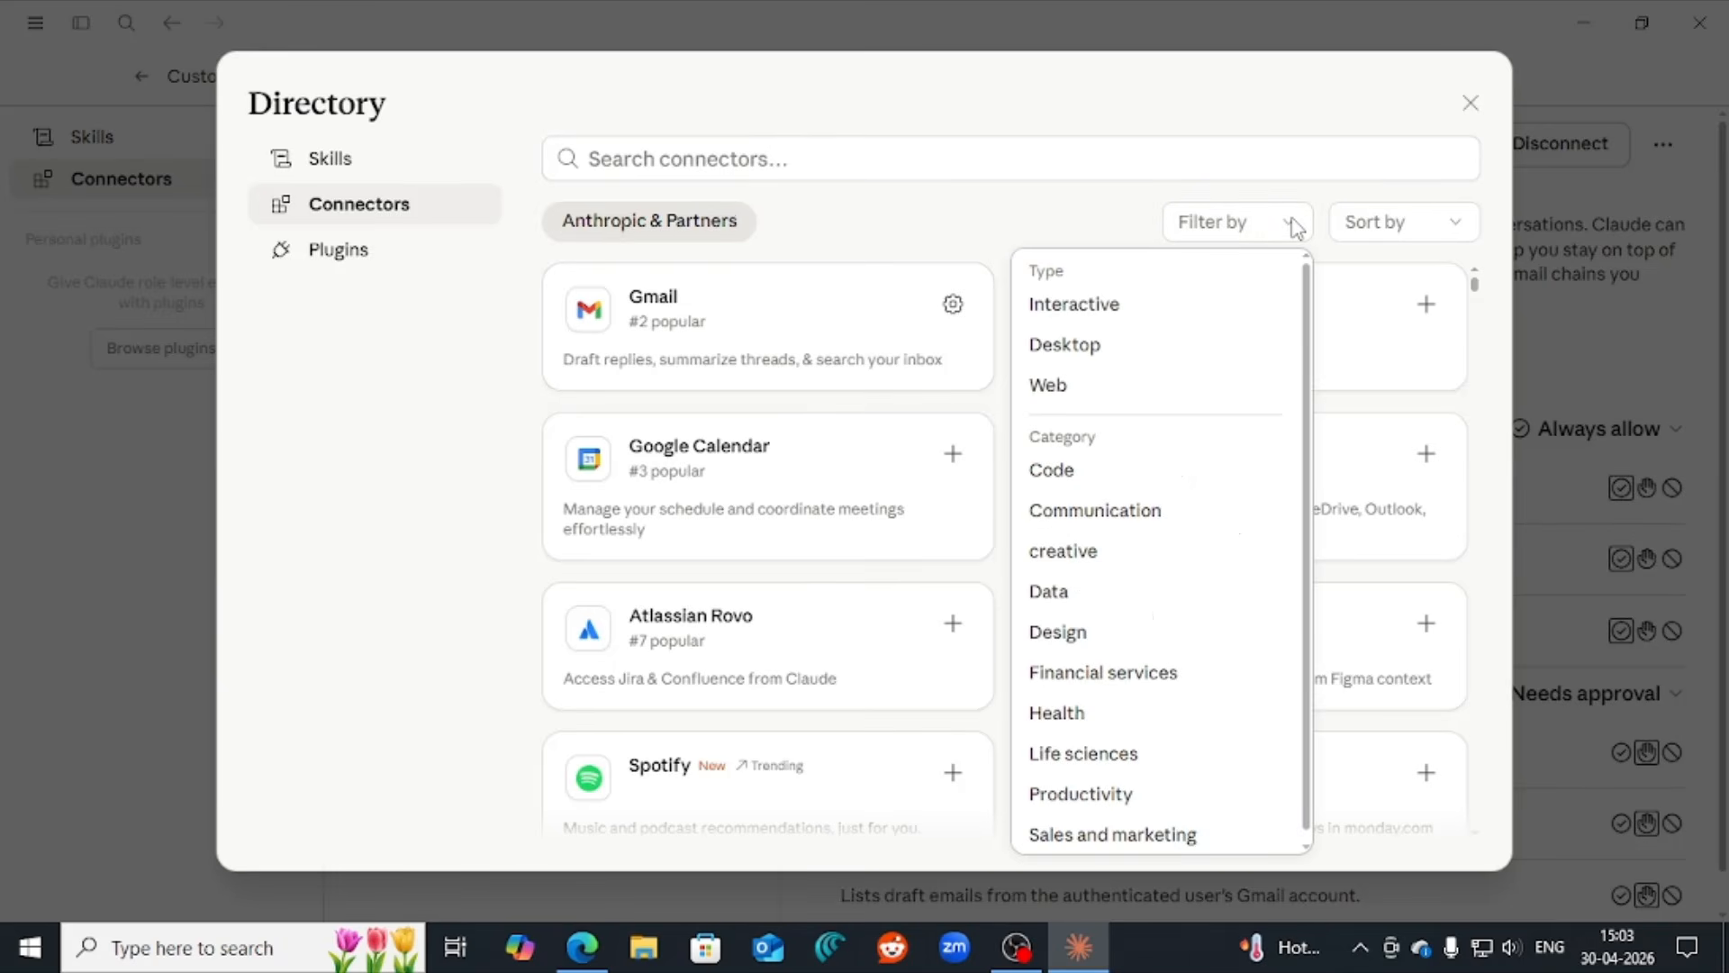
left_click(1087, 482)
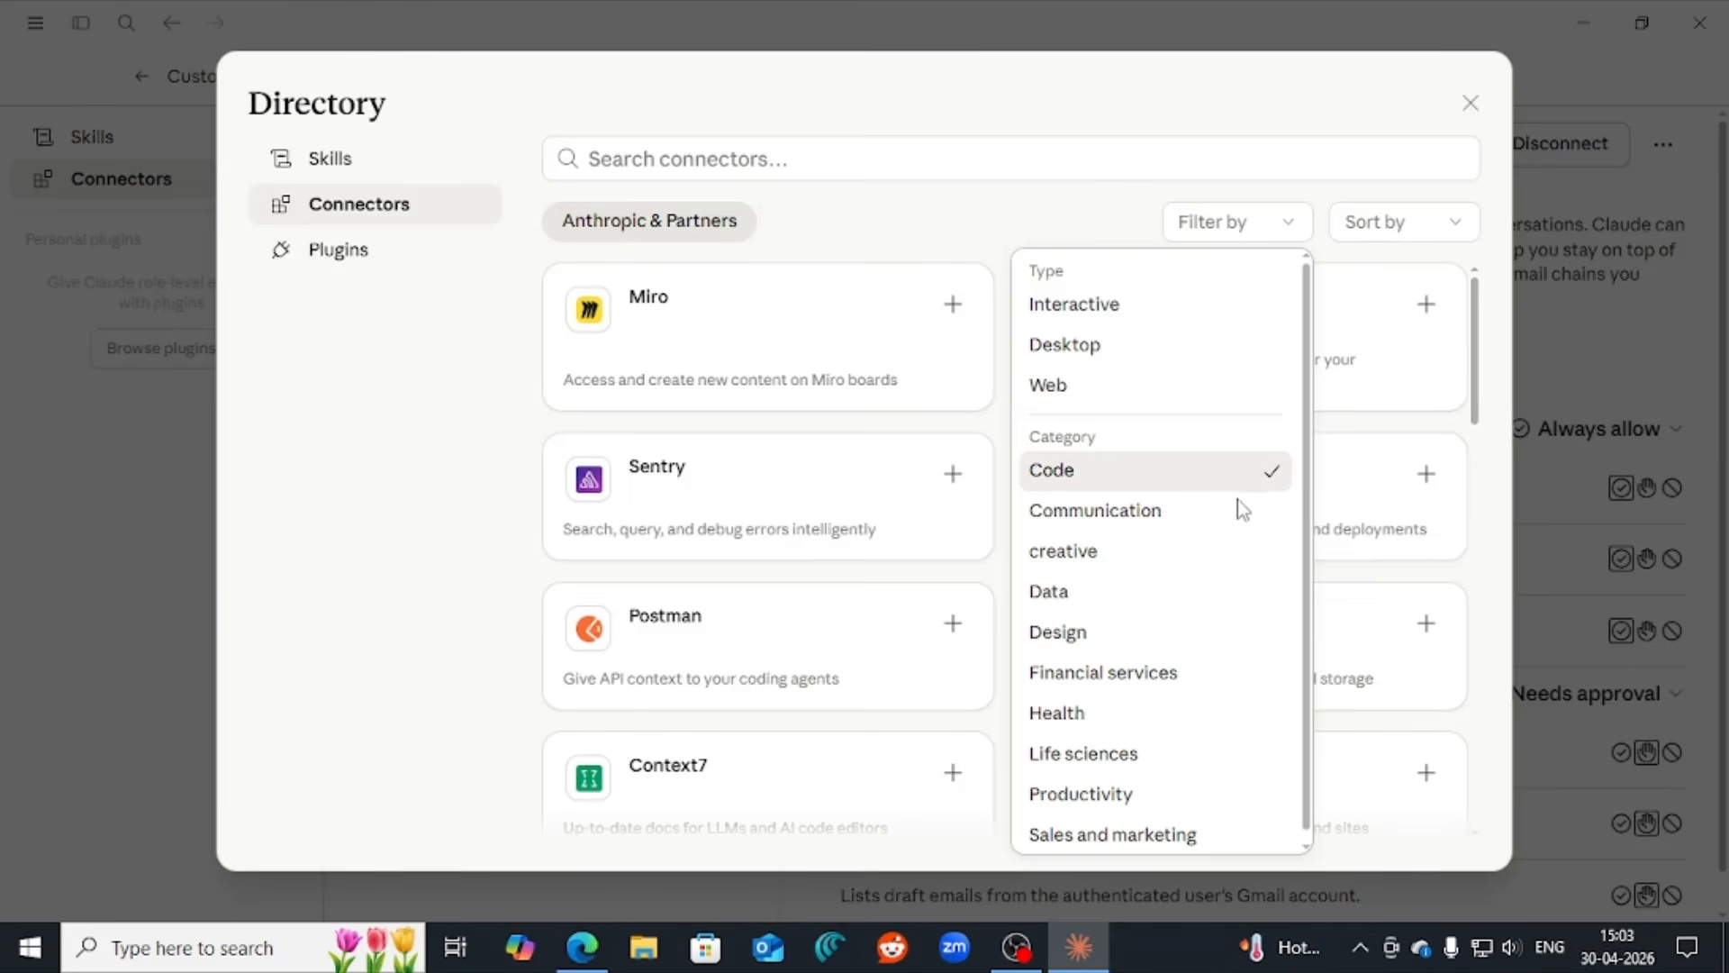
- Switch the connectors directory filter to Communication, replace it with Design only, and look through the design connectors
left_click(1293, 227)
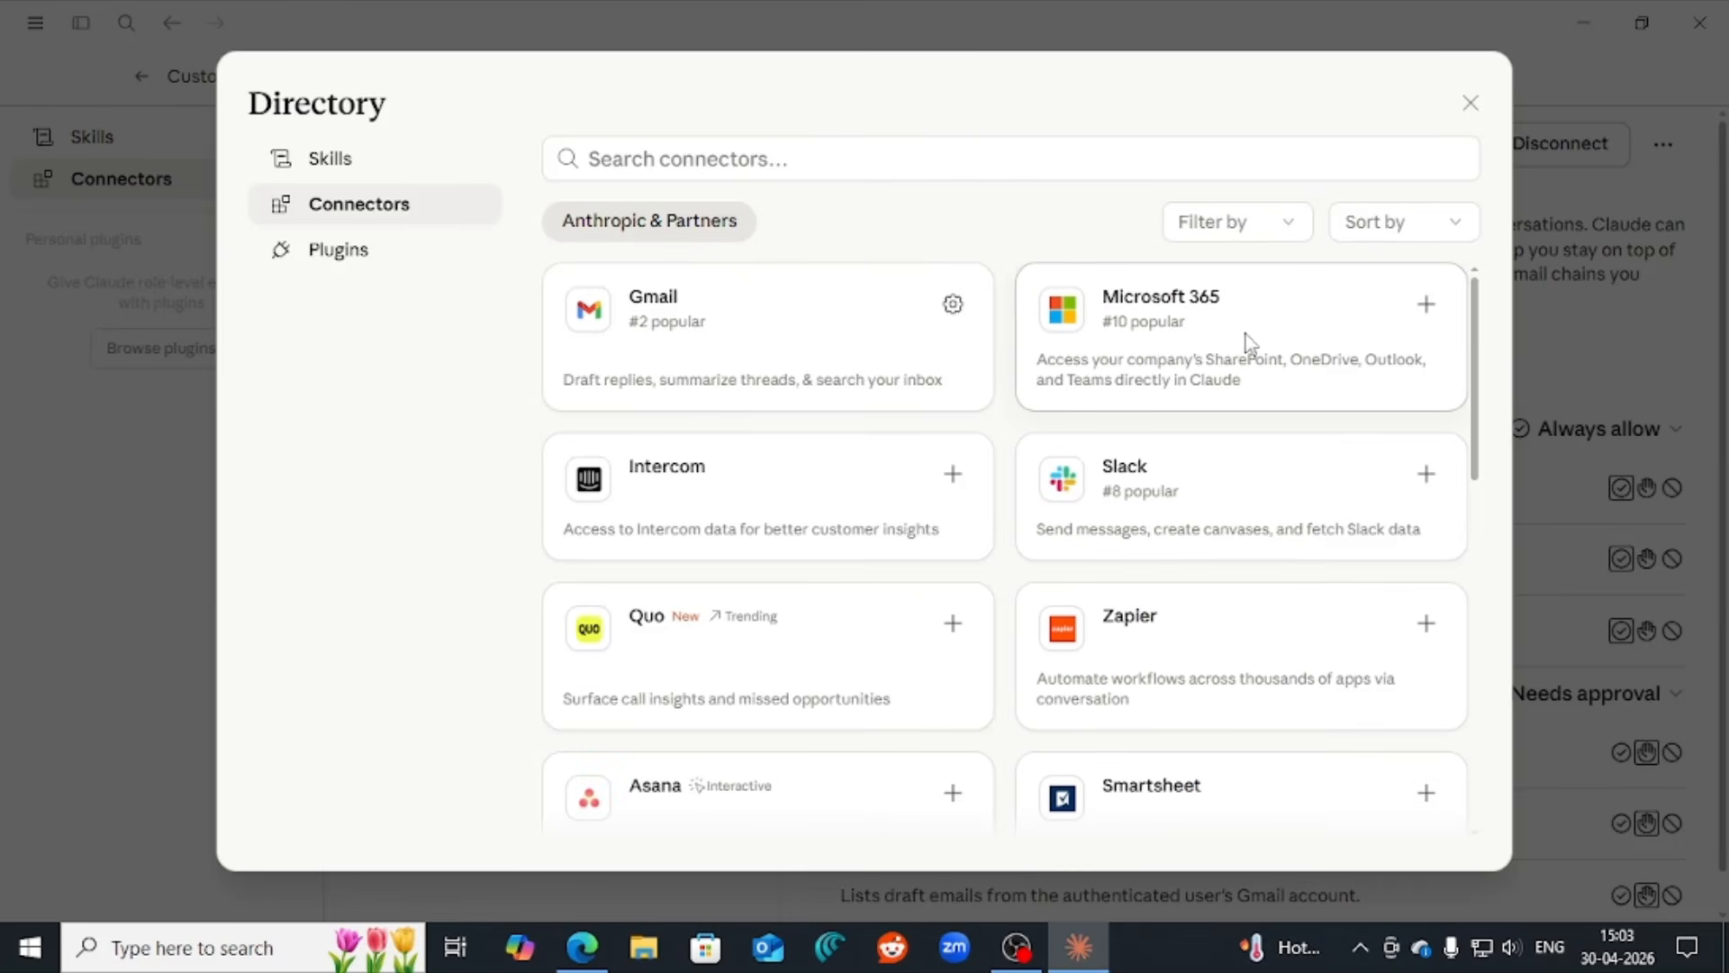
left_click(1287, 227)
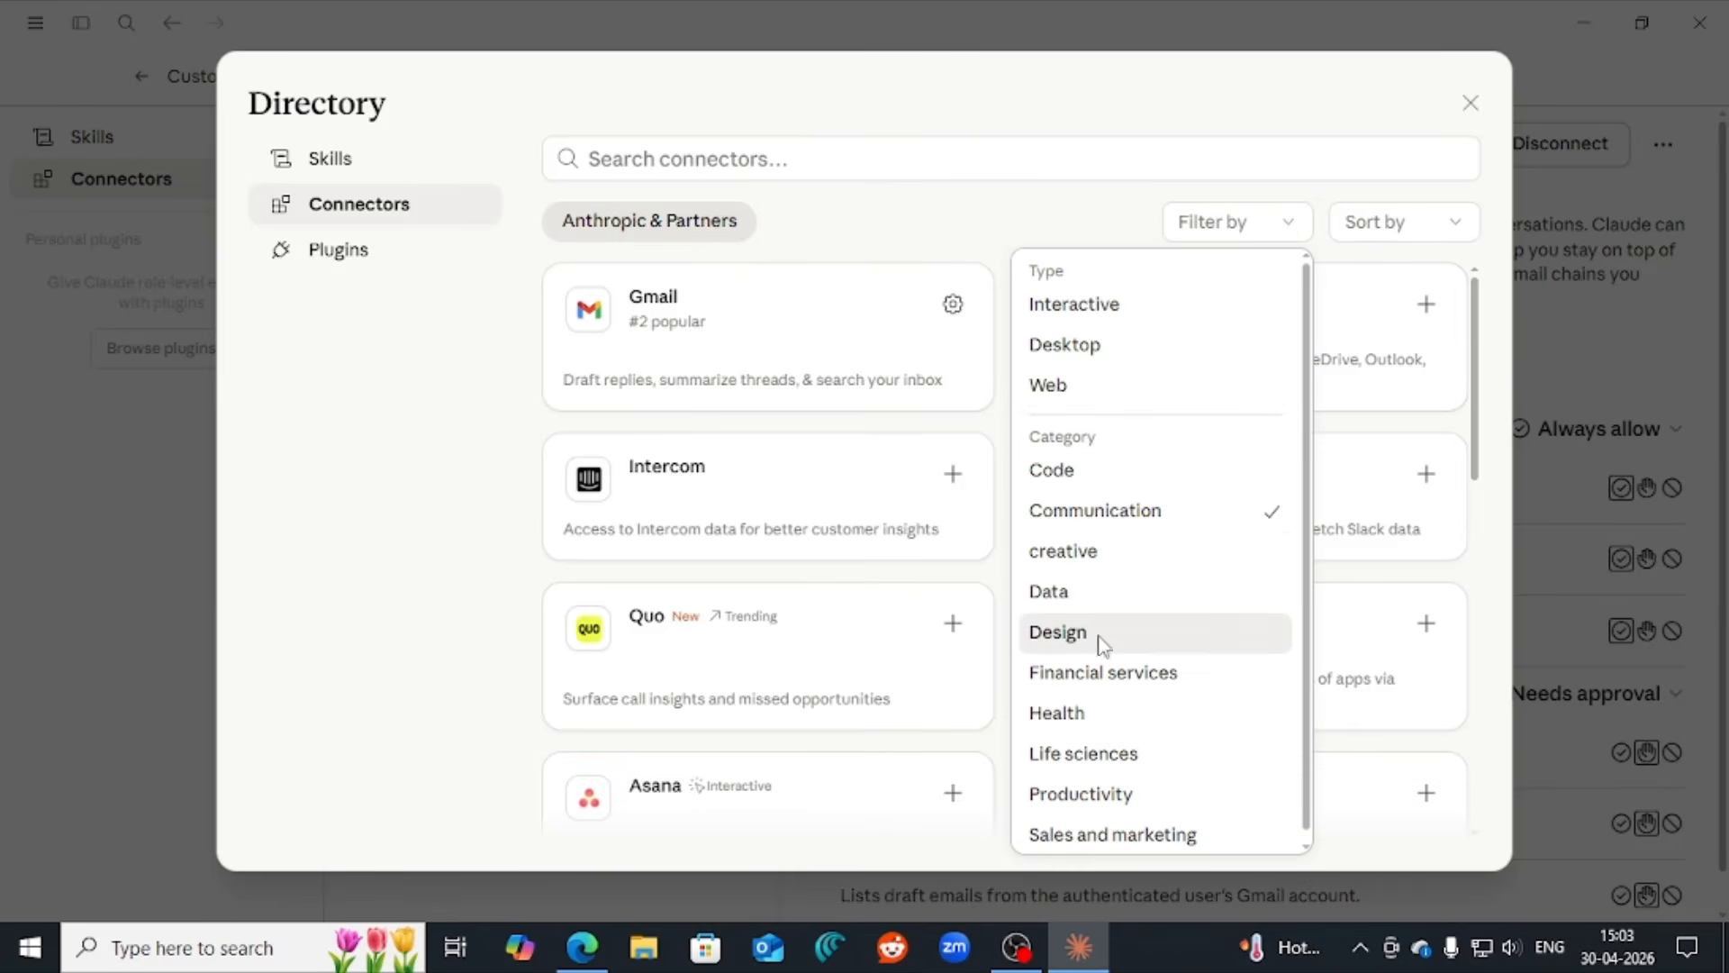
left_click(1059, 632)
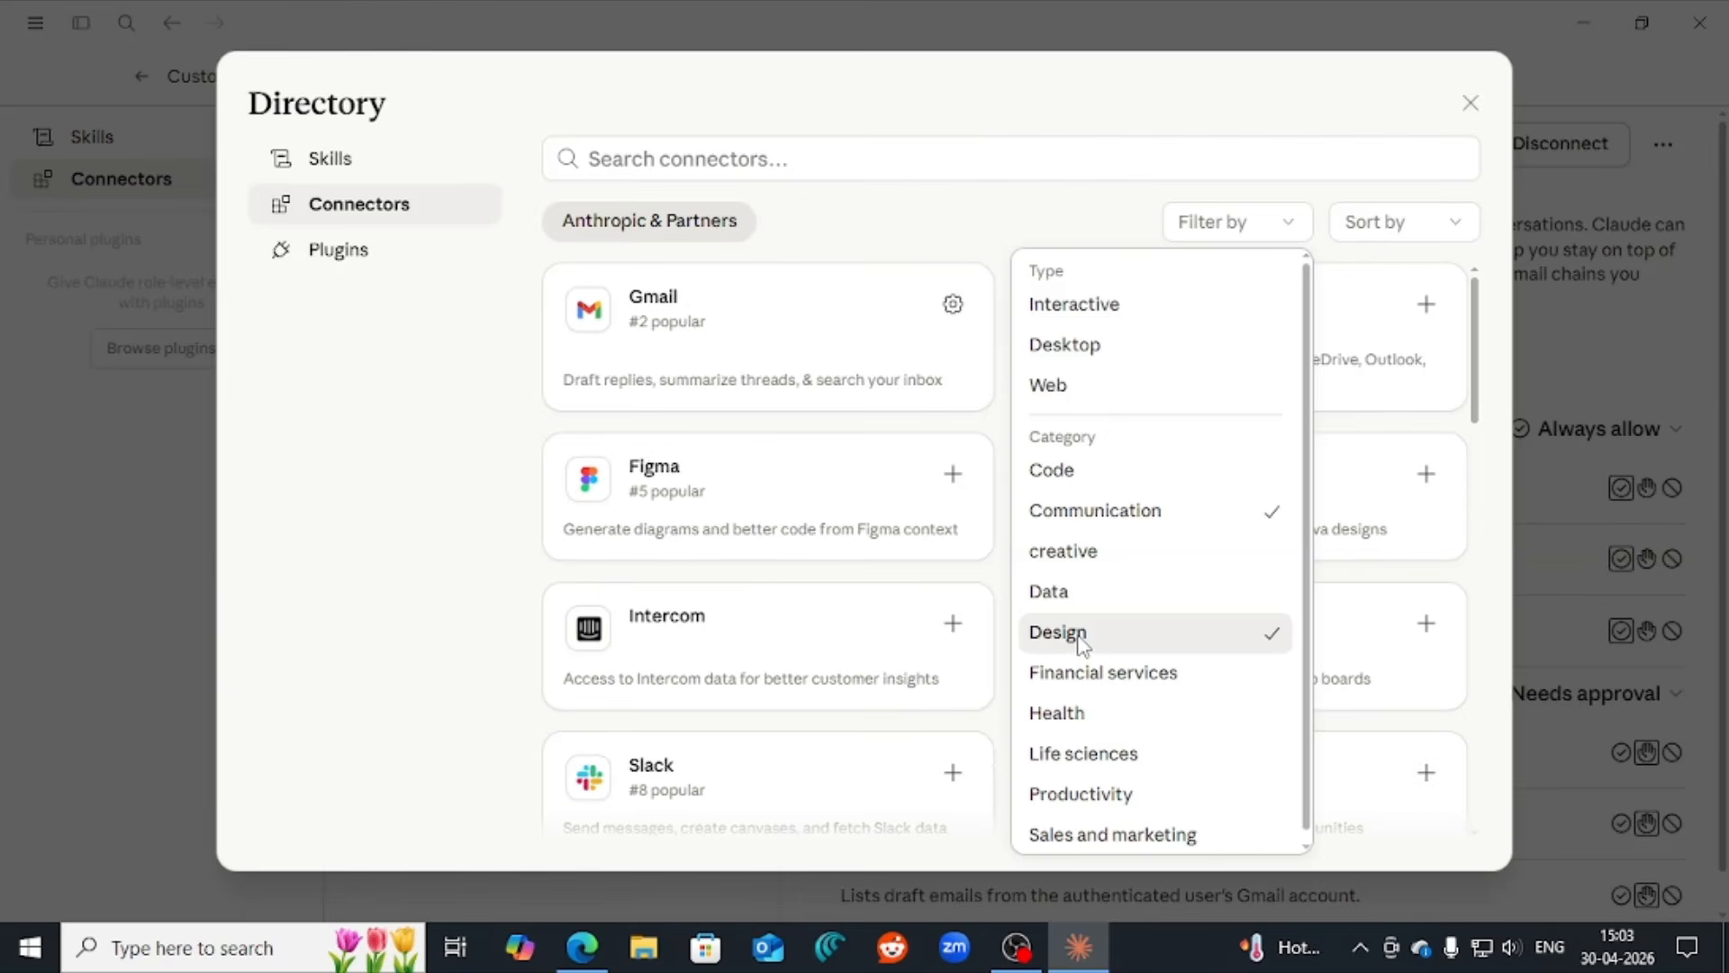
left_click(1271, 510)
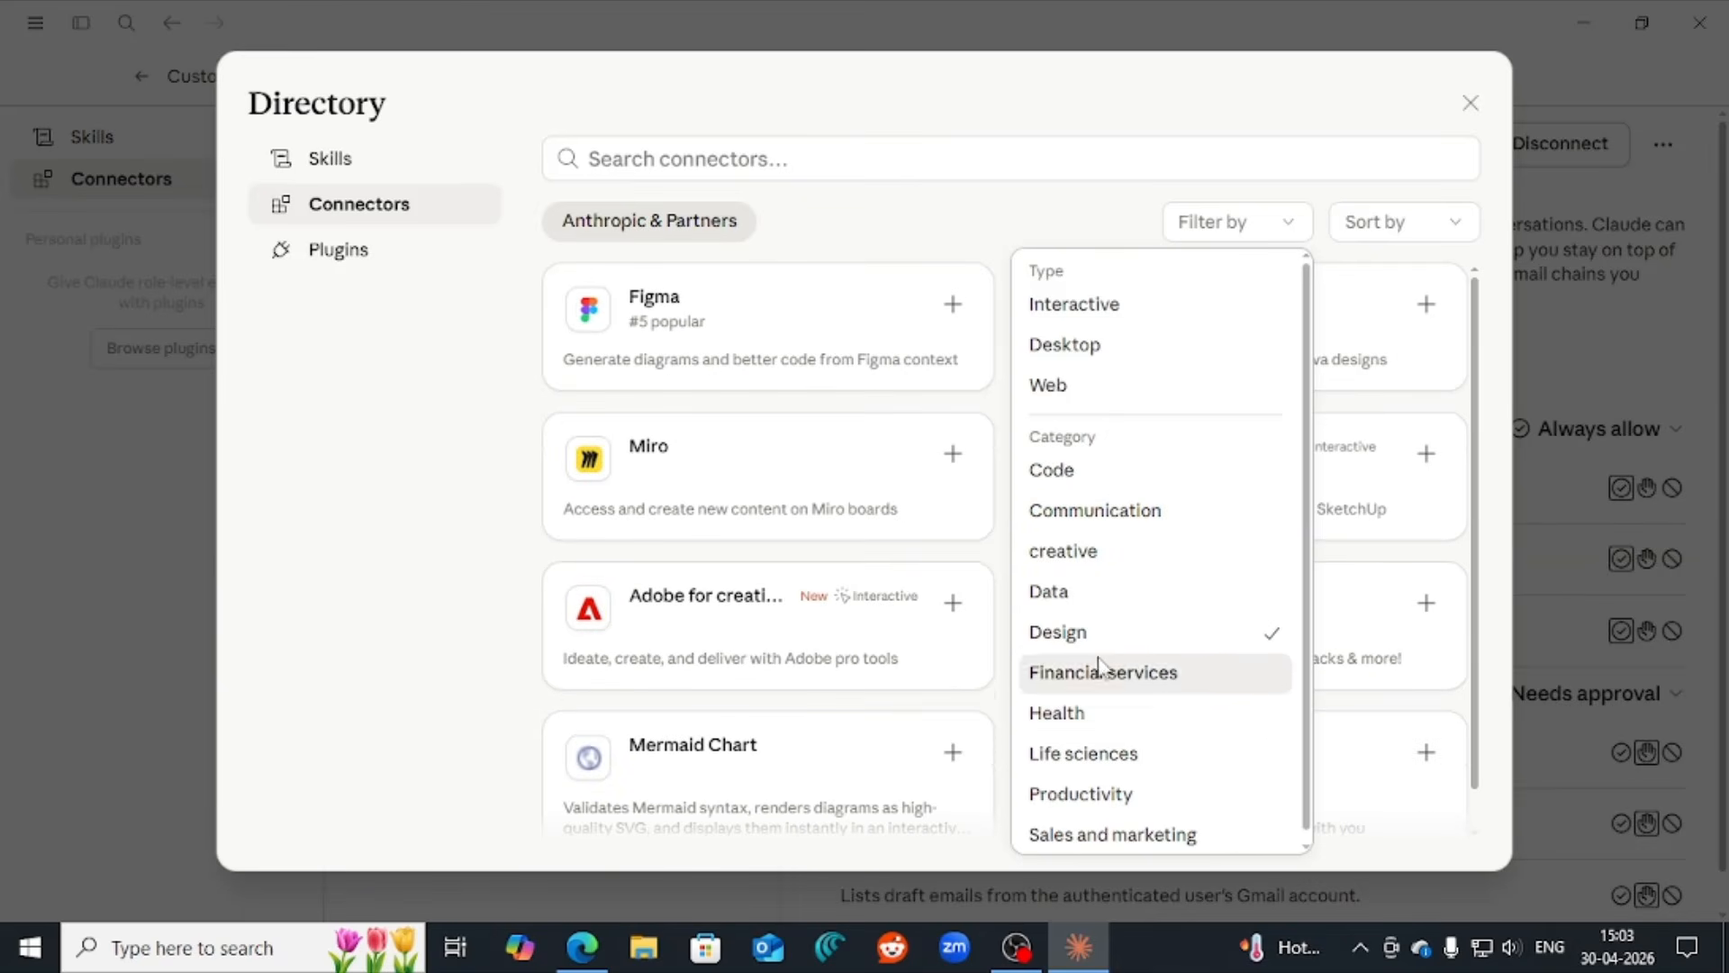
left_click(867, 235)
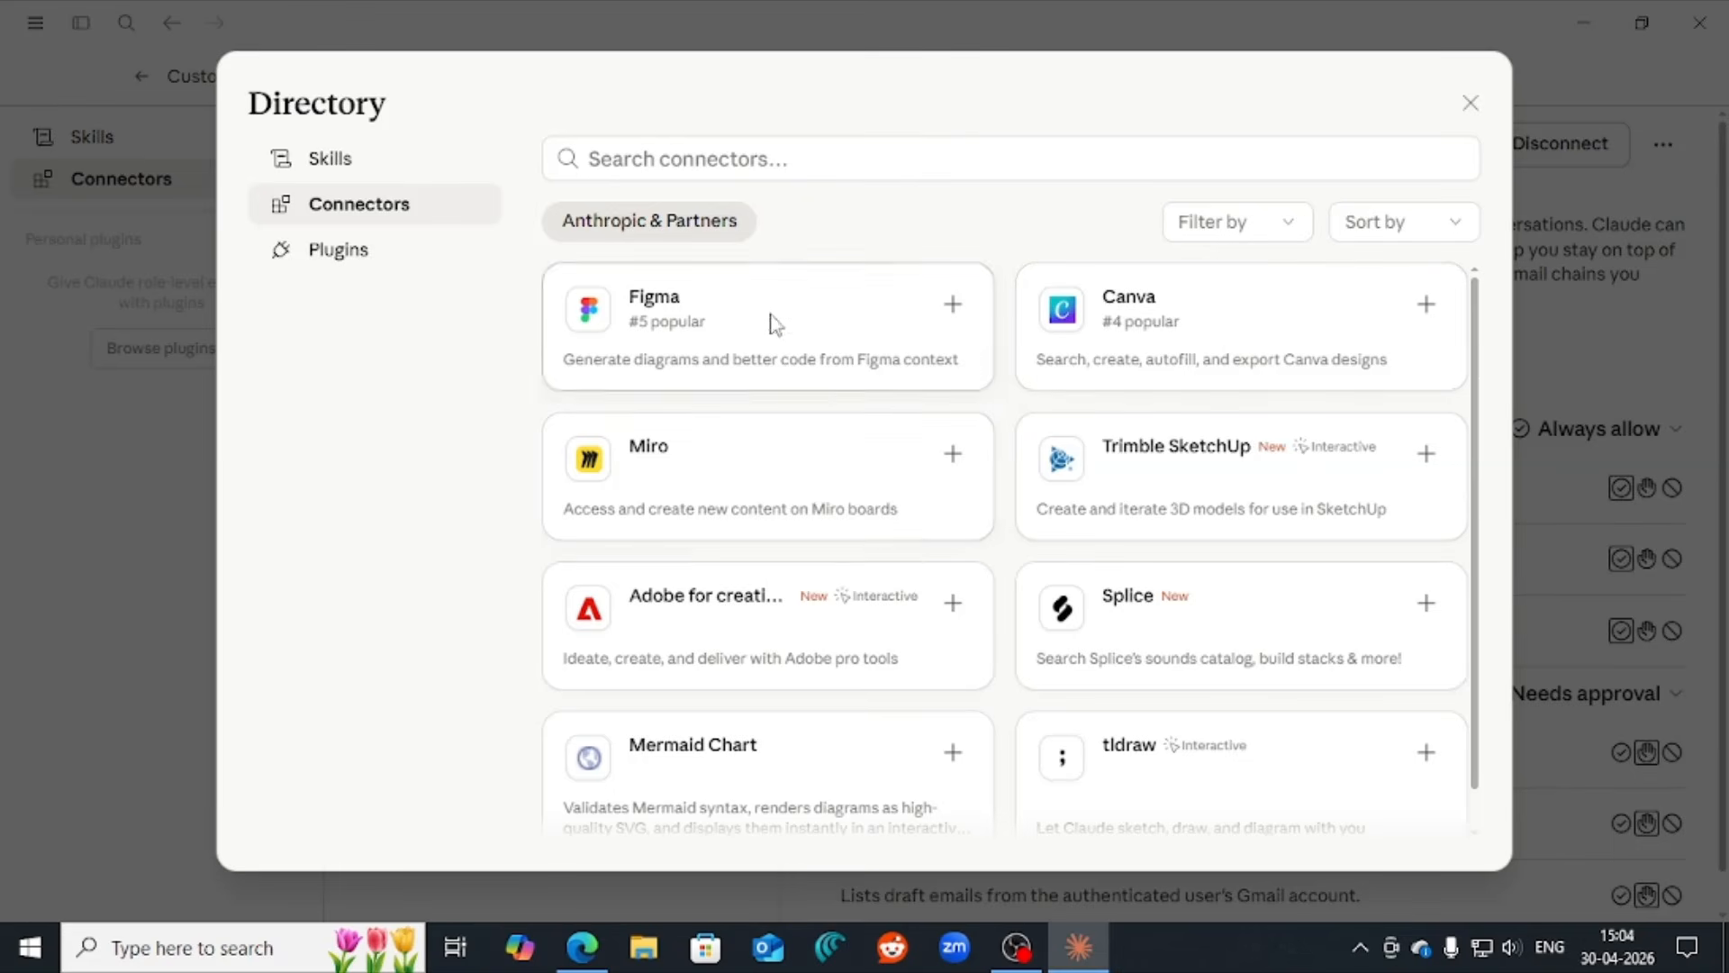
scroll(854, 608, "down", 1)
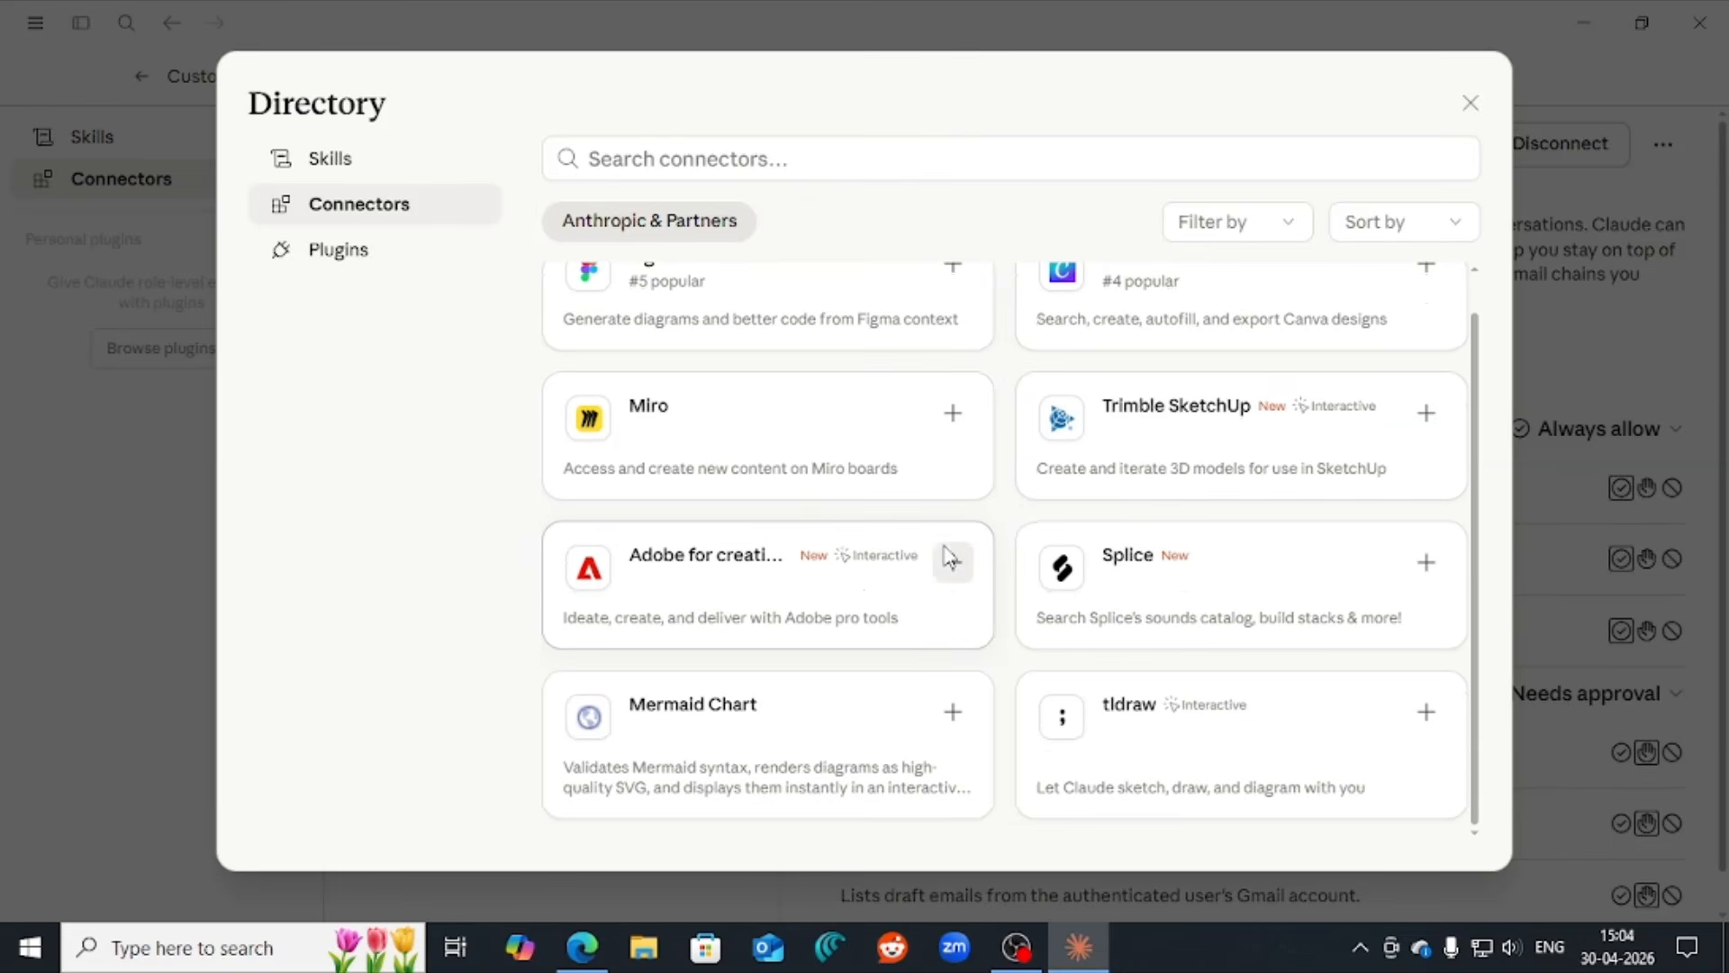
scroll(948, 553, "up", 1)
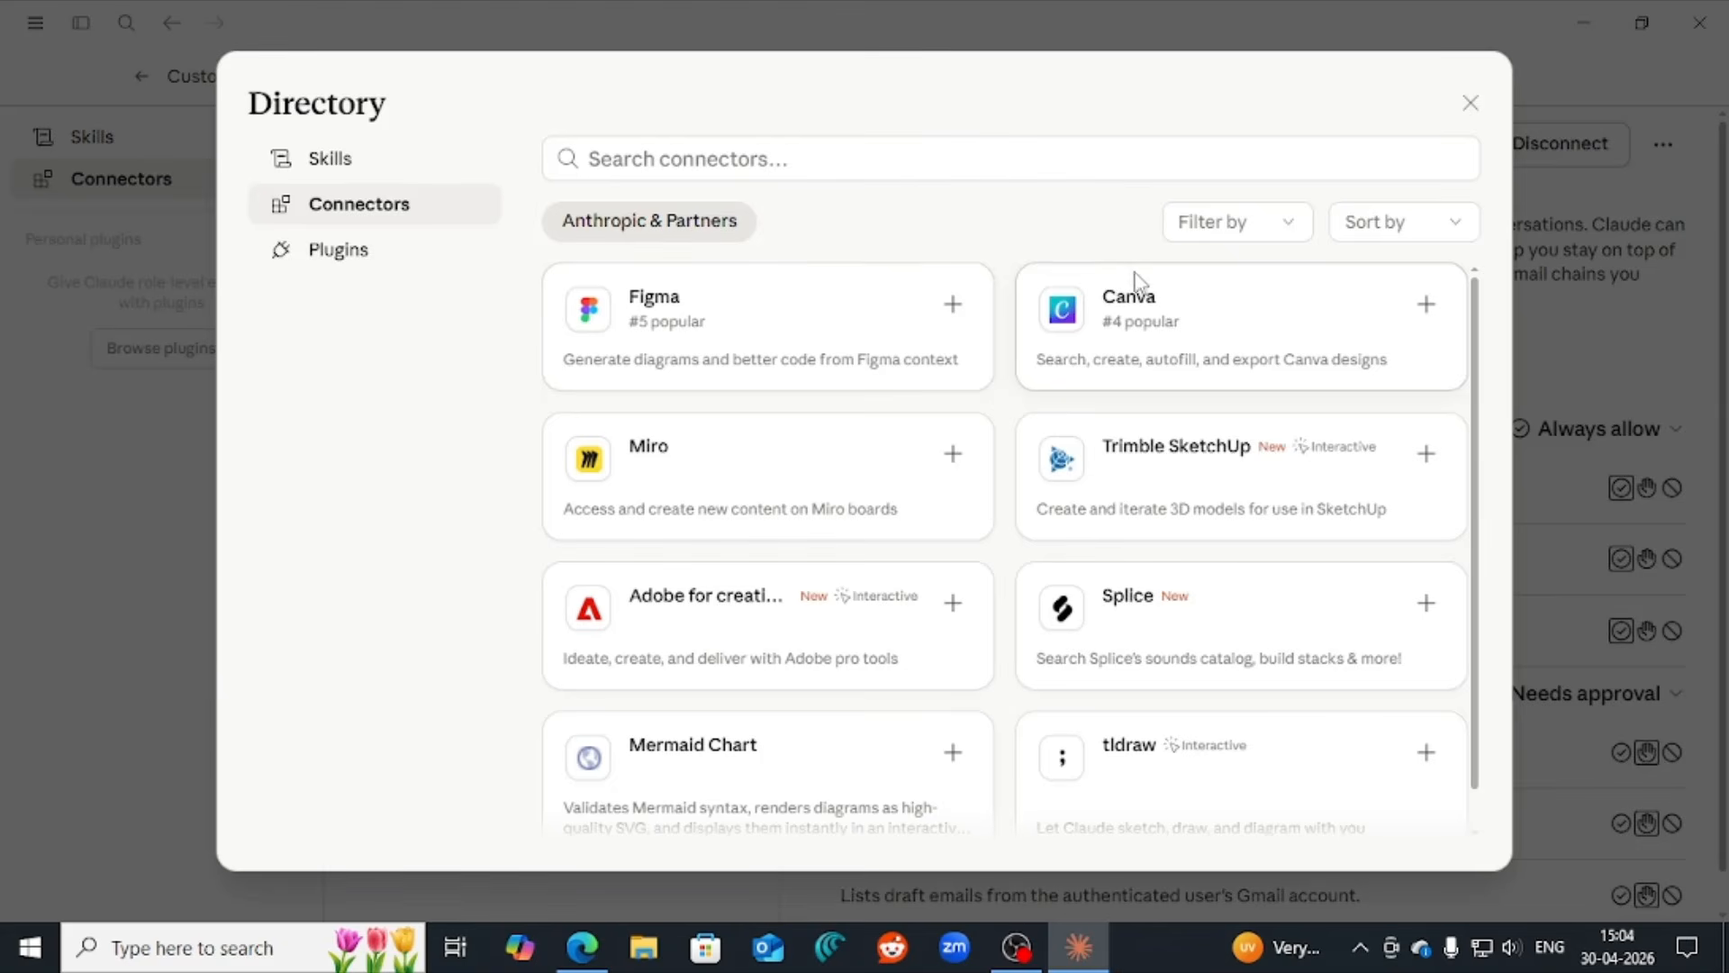
- Change the connectors category filter from Design to Financial services only
left_click(1289, 231)
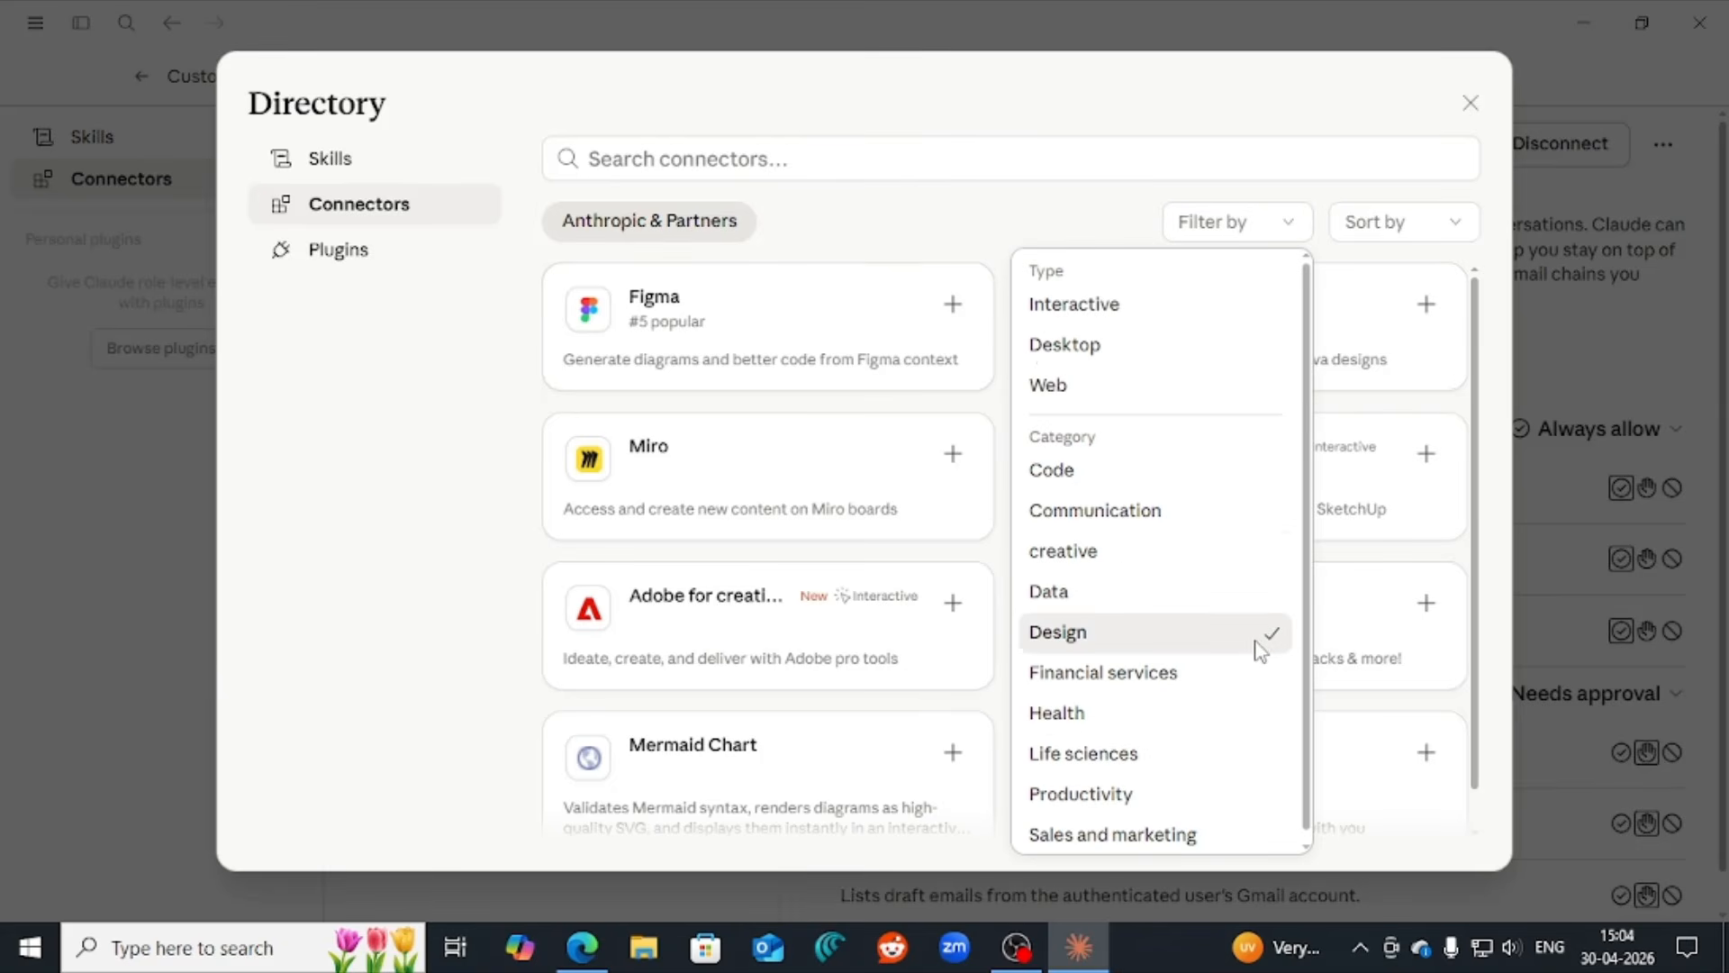
left_click(1243, 675)
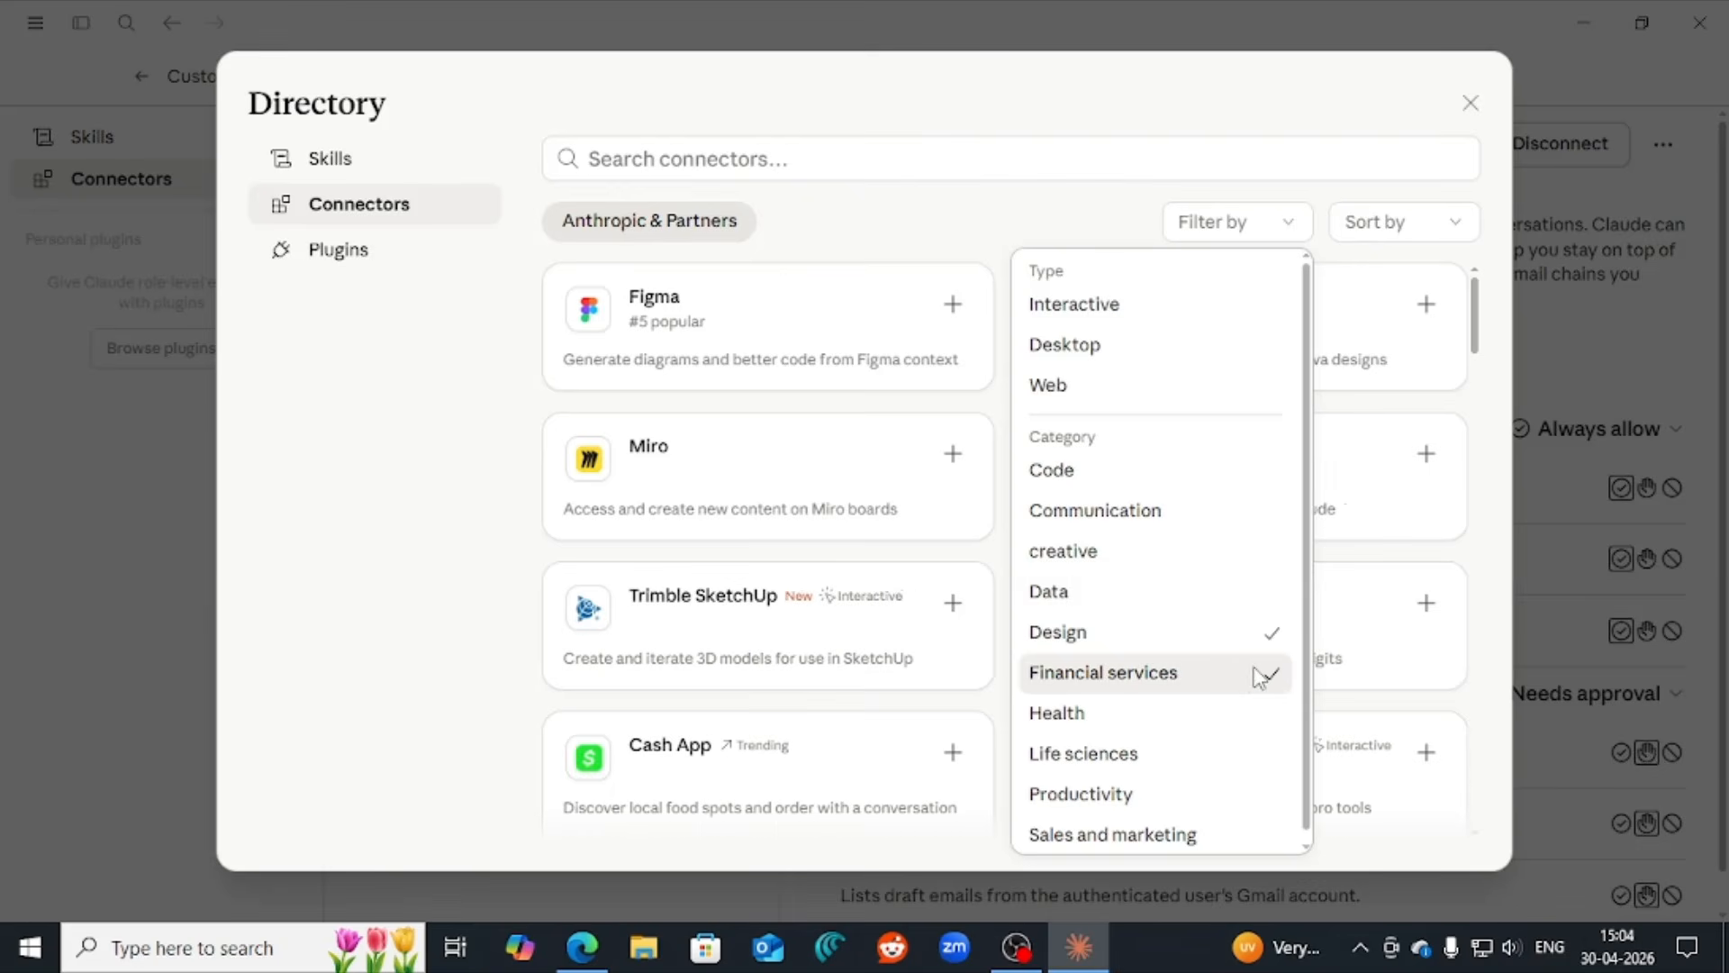
left_click(1270, 631)
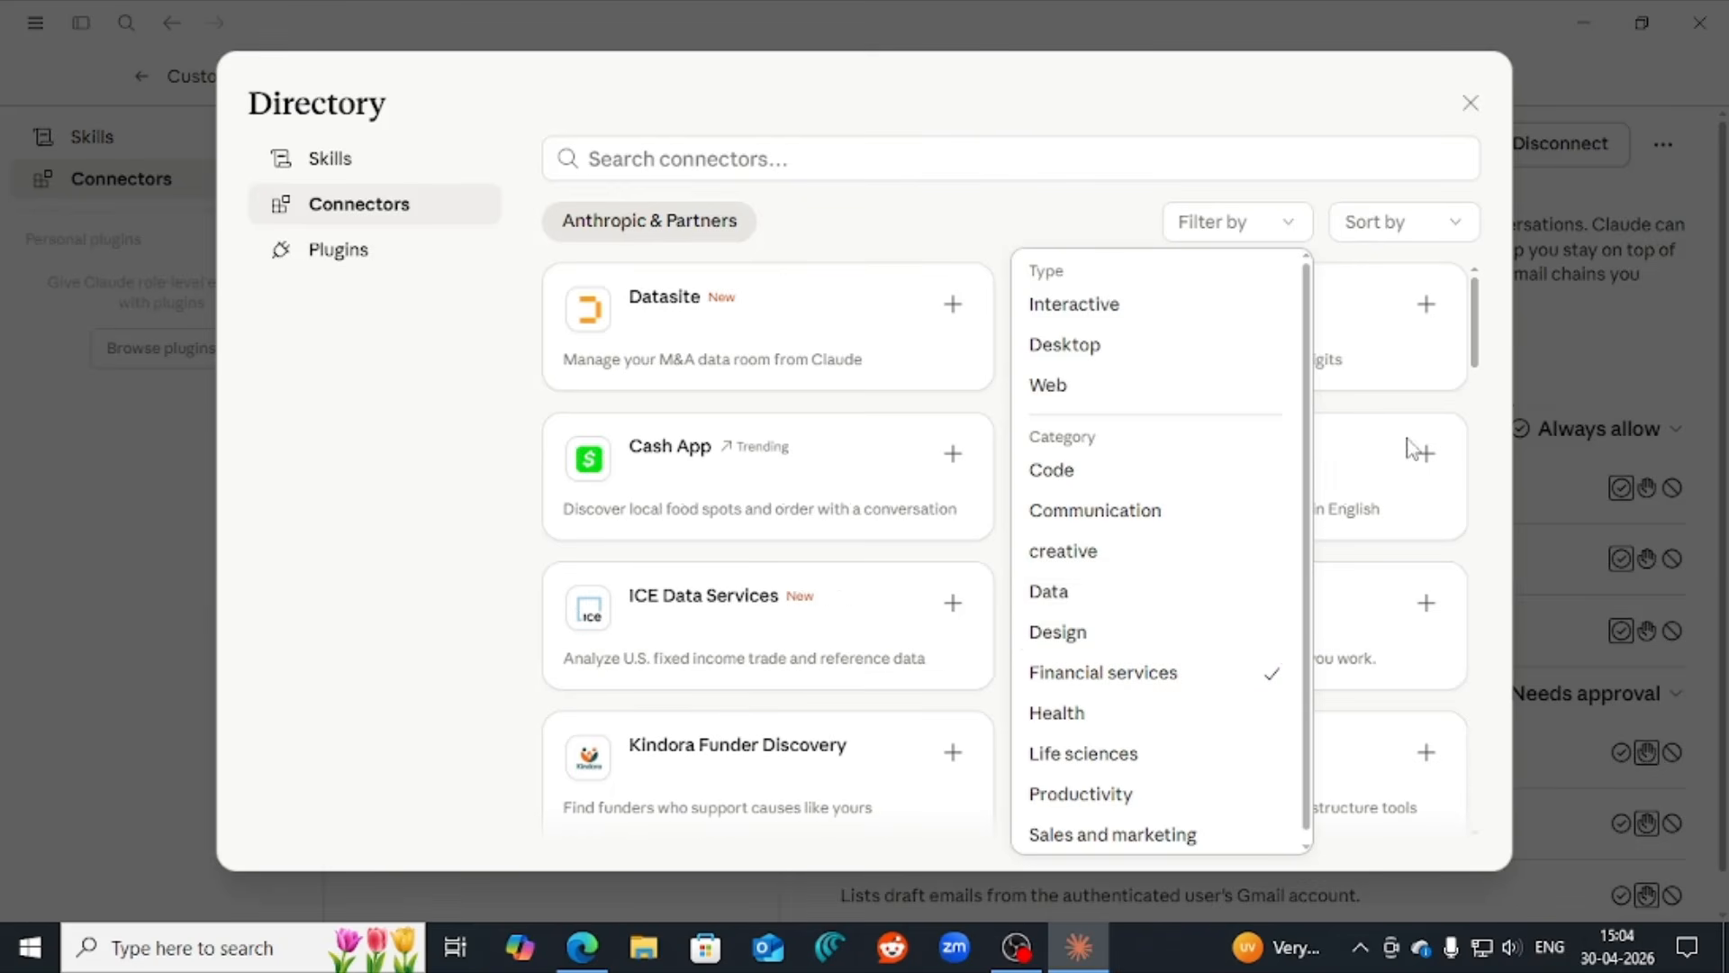
- Examine the financial services connectors from Datasite down to Zoho Books, return to the start of the list, and close the directory
scroll(1478, 495, "down", 5)
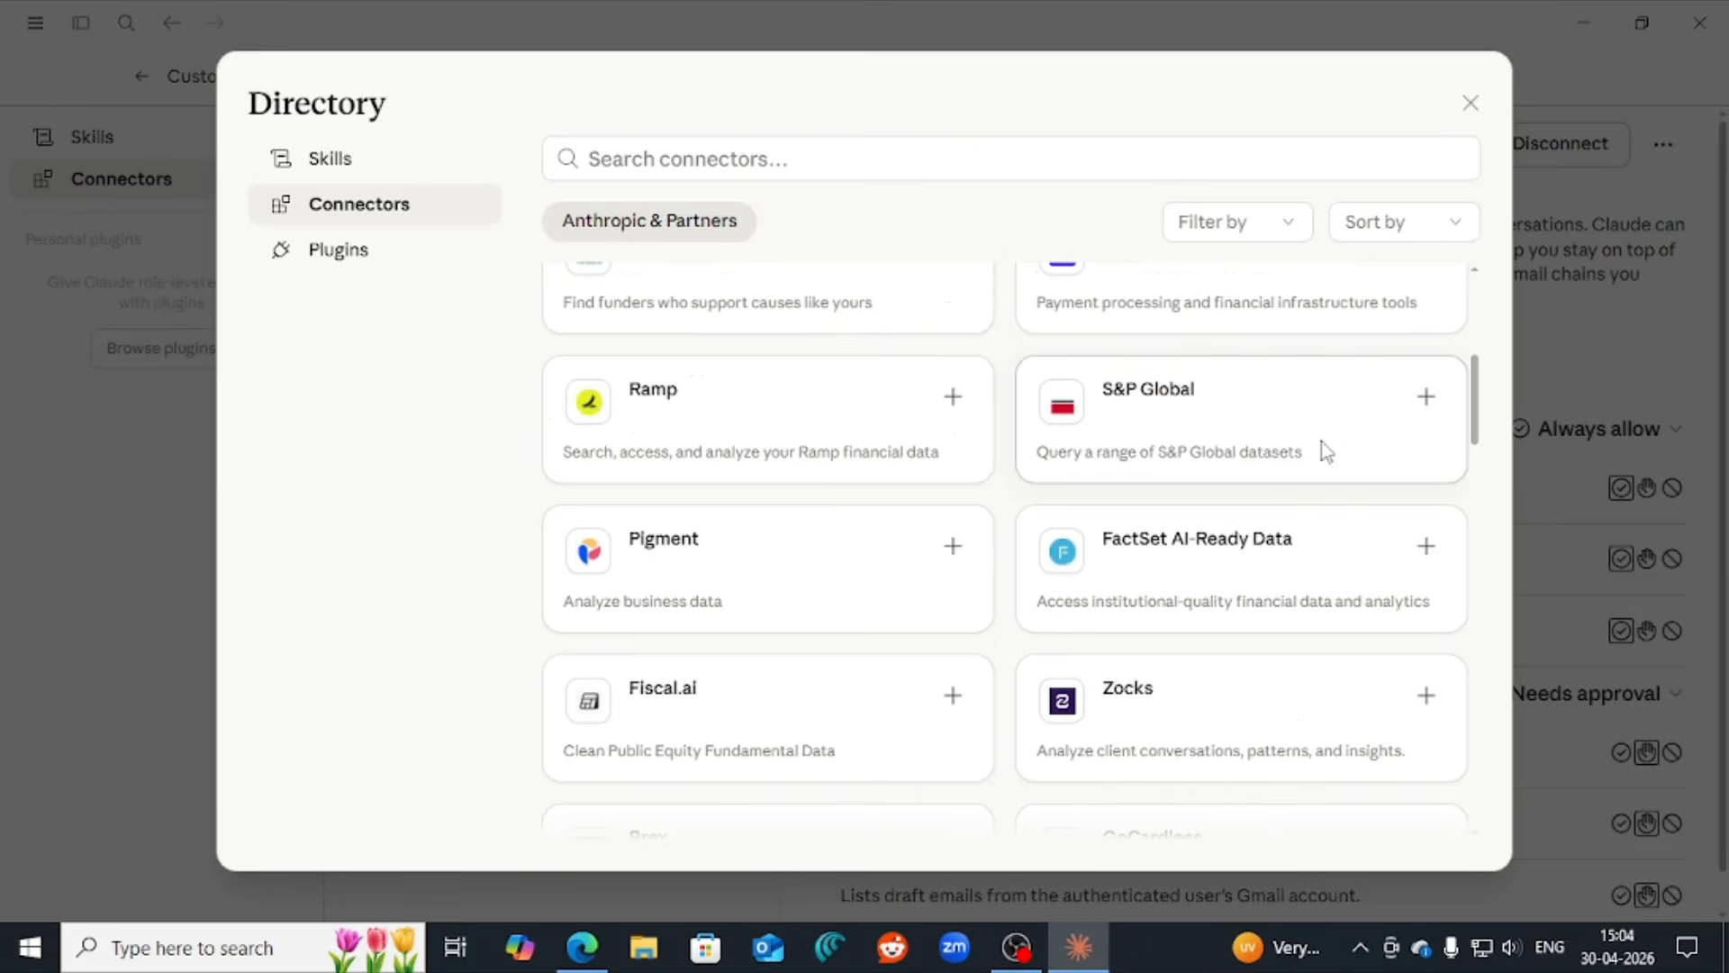
scroll(1112, 505, "up", 4)
scroll(856, 477, "up", 2)
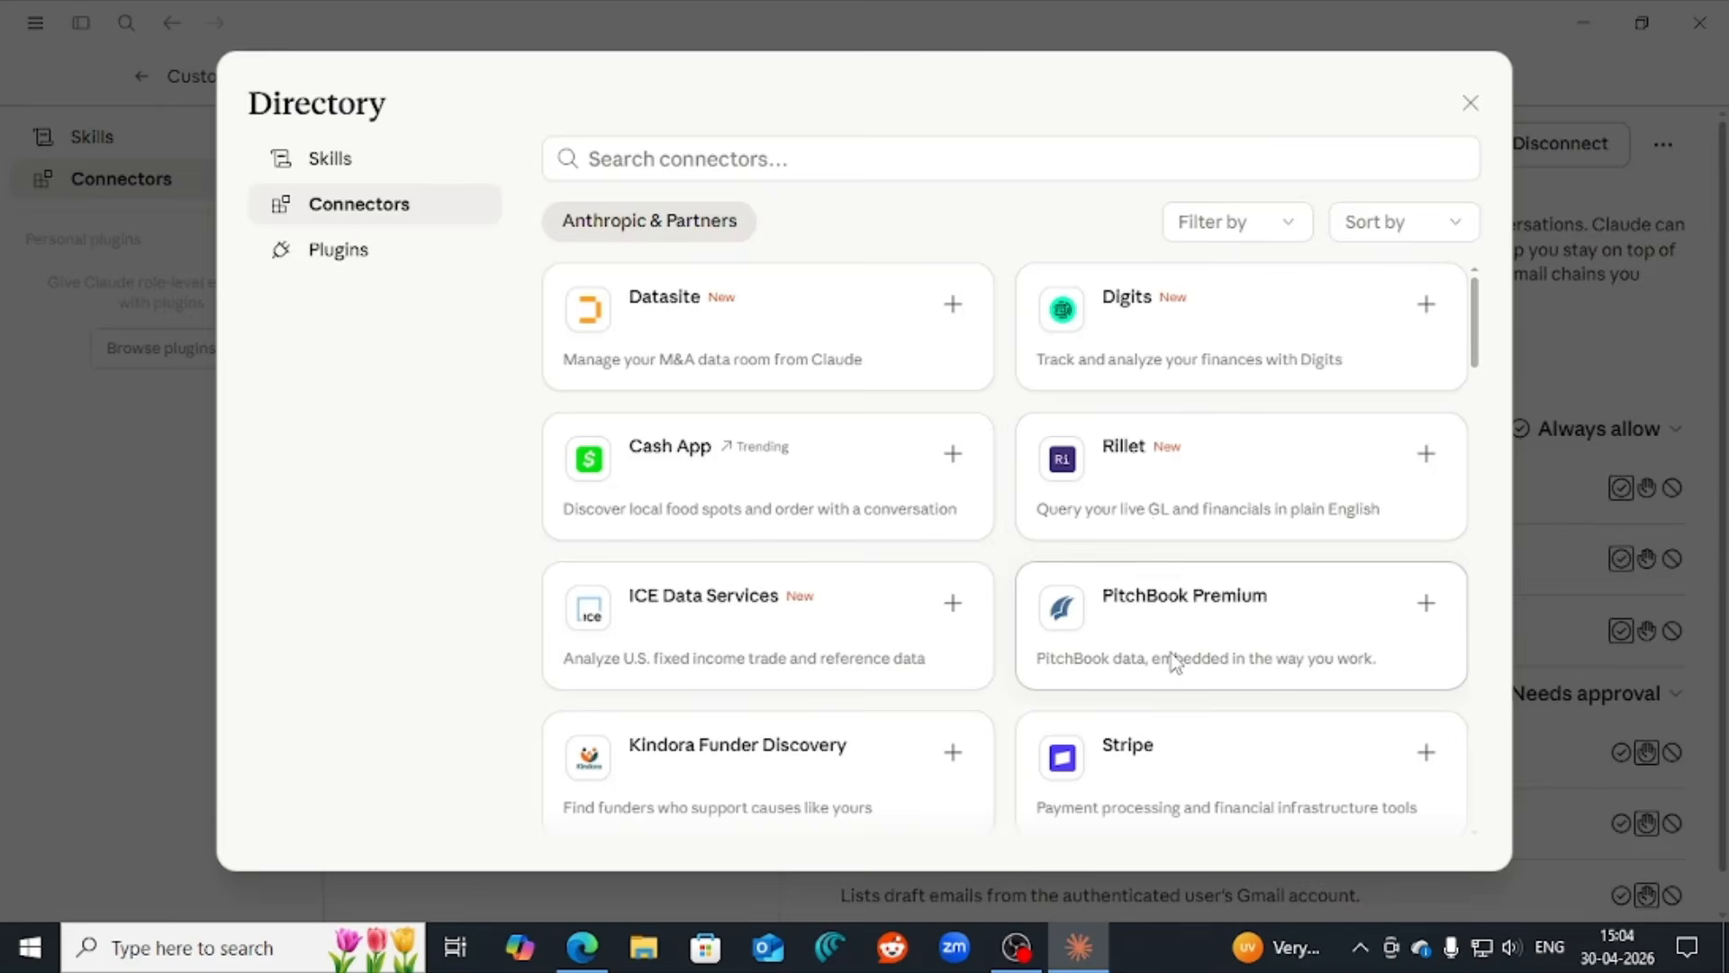
scroll(1171, 663, "down", 1)
scroll(919, 636, "down", 2)
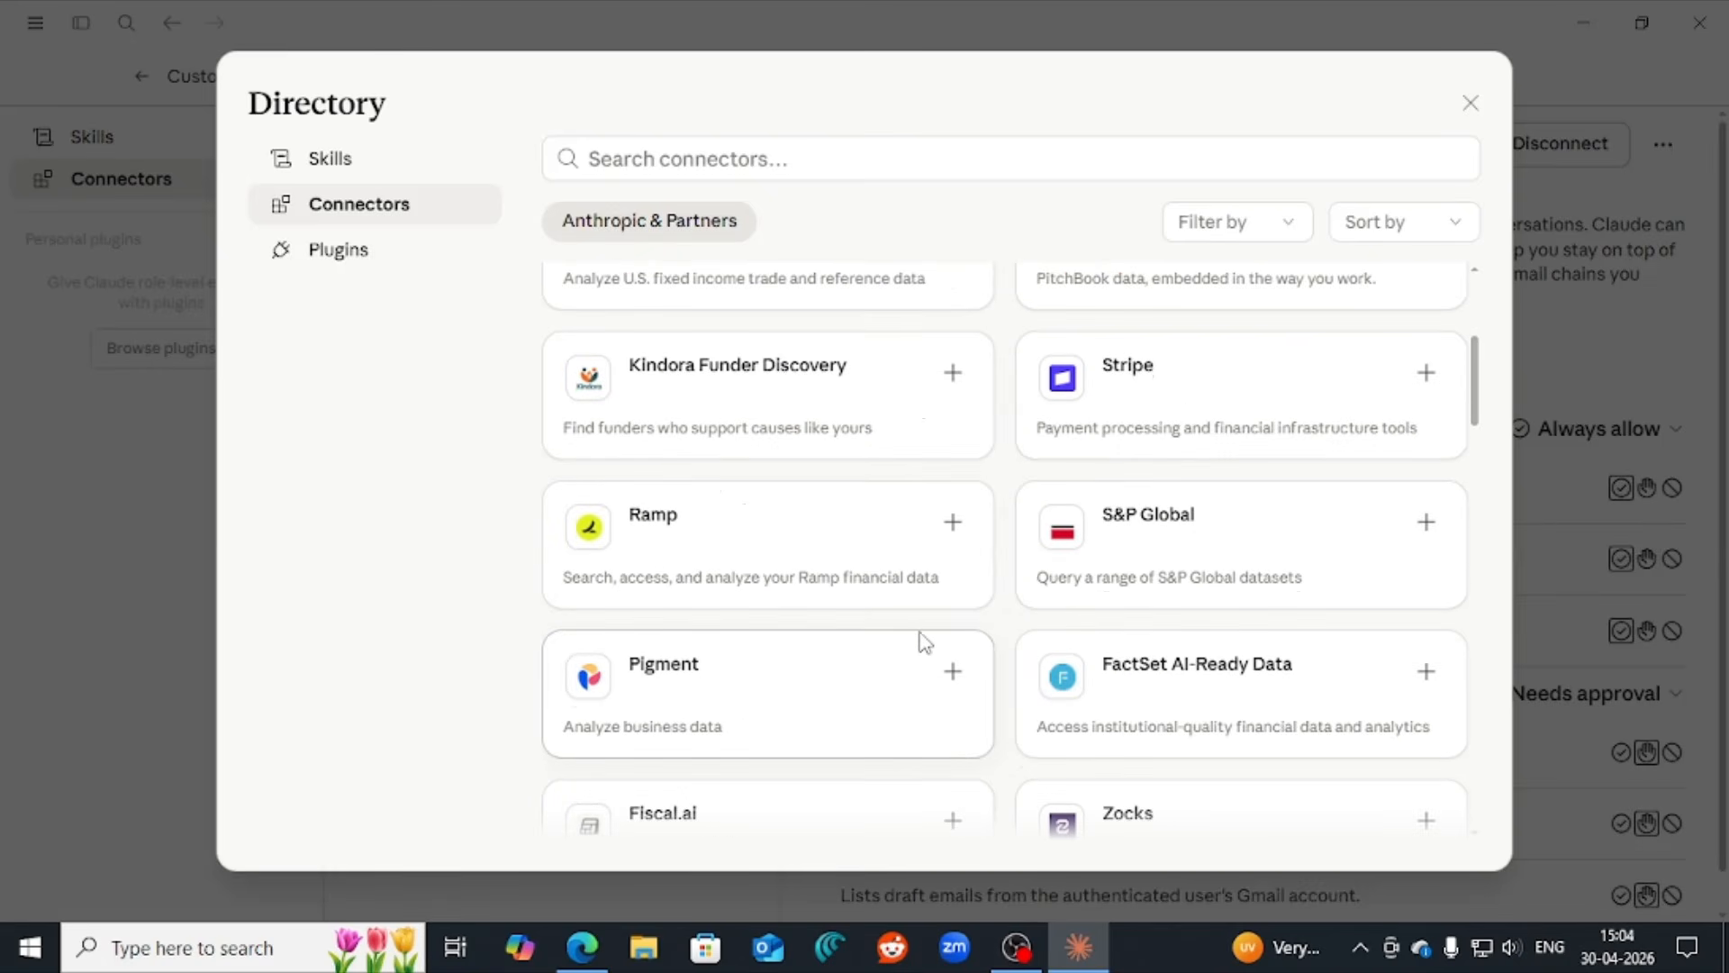
scroll(920, 635, "down", 2)
scroll(899, 536, "down", 2)
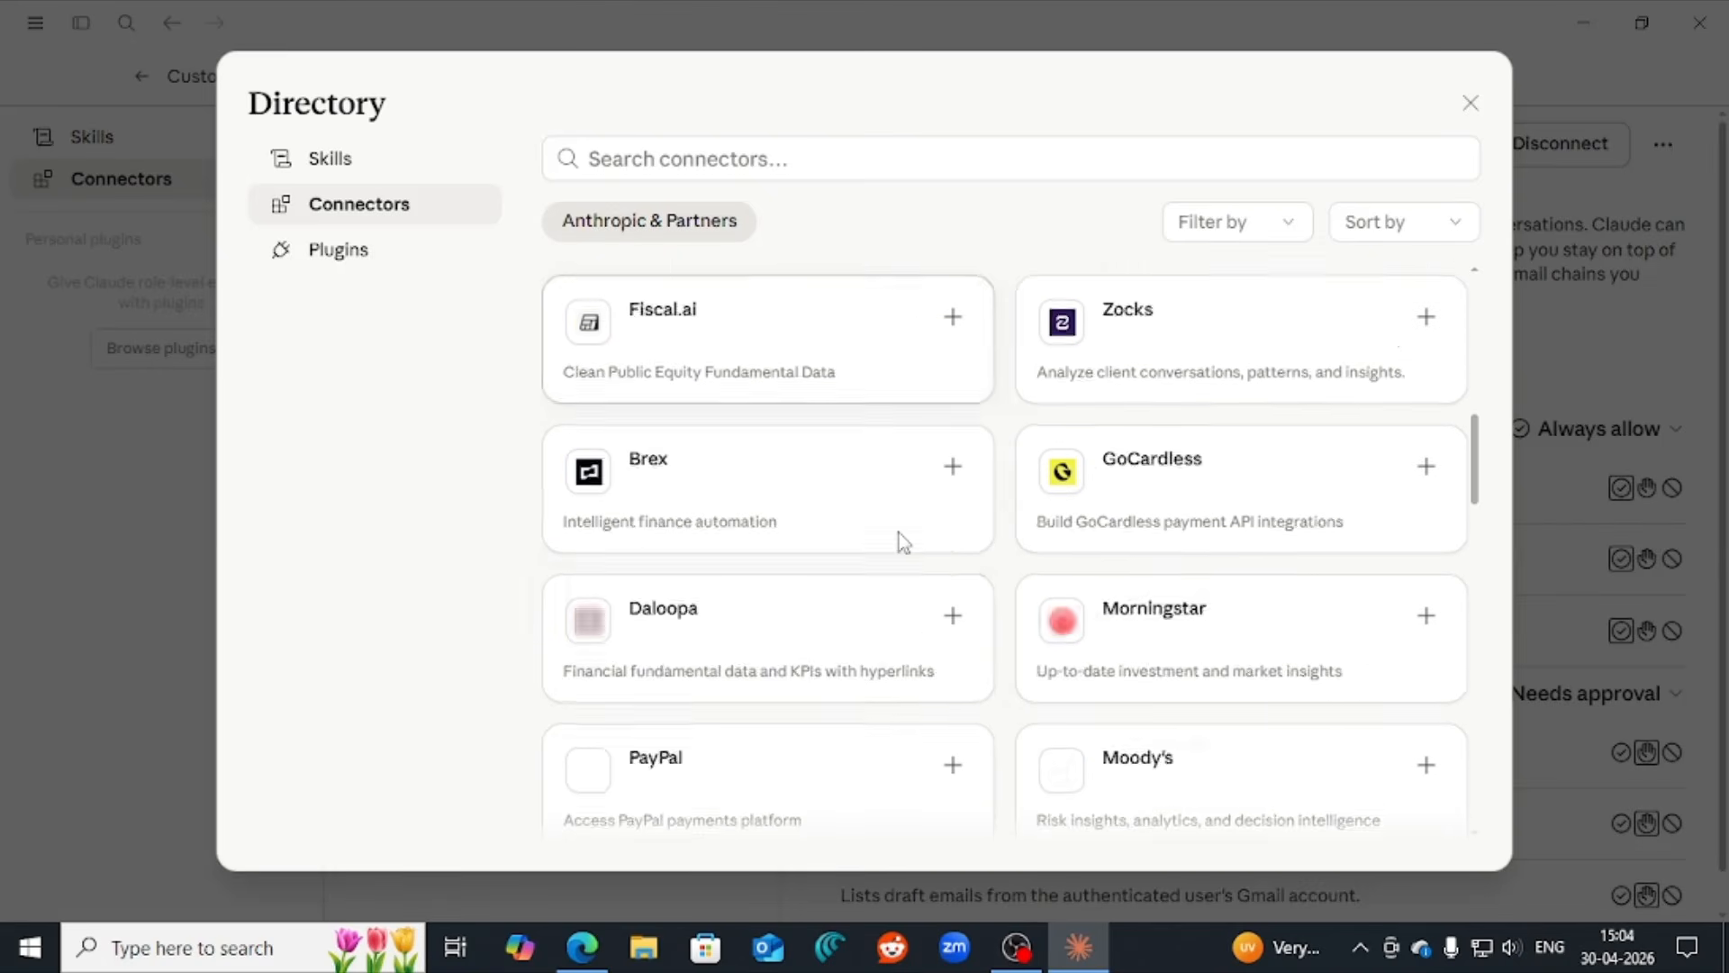
scroll(899, 536, "down", 5)
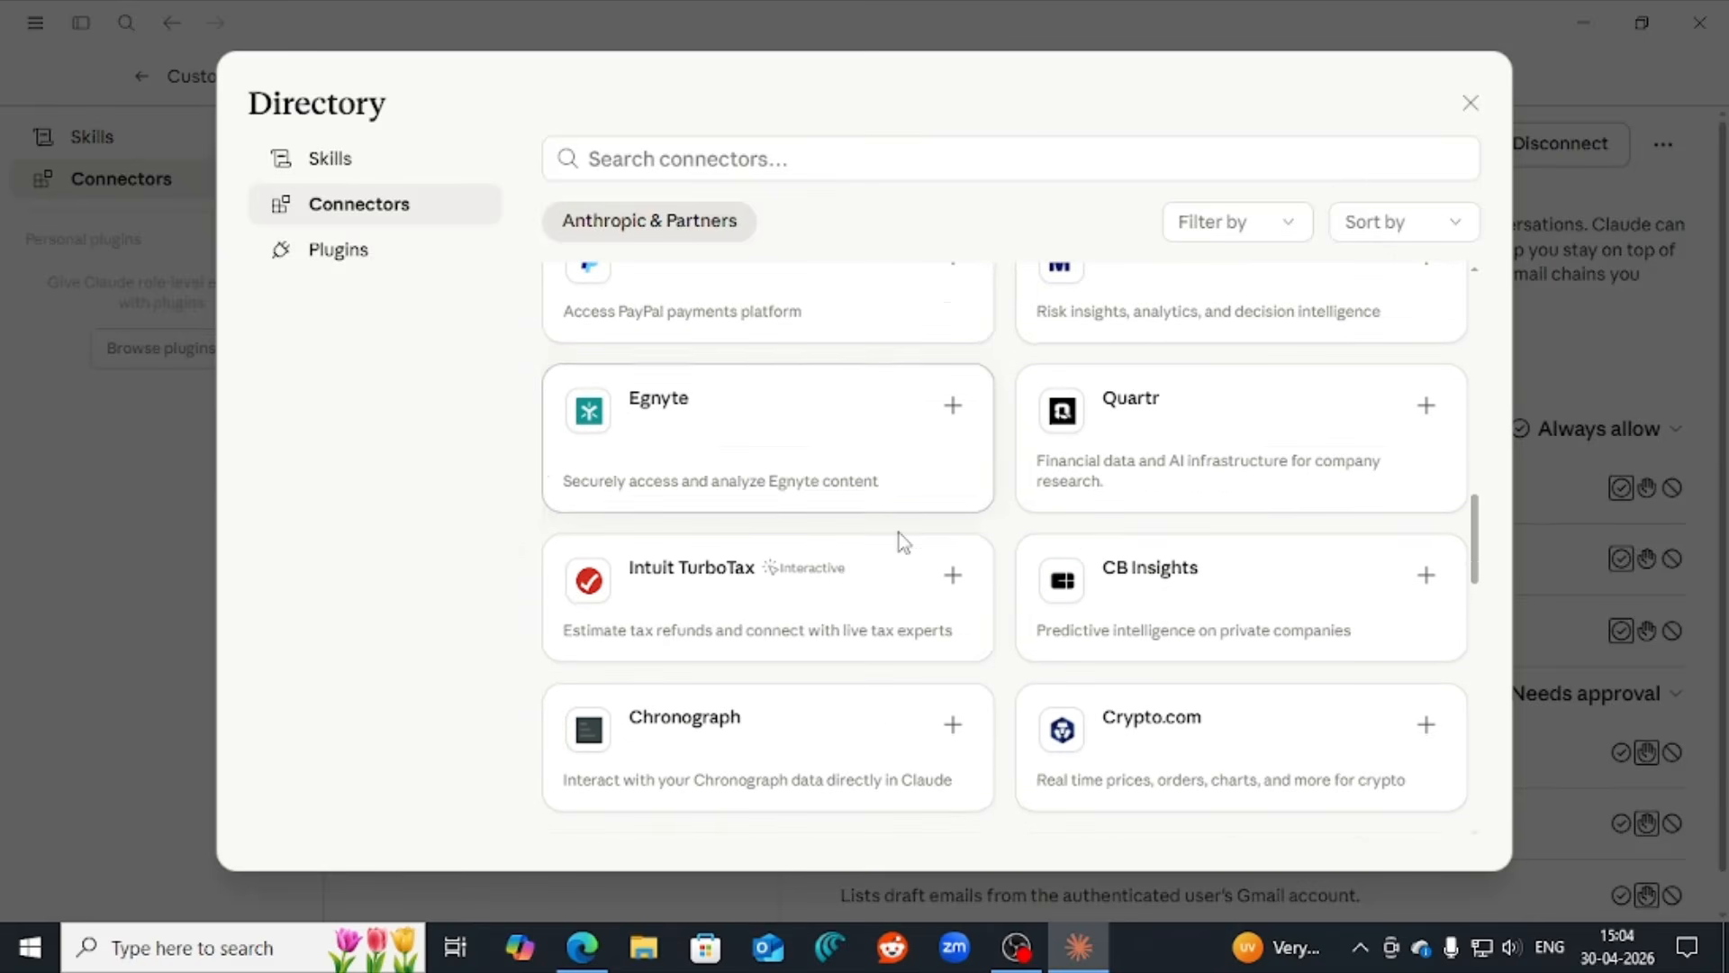
scroll(898, 532, "down", 3)
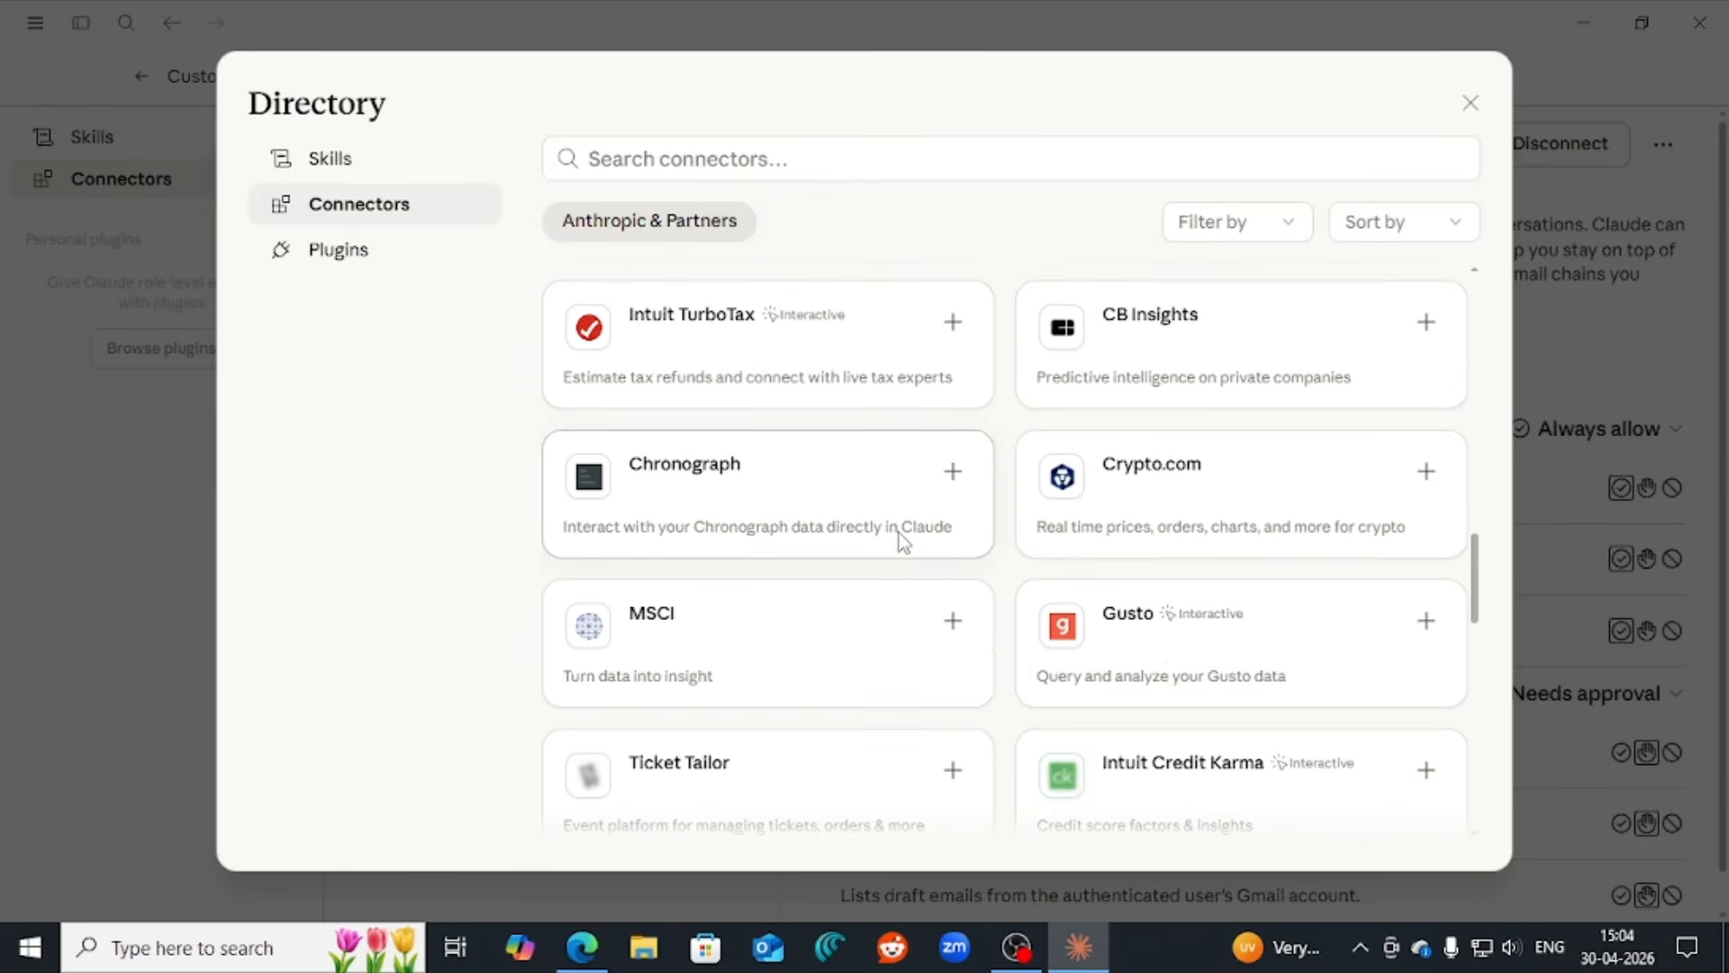
scroll(899, 532, "down", 5)
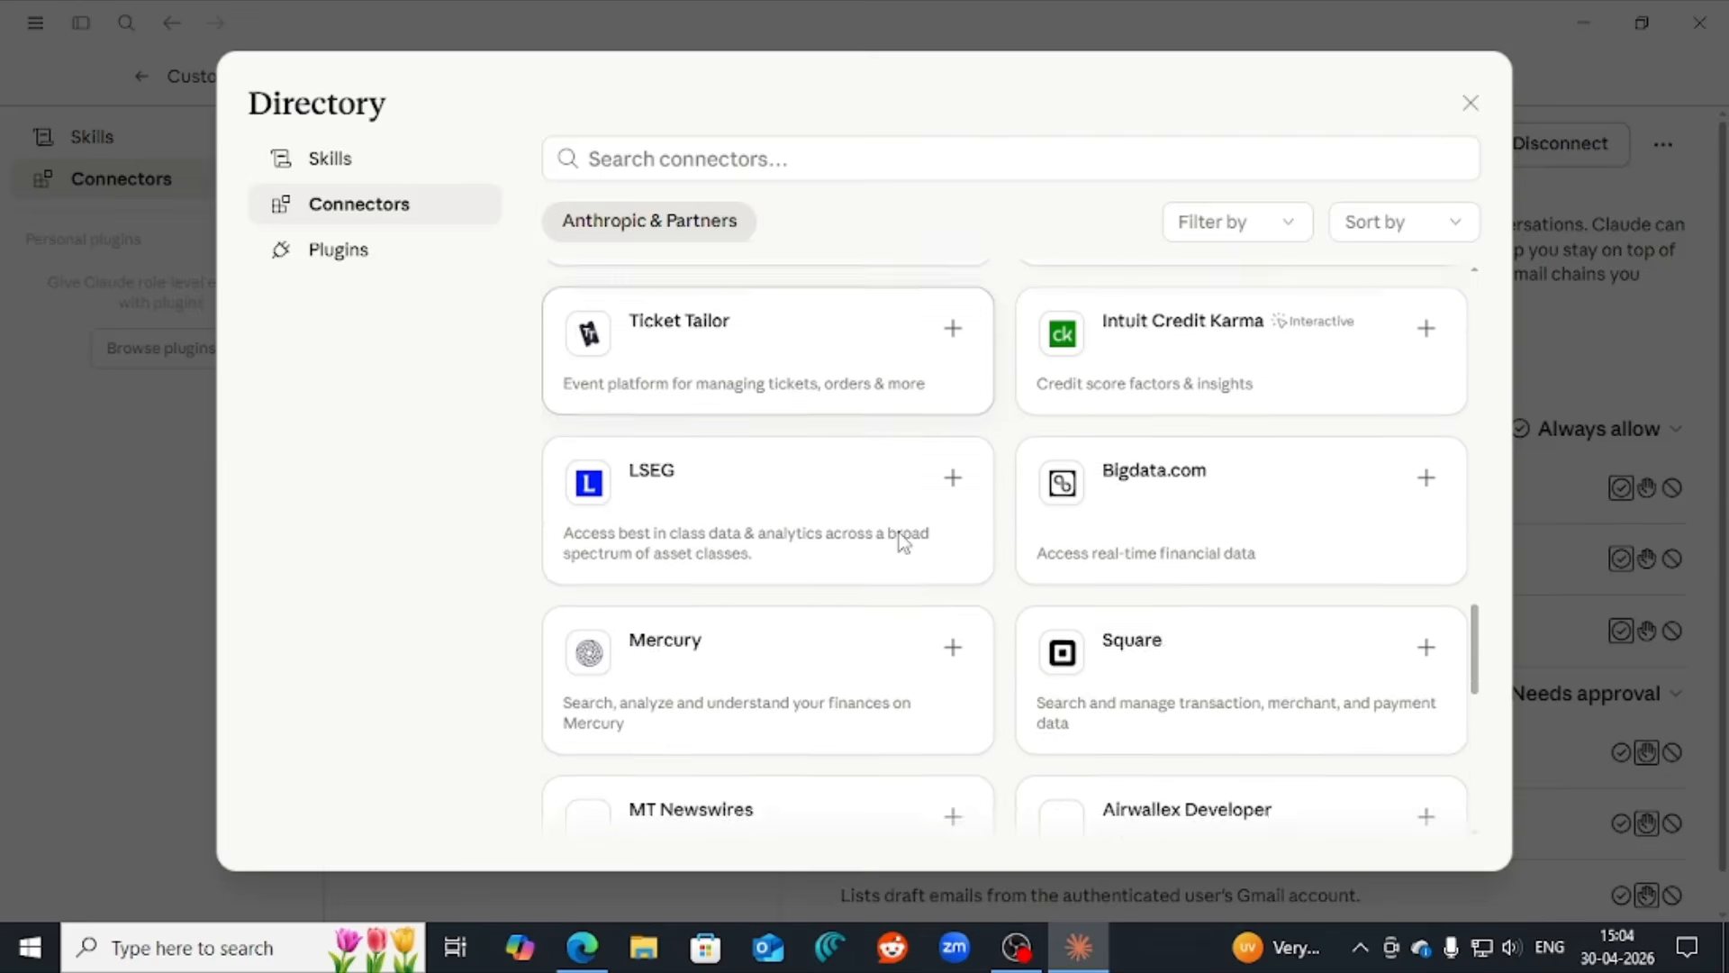
scroll(899, 532, "down", 5)
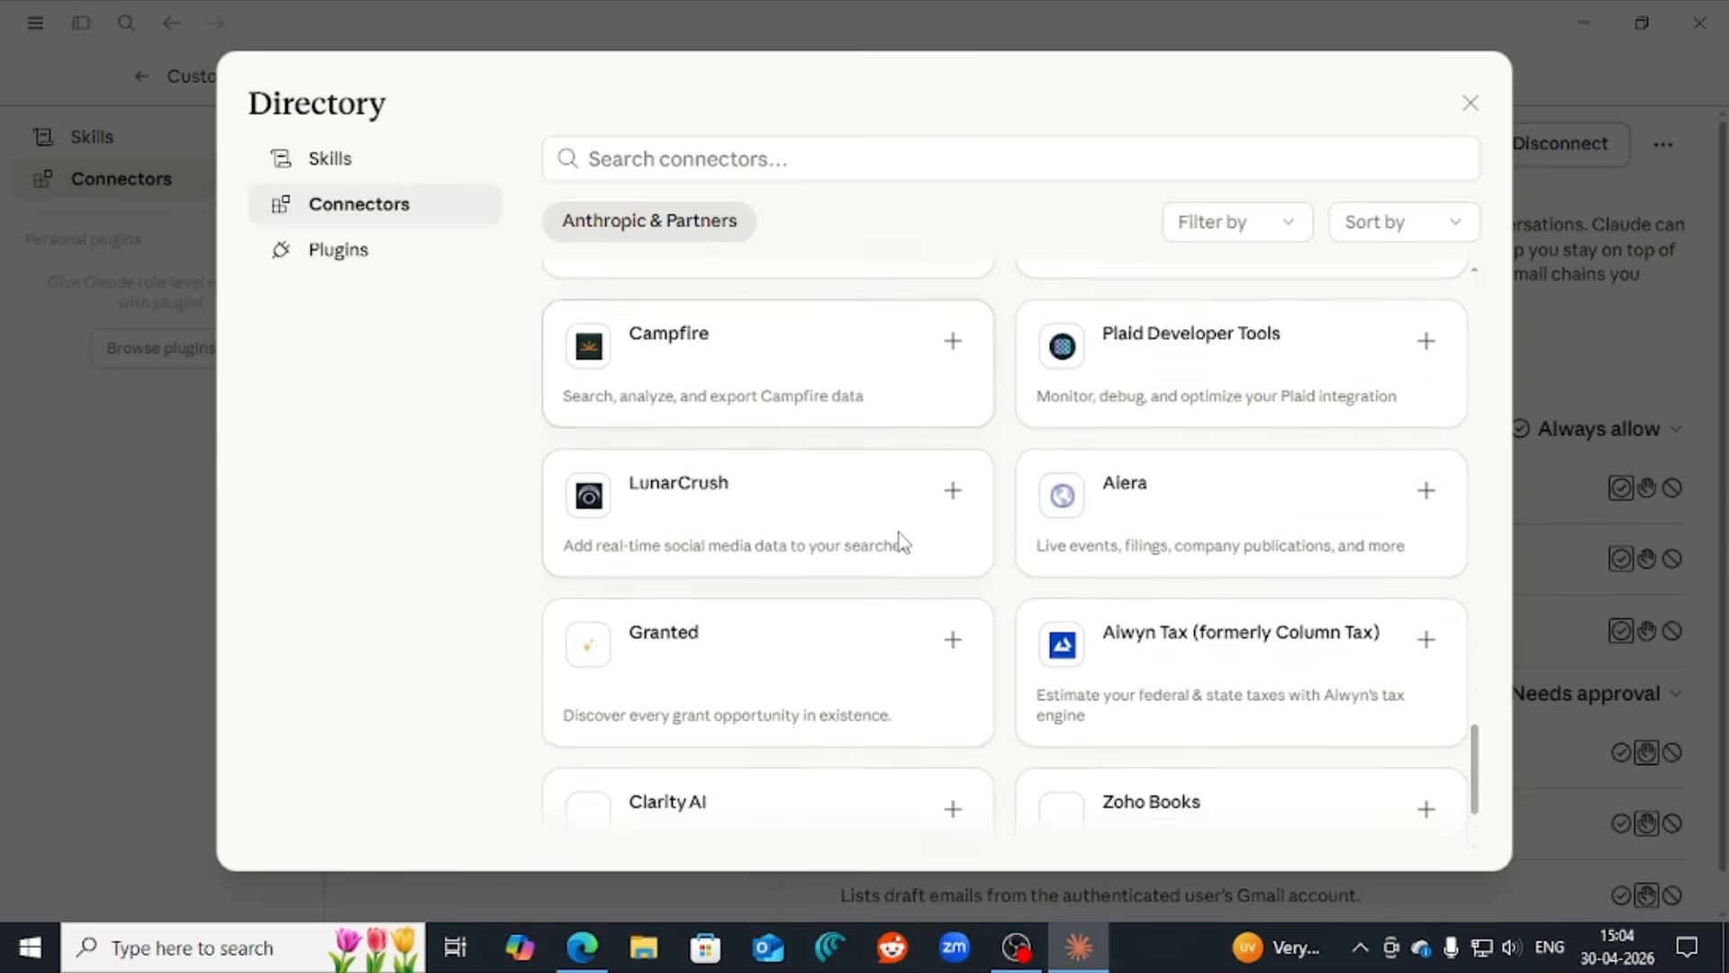
scroll(899, 532, "down", 1)
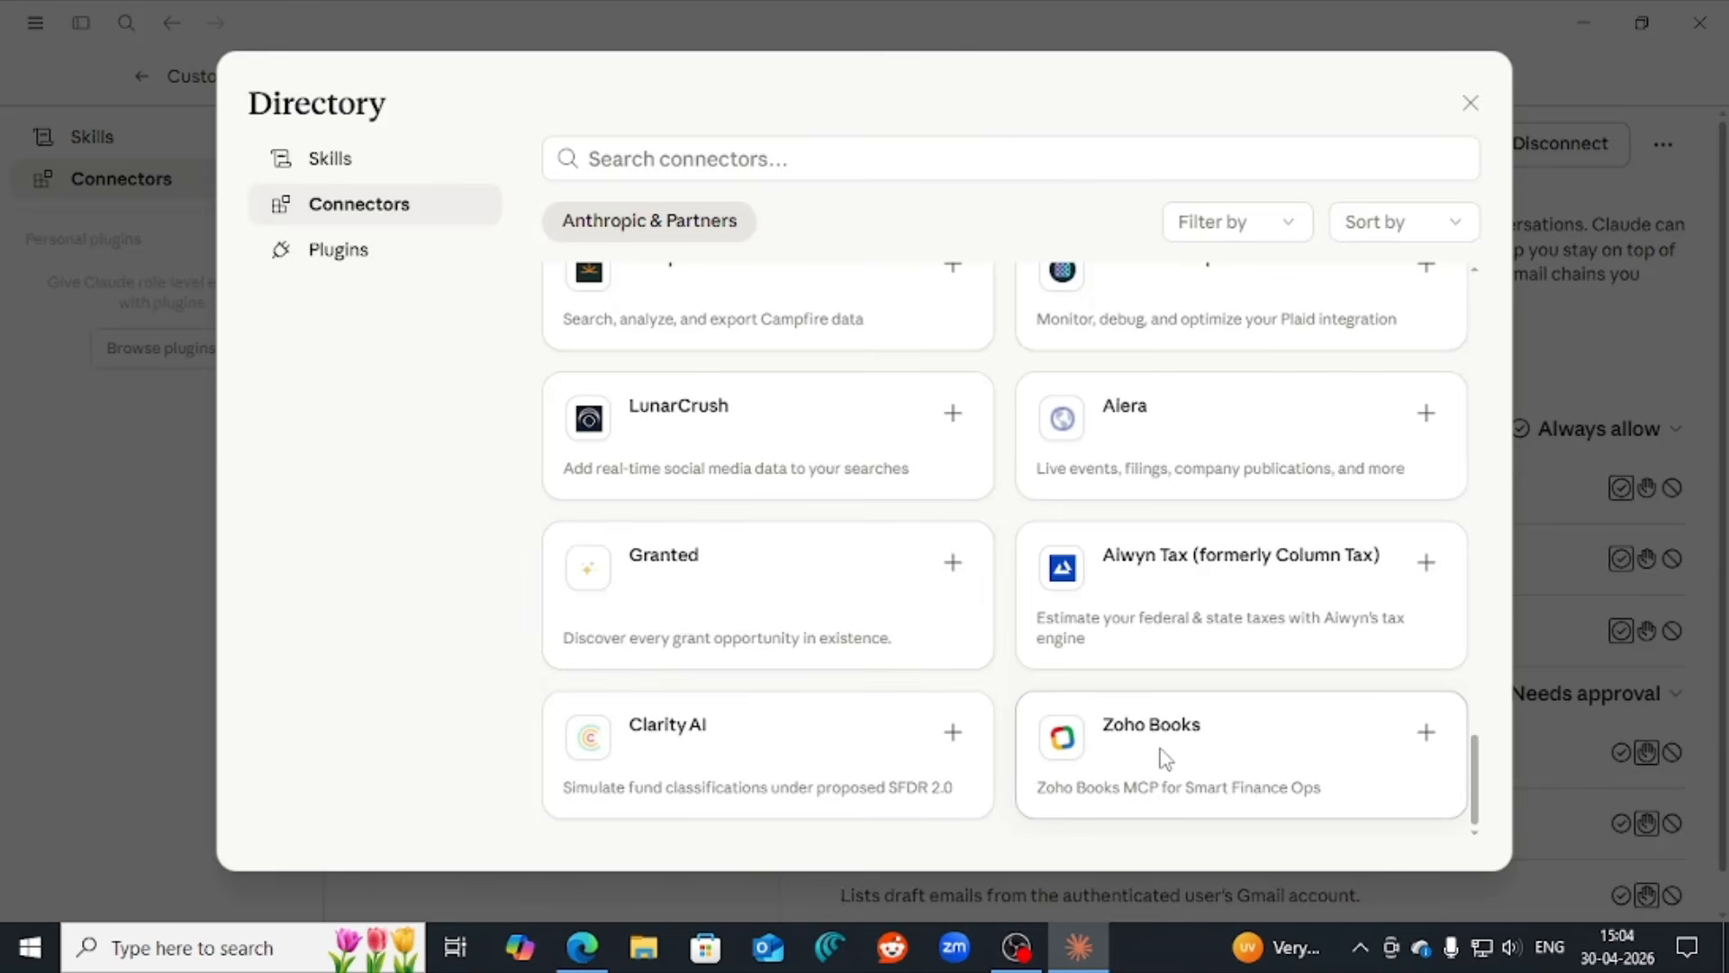
scroll(984, 552, "up", 4)
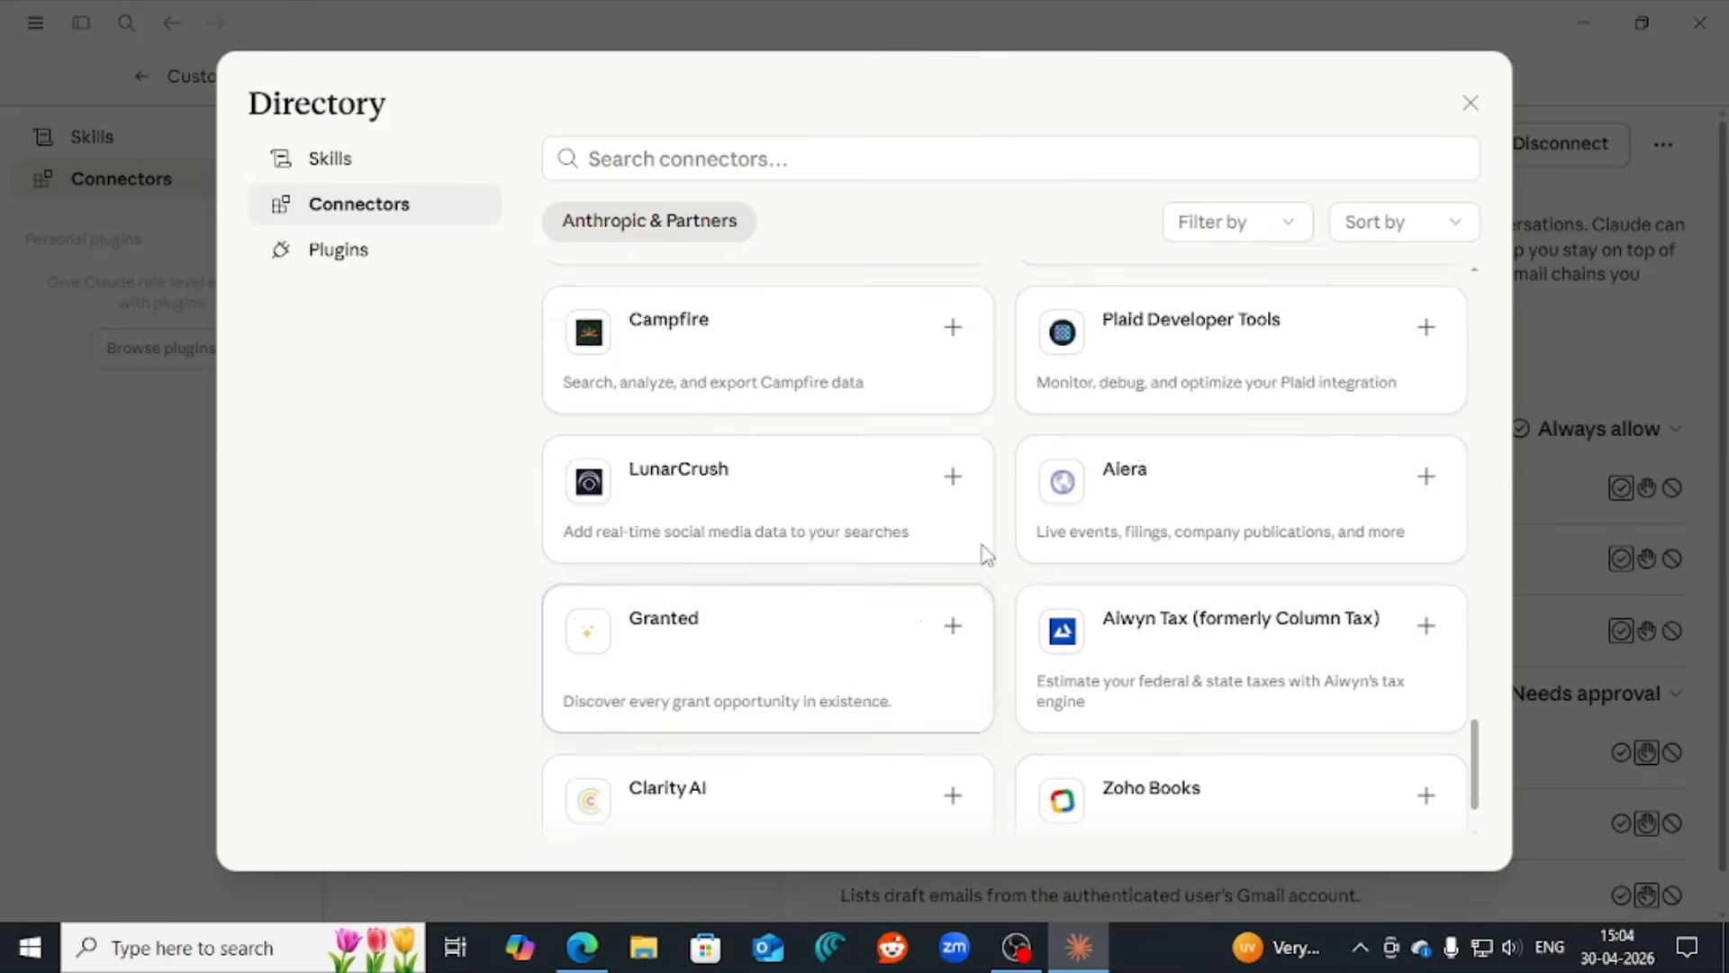
scroll(986, 554, "up", 15)
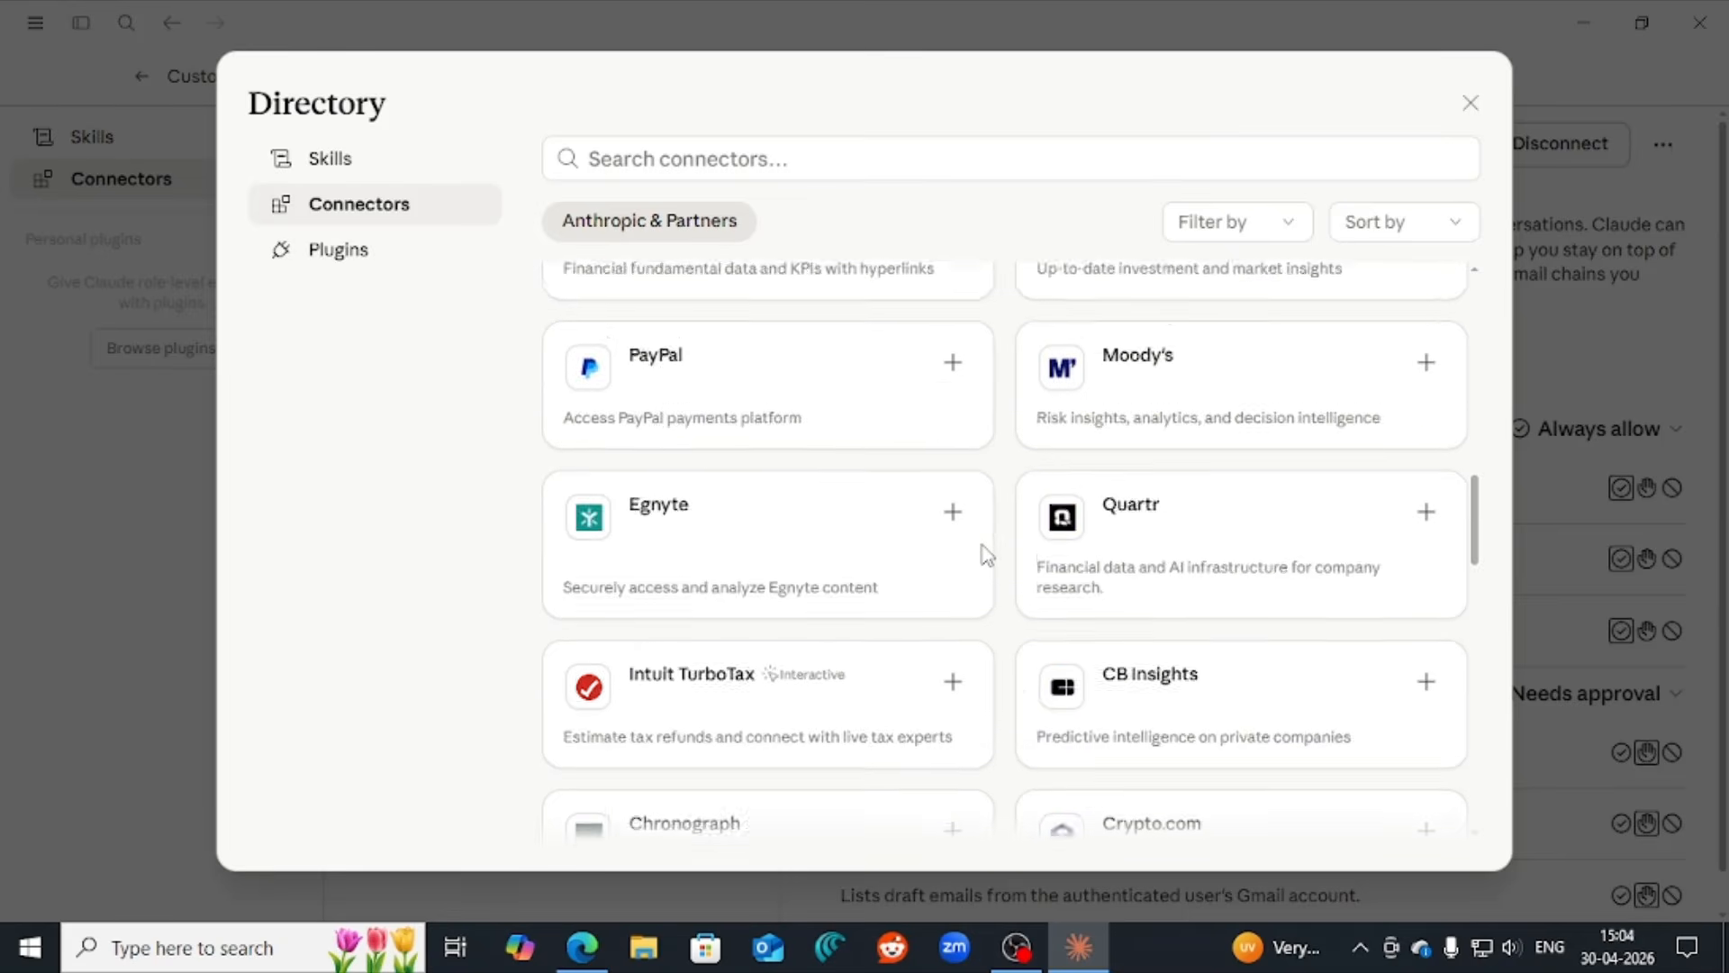
scroll(986, 554, "up", 8)
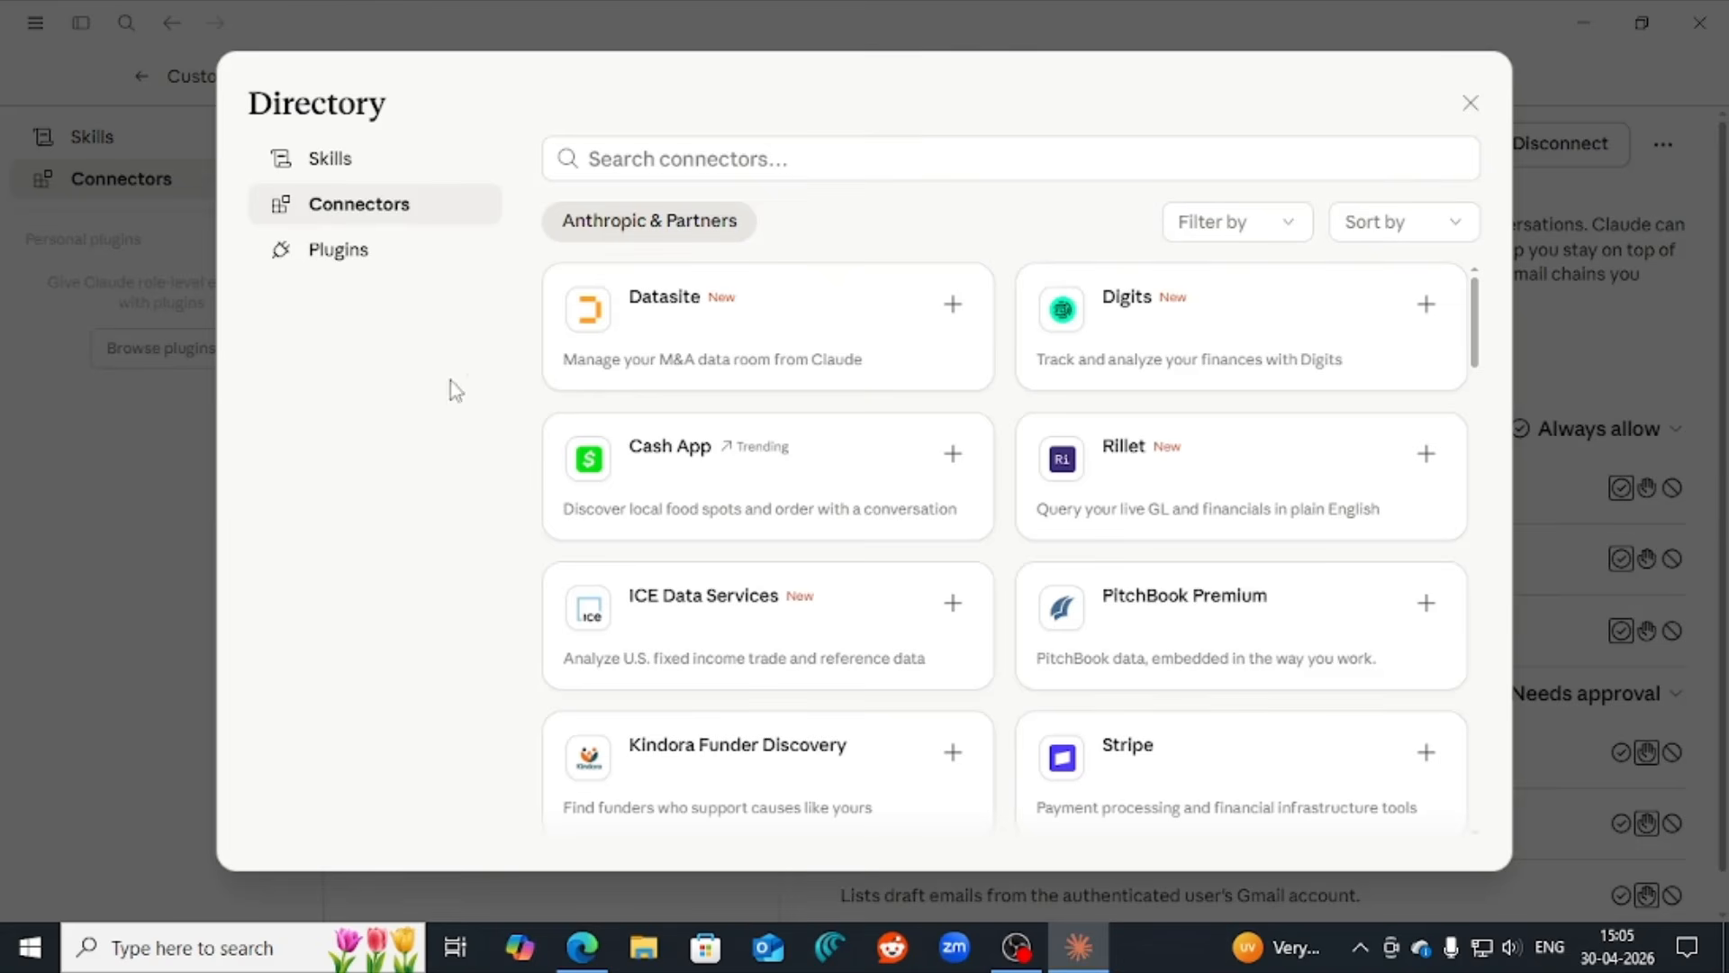
left_click(174, 478)
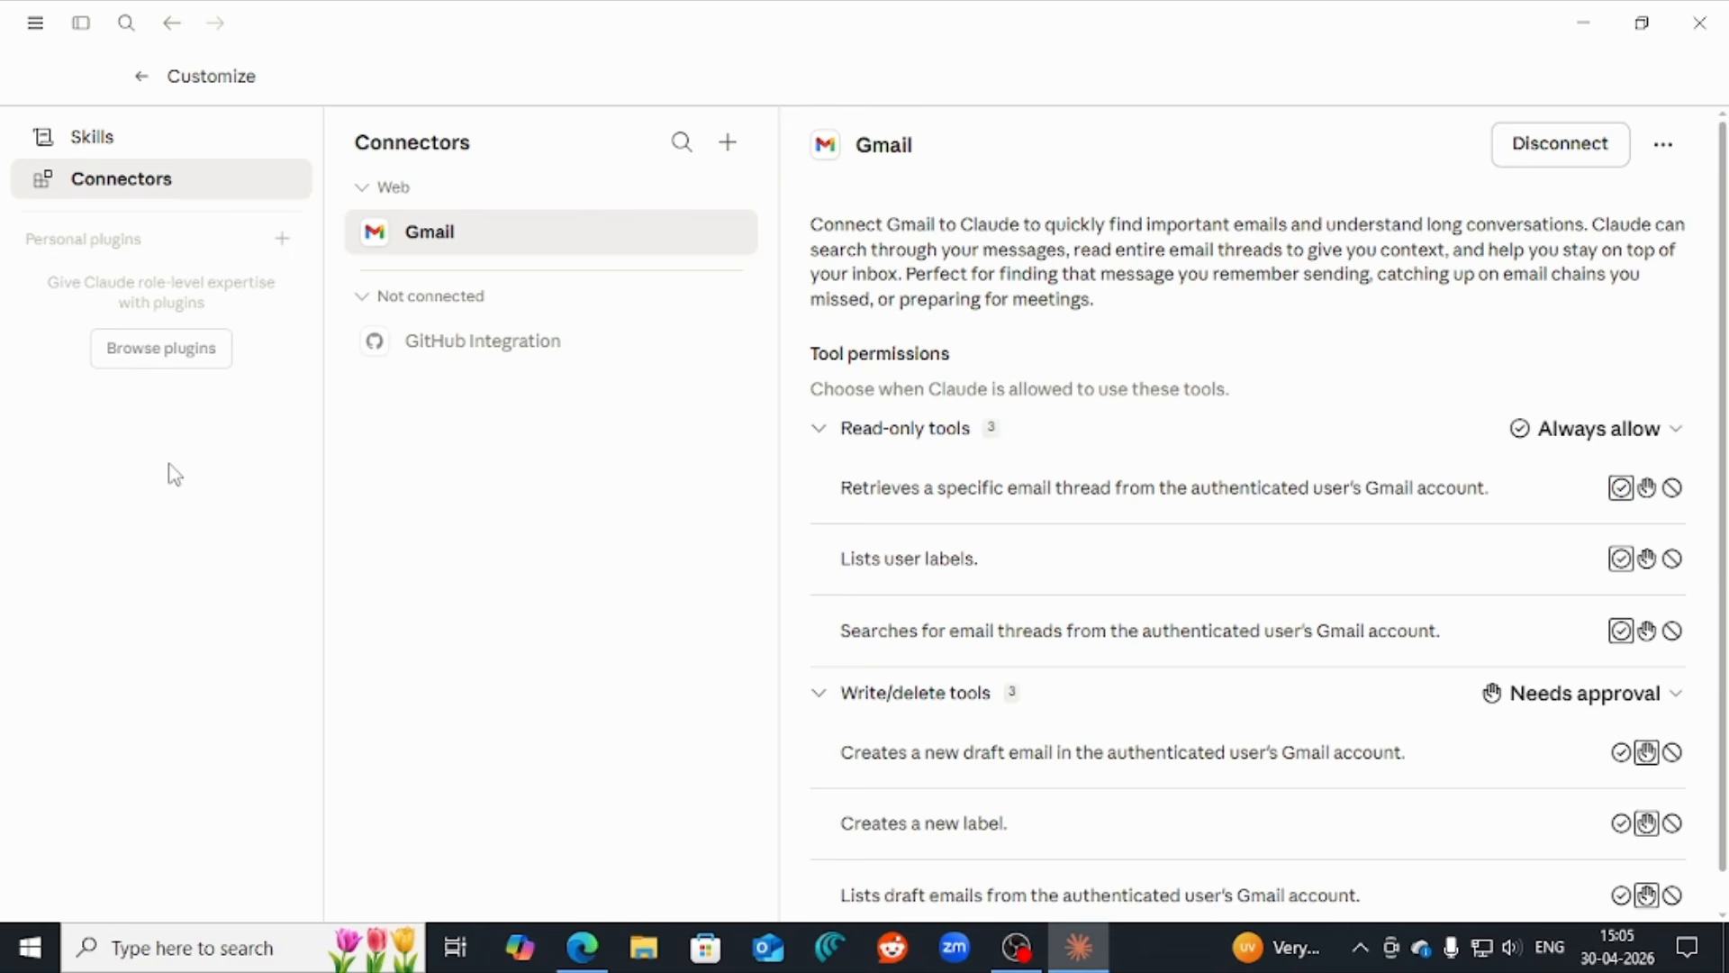
- Open Gmail's details from the connectors directory, disconnect and remove the Gmail connector, and close the directory
left_click(731, 153)
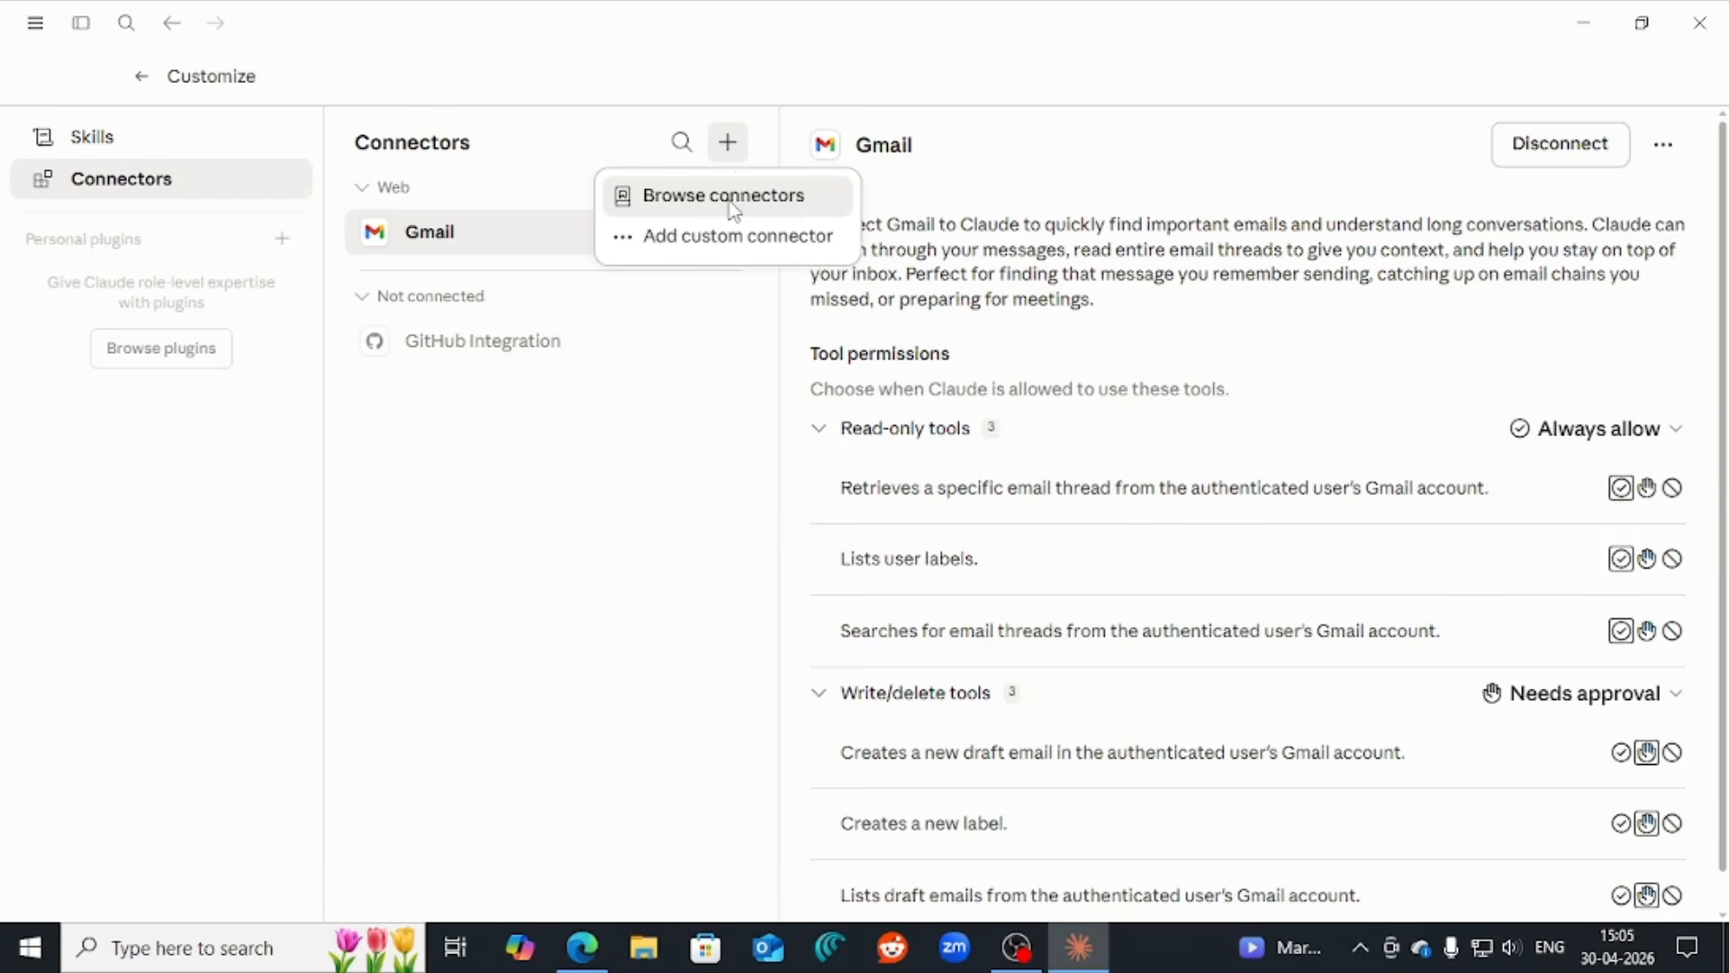
left_click(735, 200)
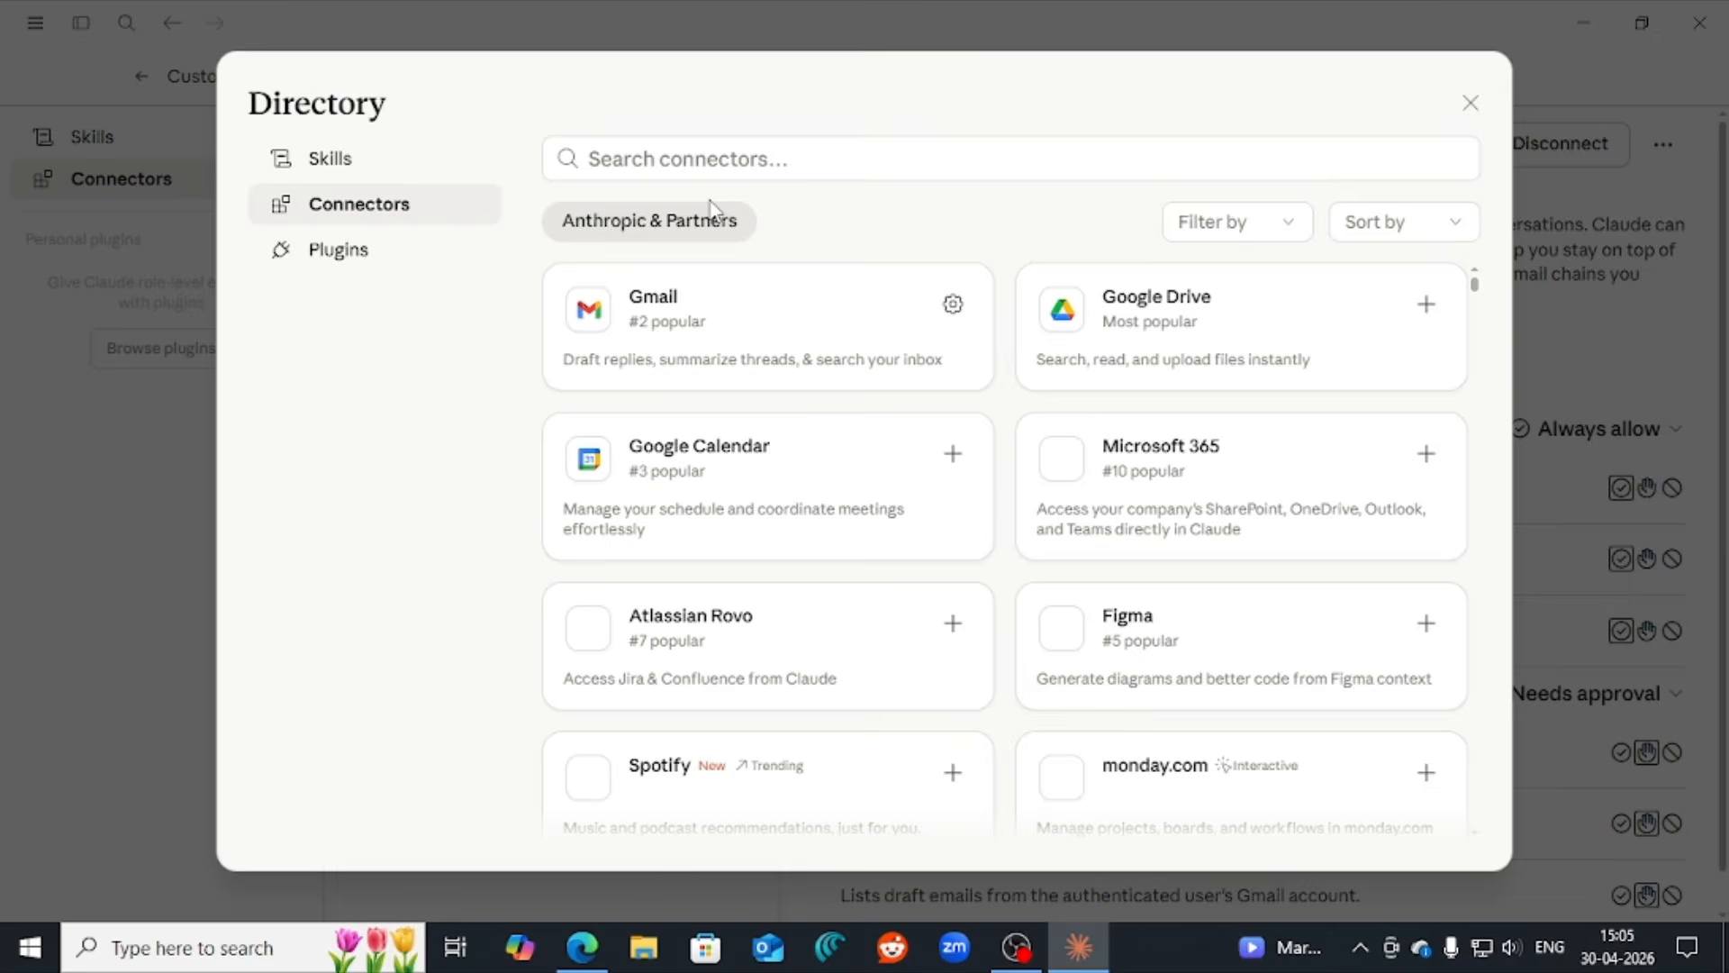
left_click(953, 305)
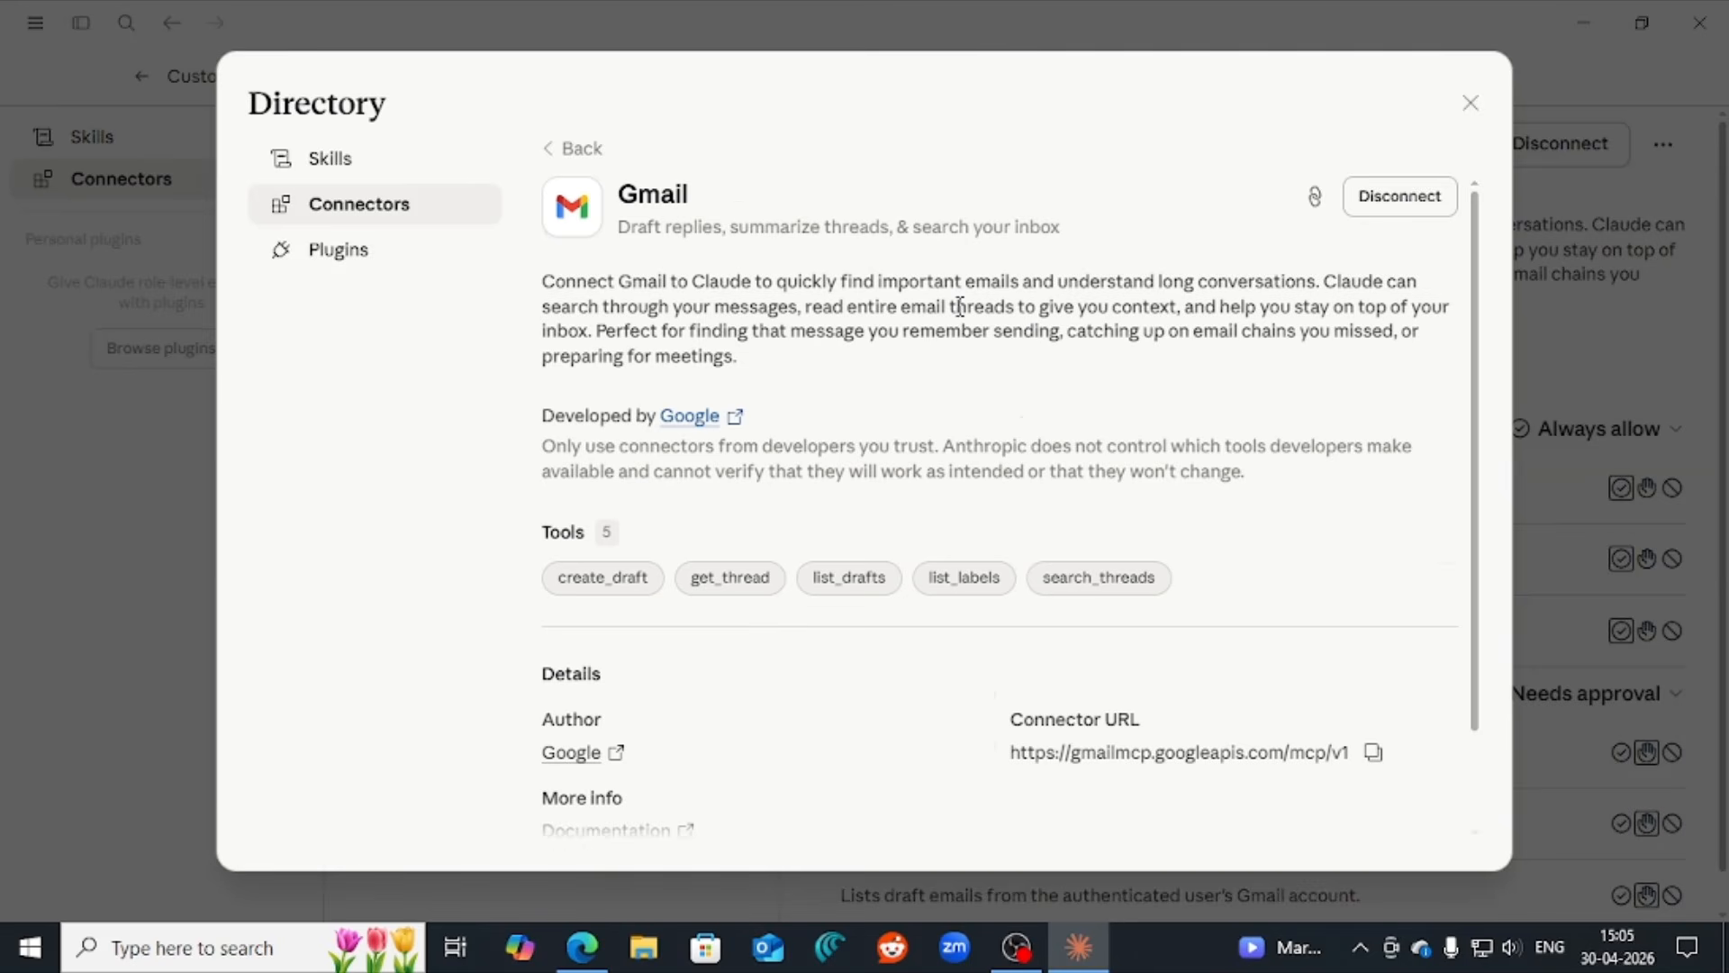
left_click(1409, 202)
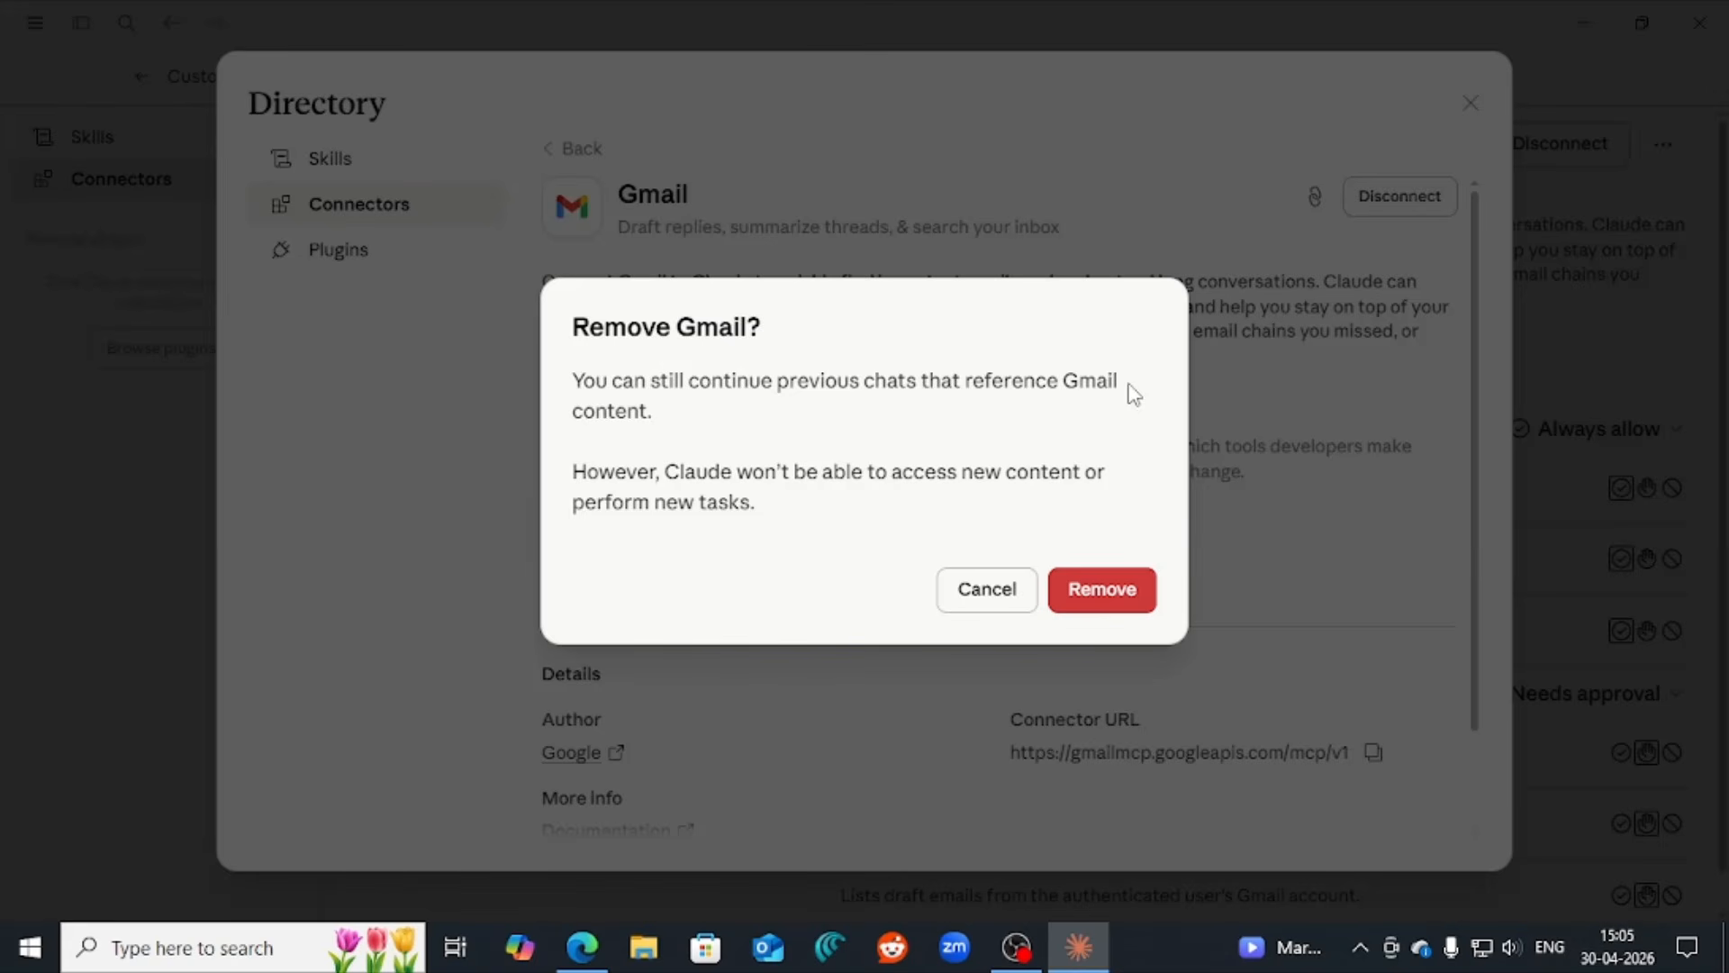
left_click(1102, 594)
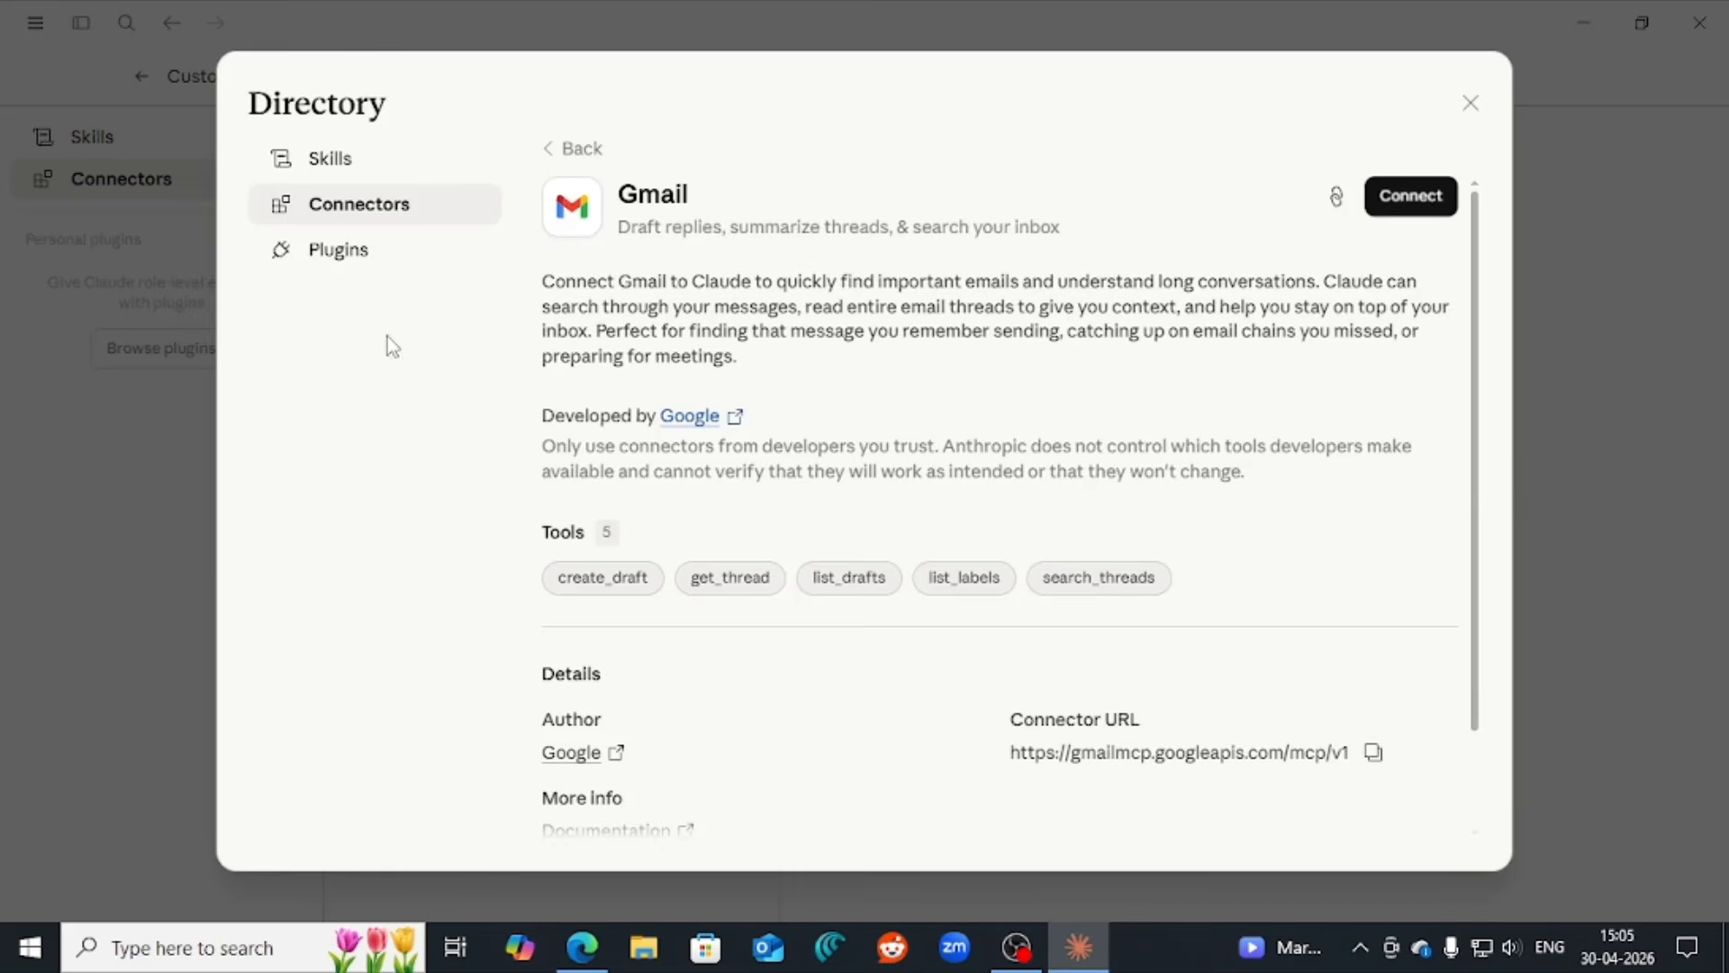
left_click(144, 441)
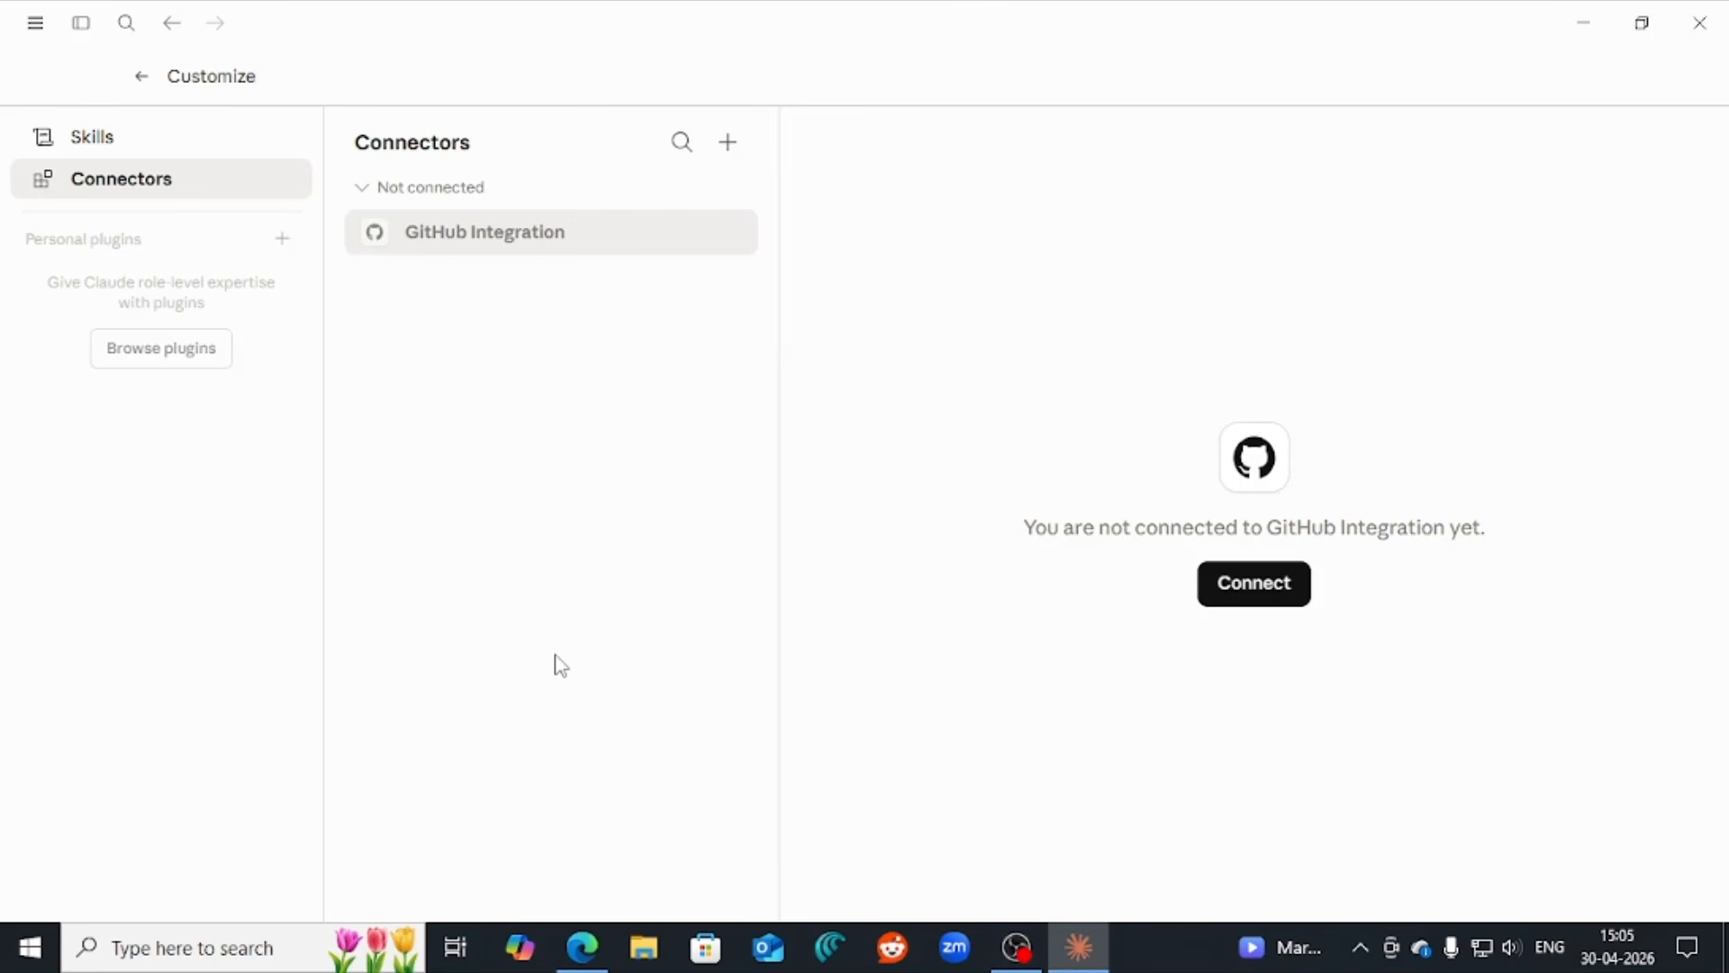